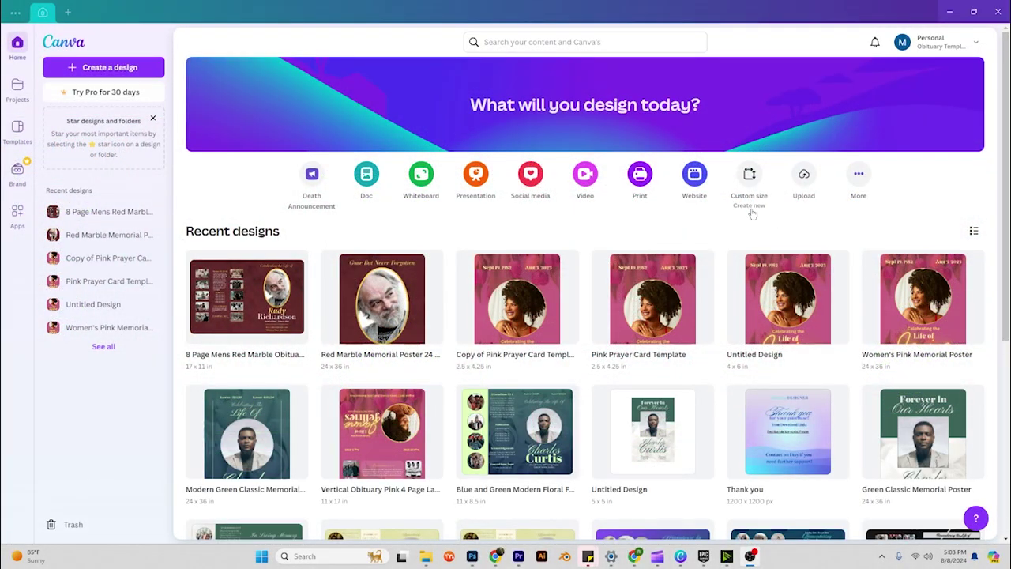
Enter a custom design size of 17 × 11 inches.
{"action": "left_click", "coordinate": [749, 178]}
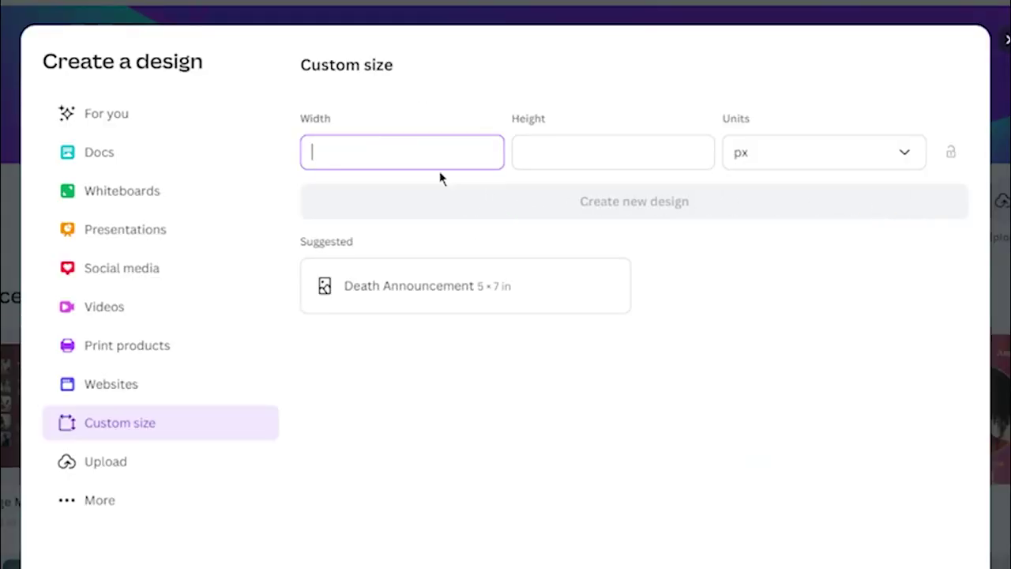
{"action": "left_click", "coordinate": [759, 154]}
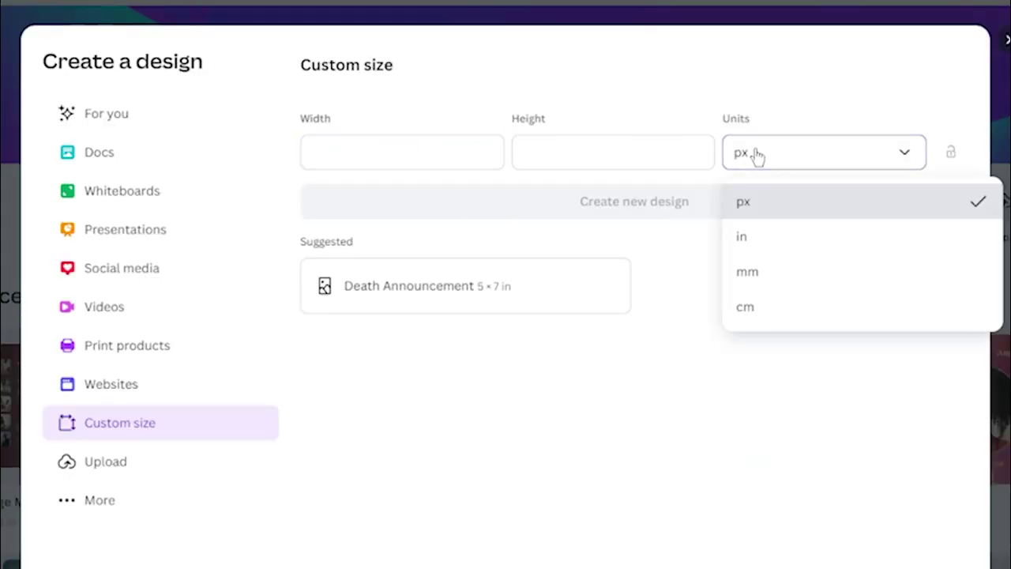
{"action": "left_click", "coordinate": [774, 241]}
{"action": "left_click", "coordinate": [459, 147]}
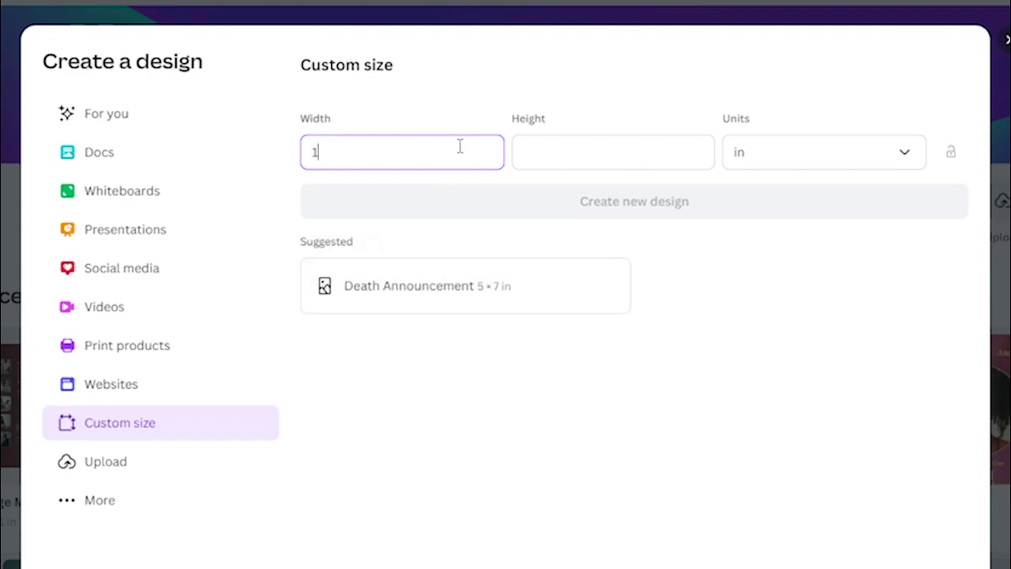
{"action": "type", "text": "17"}
{"action": "left_click", "coordinate": [623, 151]}
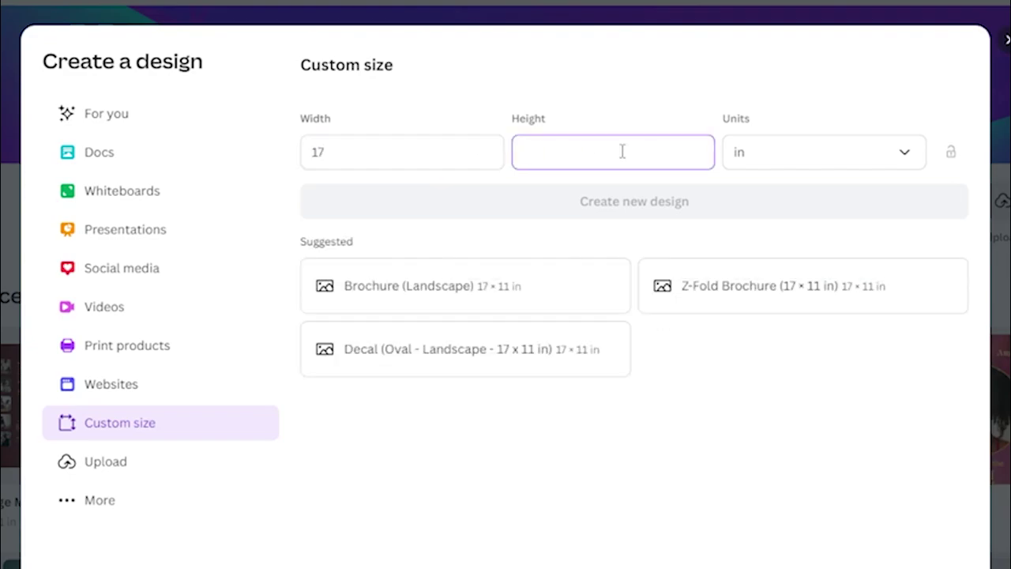
{"action": "type", "text": "11"}
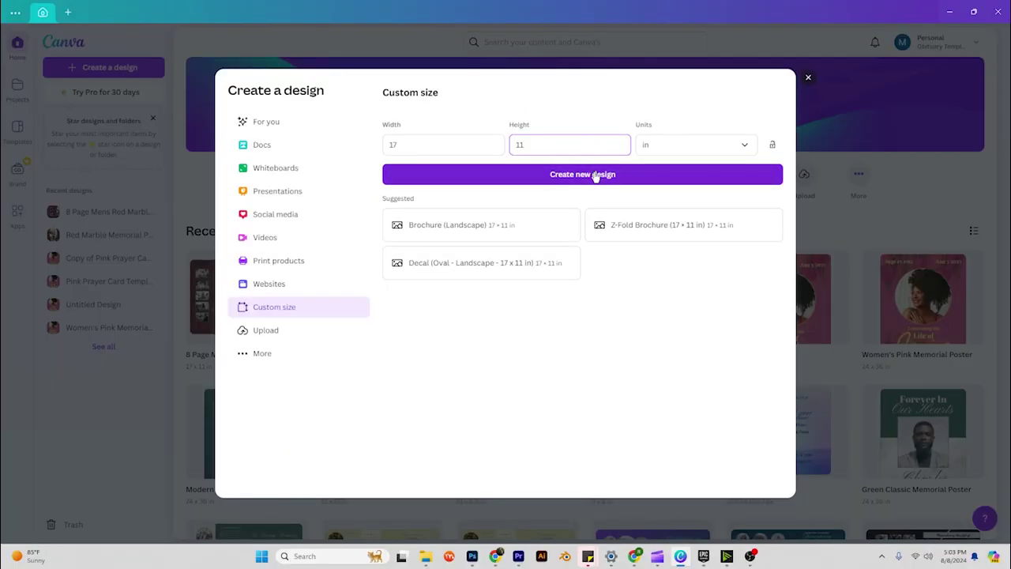
Create the 17 × 11 in design and add vertical guides splitting it into three panels.
{"action": "left_click", "coordinate": [596, 176]}
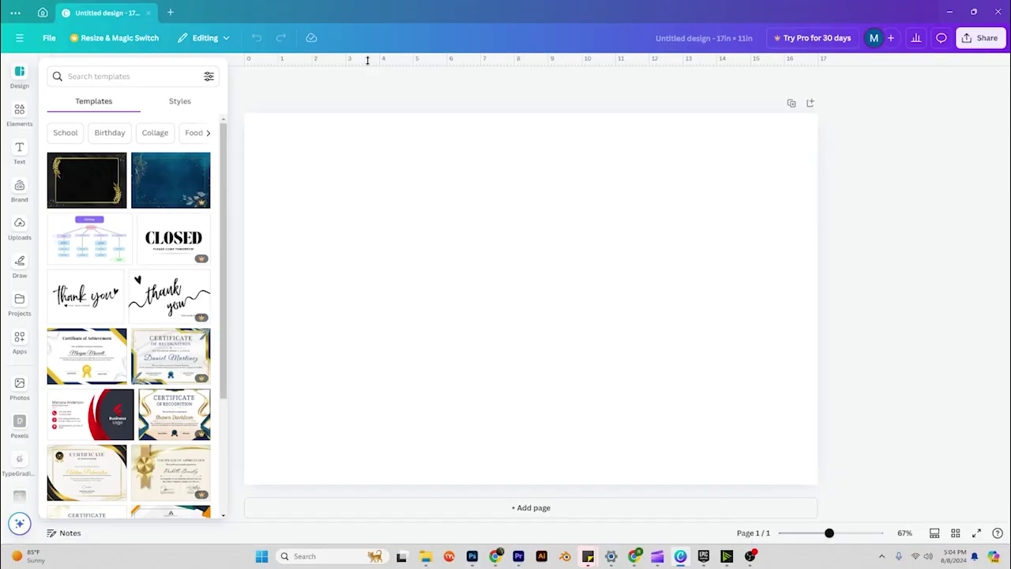
{"action": "left_click", "coordinate": [44, 38]}
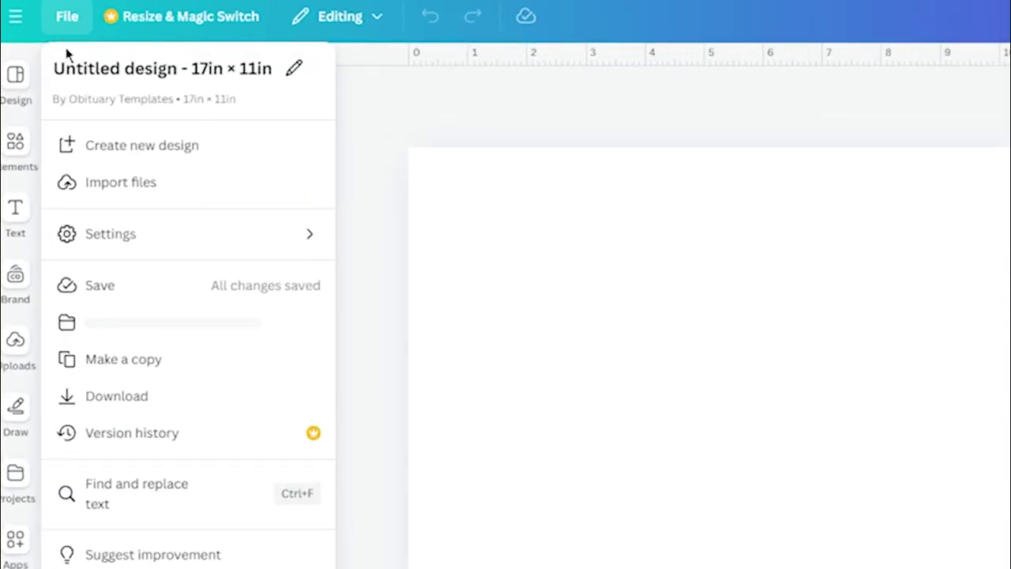
{"action": "mouse_move", "coordinate": [110, 166]}
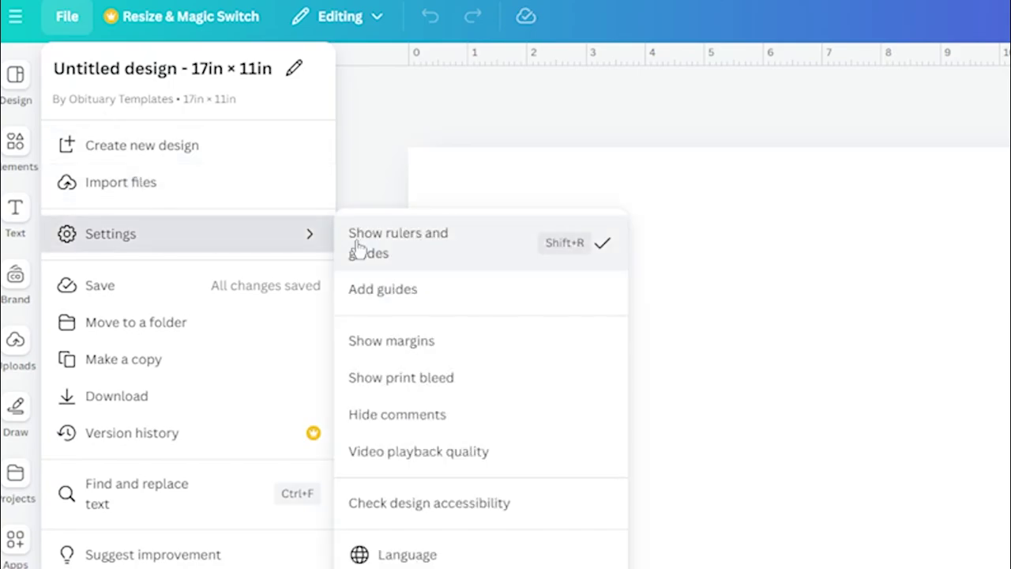
{"action": "left_click", "coordinate": [857, 129]}
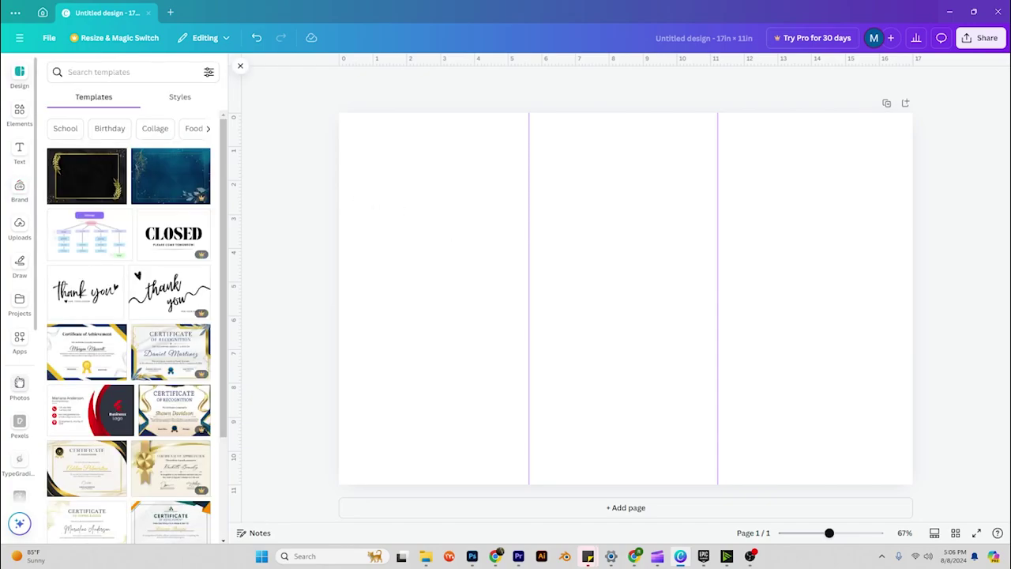
Find the Pexels app through an Apps search and open it.
{"action": "left_click", "coordinate": [20, 421]}
{"action": "scroll", "coordinate": [22, 422], "scroll_direction": "down", "scroll_amount": 4}
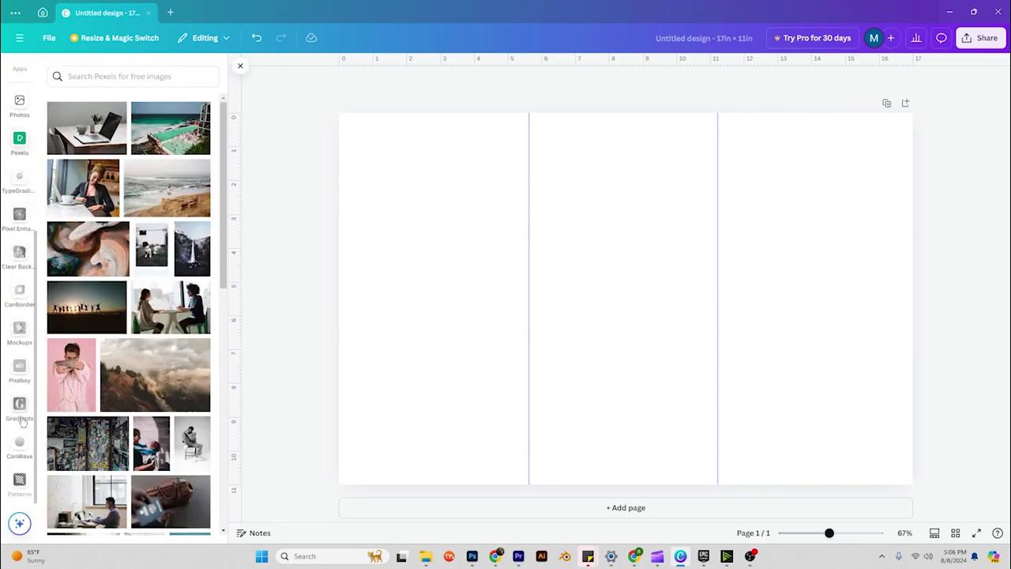
{"action": "scroll", "coordinate": [11, 149], "scroll_direction": "up", "scroll_amount": 2}
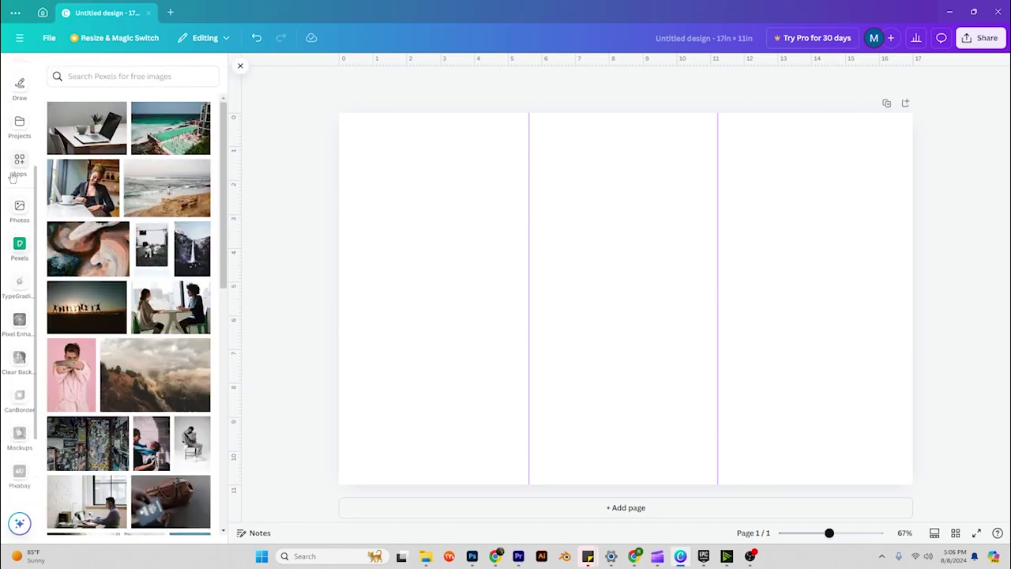
{"action": "left_click", "coordinate": [19, 160]}
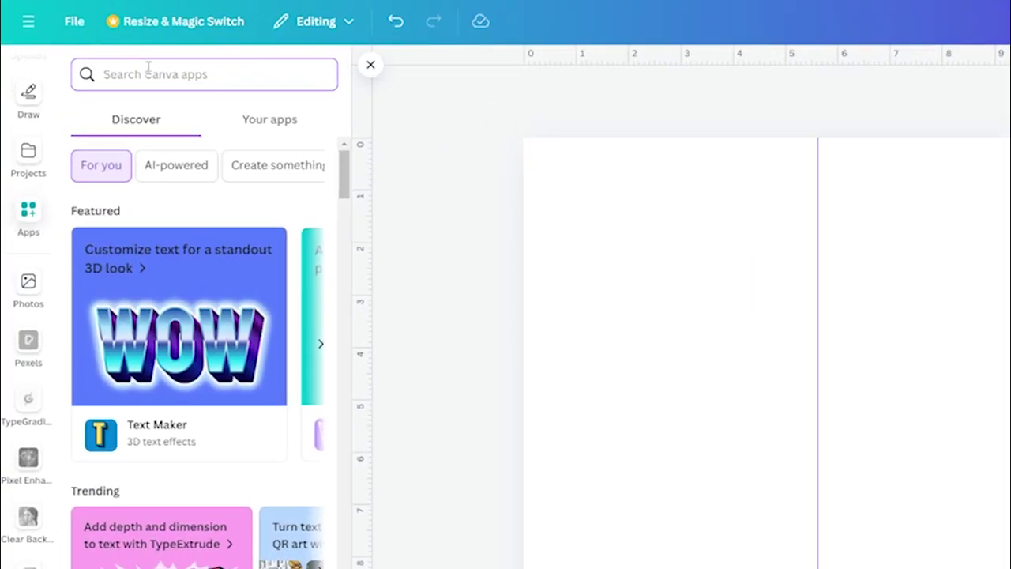
{"action": "type", "text": "pex"}
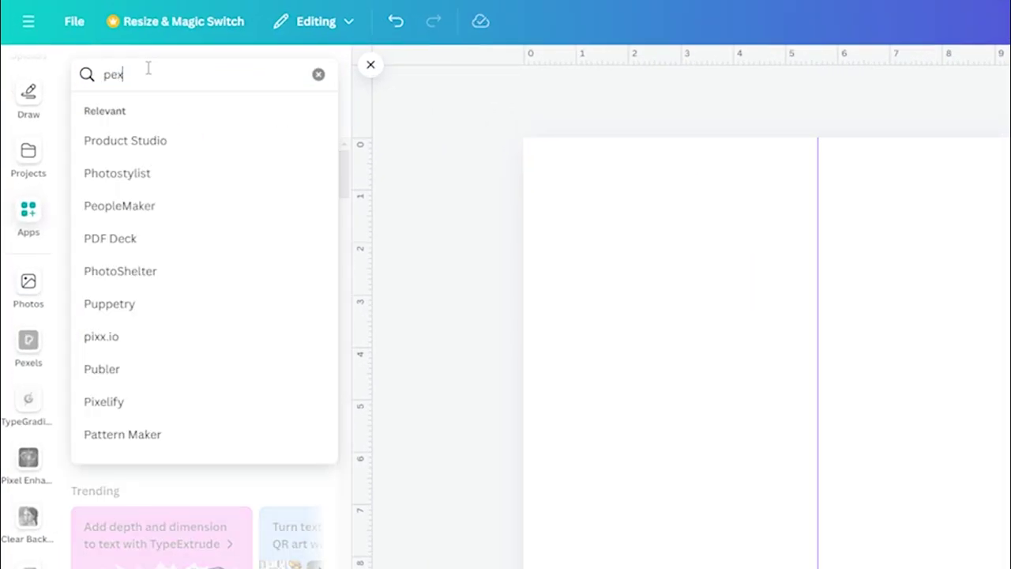
{"action": "type", "text": "els"}
{"action": "key", "text": "Return"}
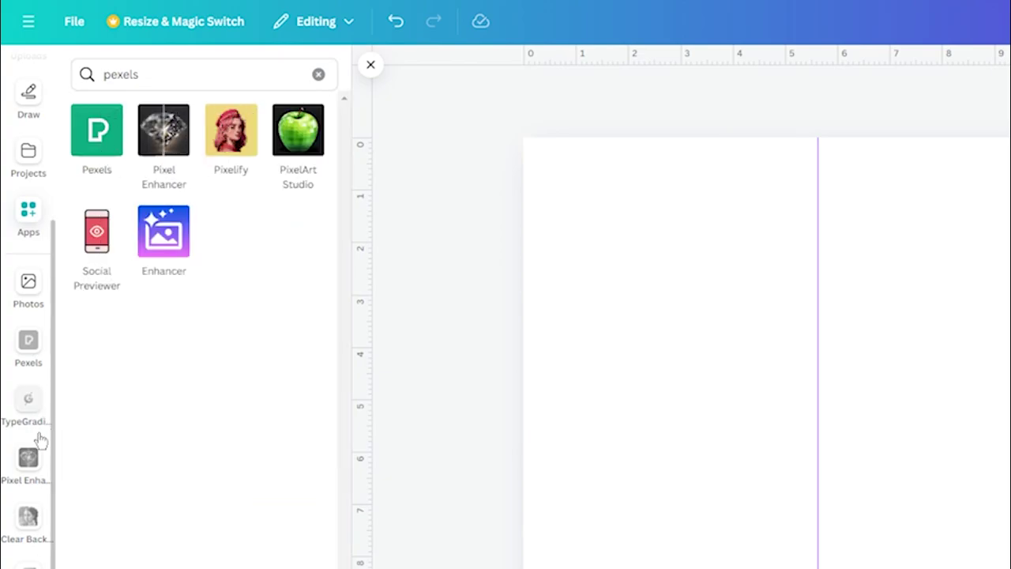
{"action": "left_click", "coordinate": [28, 341]}
Search Pexels for 'Pink Flowers' photos.
{"action": "left_click", "coordinate": [230, 74]}
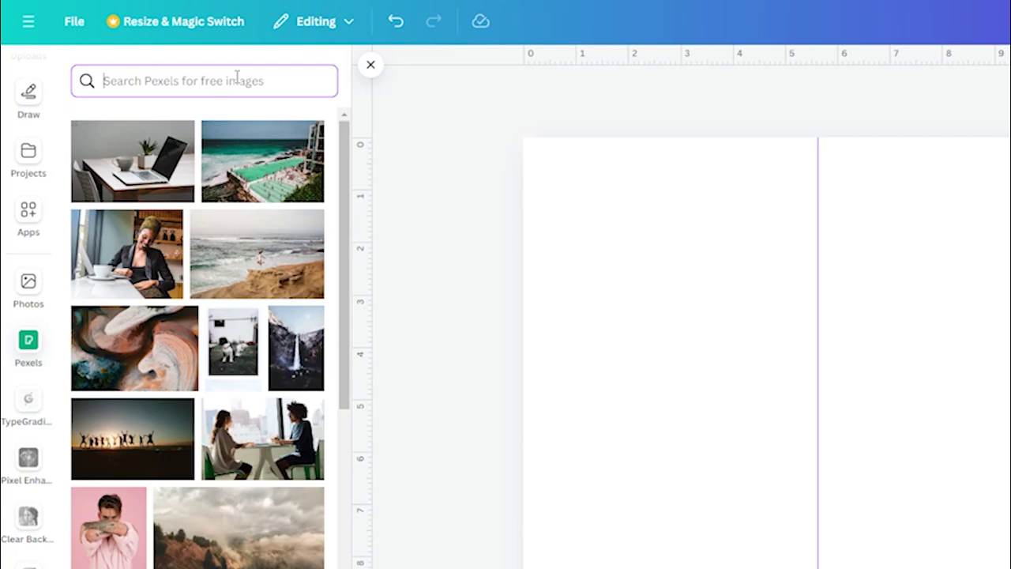
{"action": "type", "text": "Pik"}
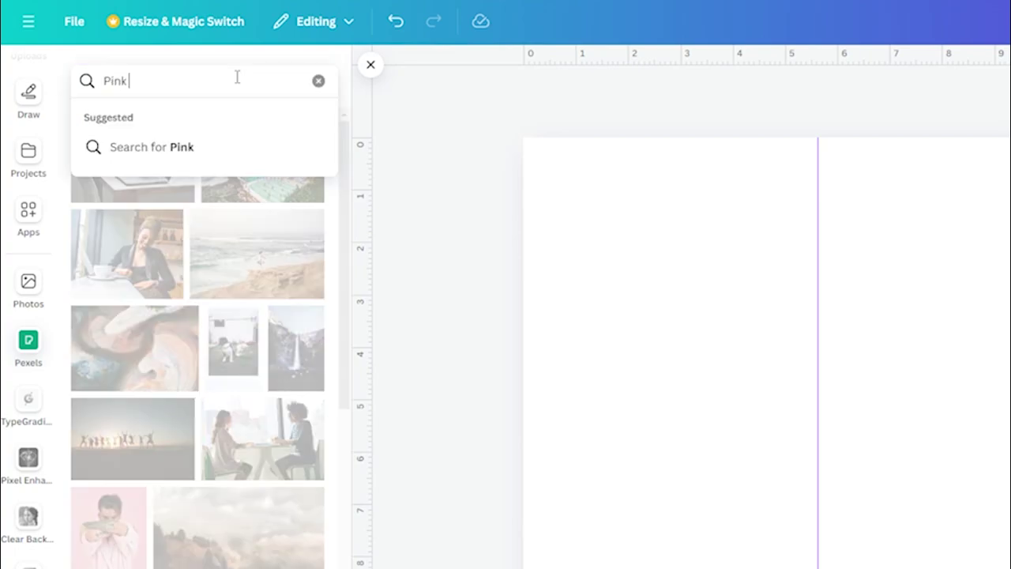
{"action": "type", "text": "k Flowers"}
{"action": "key", "text": "Return"}
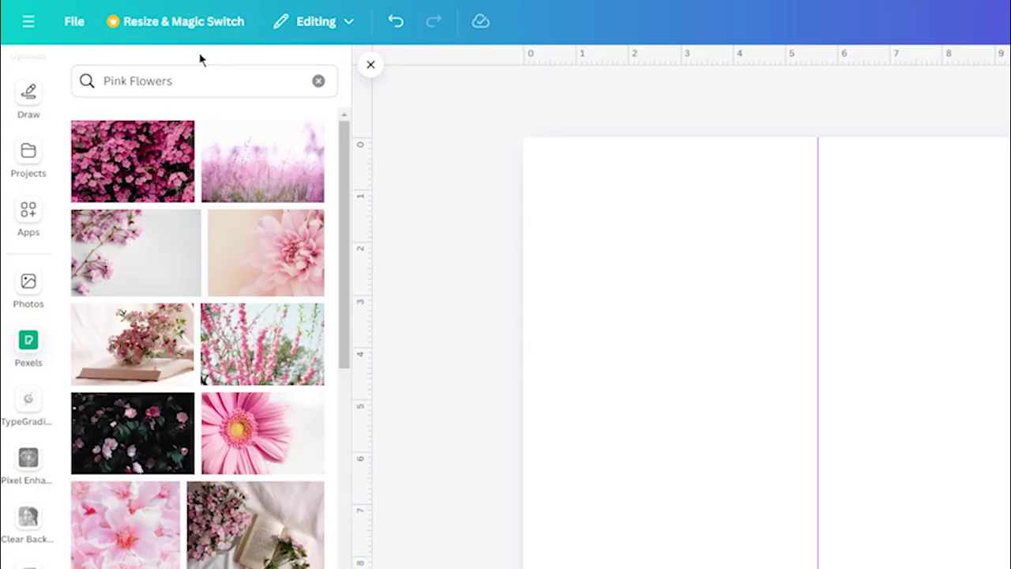
Drop a pink flower photo on the page and stretch it to fill the whole page.
{"action": "left_click_drag", "start_coordinate": [121, 169], "coordinate": [654, 239]}
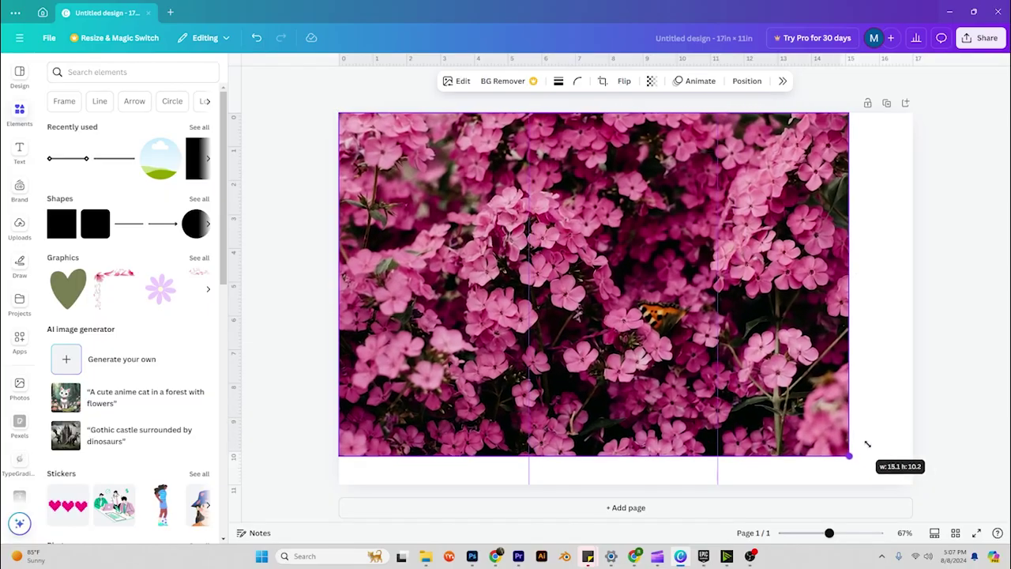
{"action": "left_click_drag", "start_coordinate": [864, 444], "coordinate": [905, 462]}
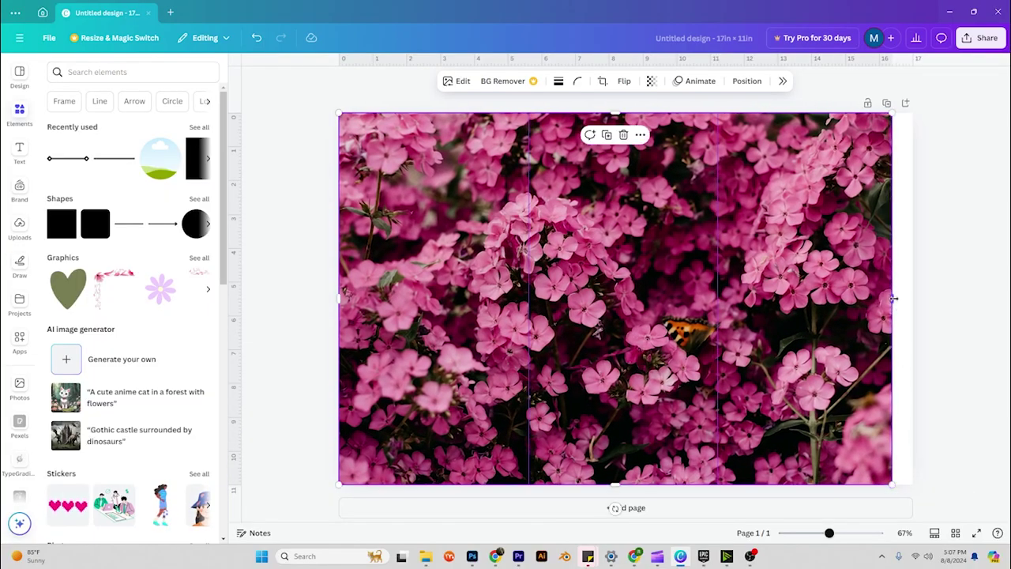
{"action": "left_click_drag", "start_coordinate": [893, 297], "coordinate": [912, 297]}
{"action": "left_click", "coordinate": [957, 314]}
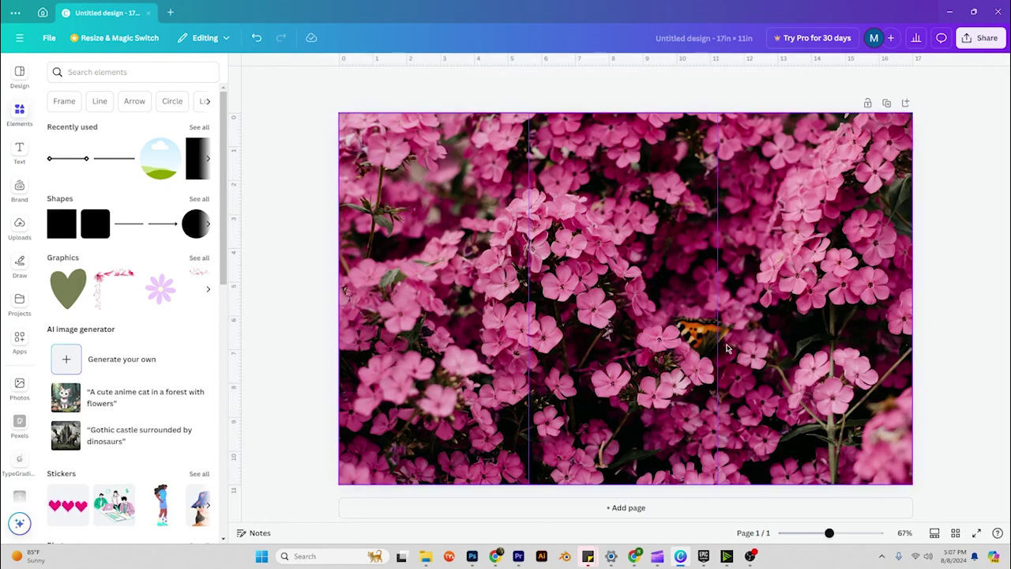
{"action": "left_click", "coordinate": [684, 335]}
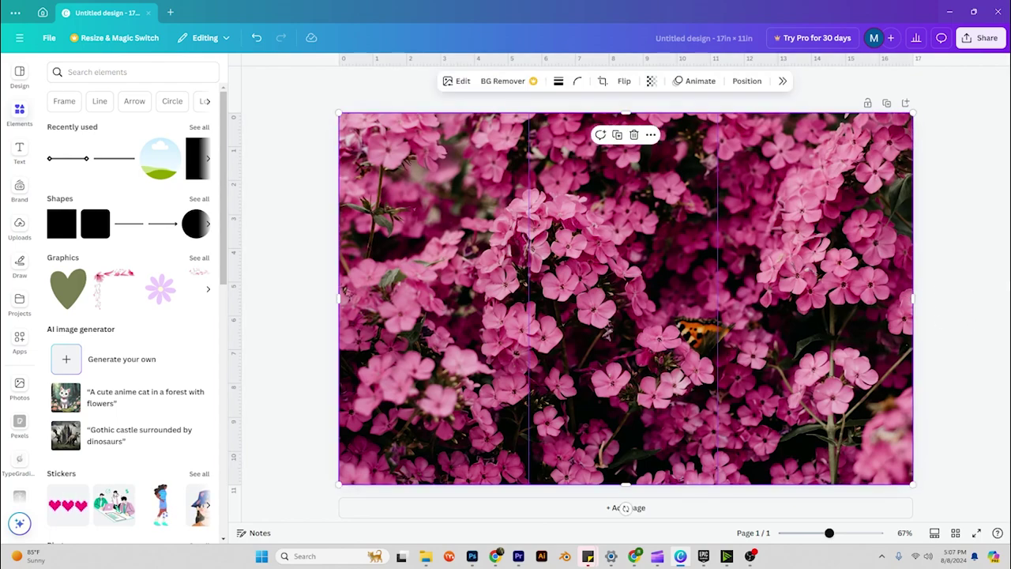
{"action": "left_click", "coordinate": [985, 284]}
{"action": "left_click", "coordinate": [837, 214]}
Set the page background layer colour to dark magenta #8e2249.
{"action": "left_click", "coordinate": [745, 85]}
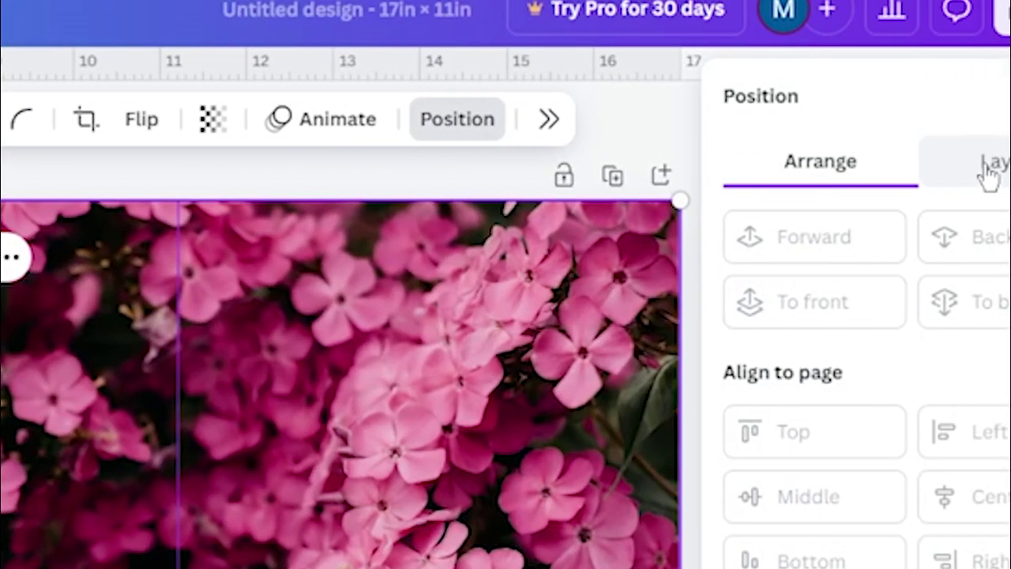
{"action": "left_click", "coordinate": [989, 166]}
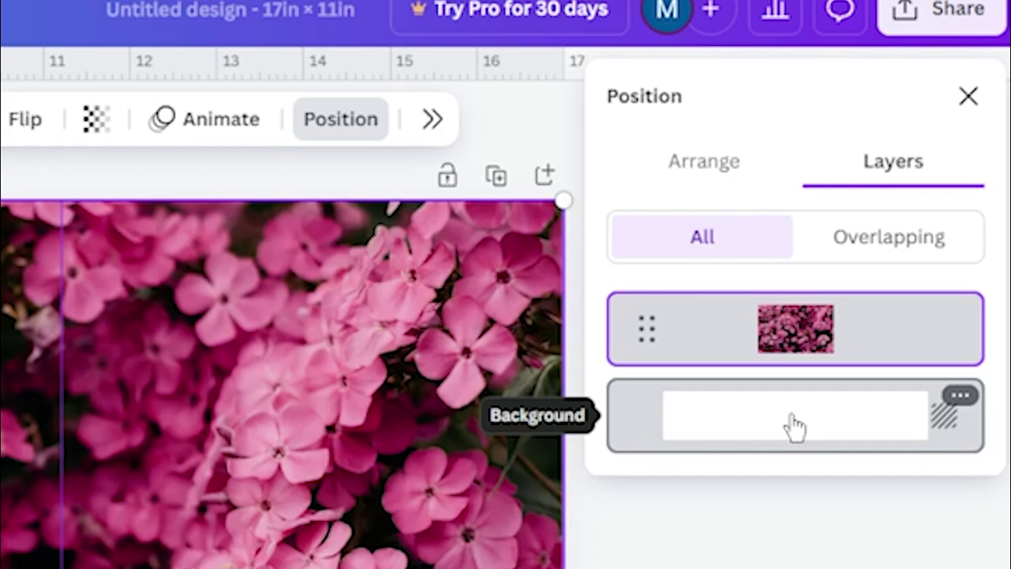
{"action": "left_click", "coordinate": [794, 426]}
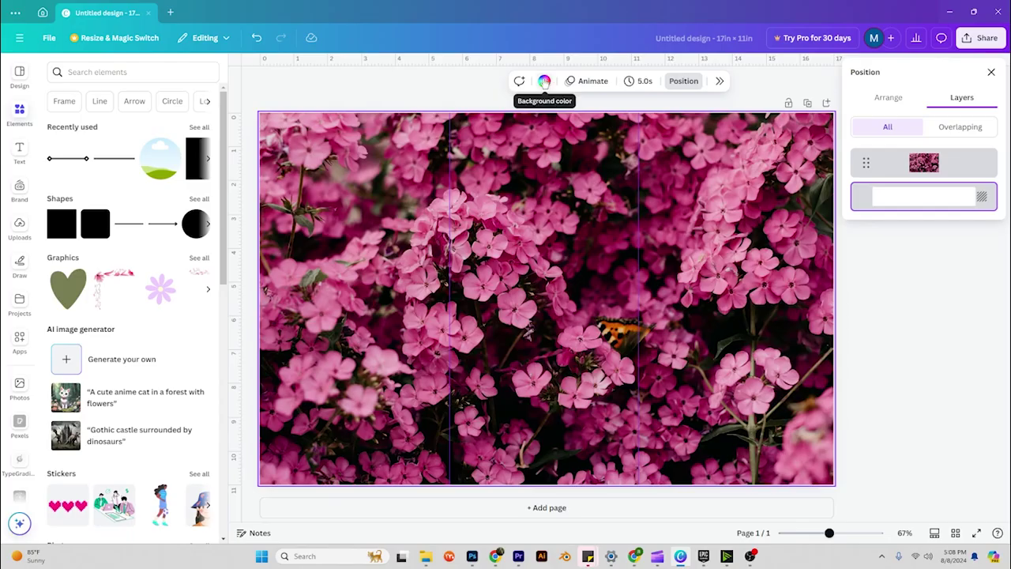
{"action": "left_click", "coordinate": [545, 82]}
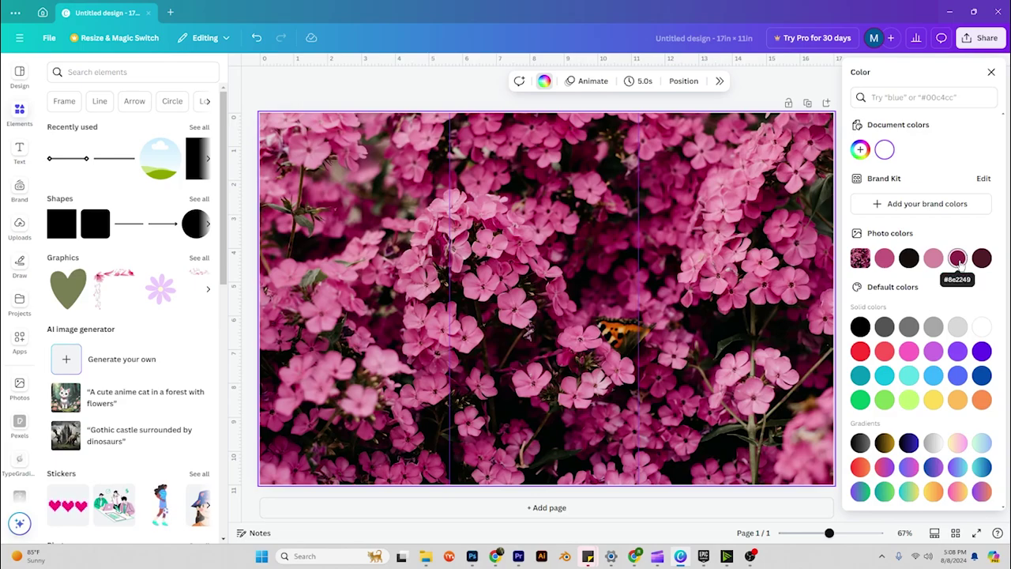
{"action": "left_click", "coordinate": [956, 261]}
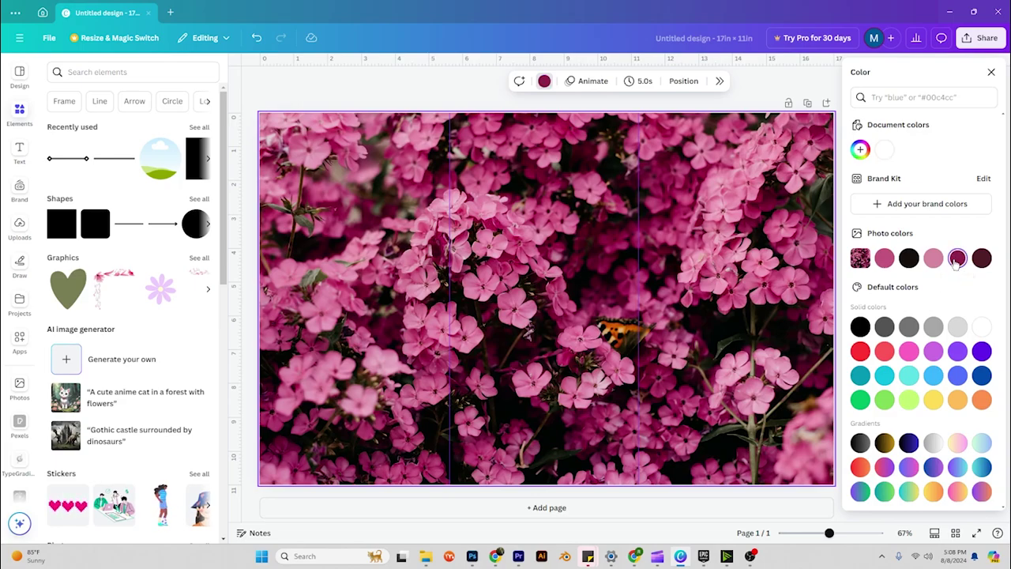
{"action": "key", "text": "Escape"}
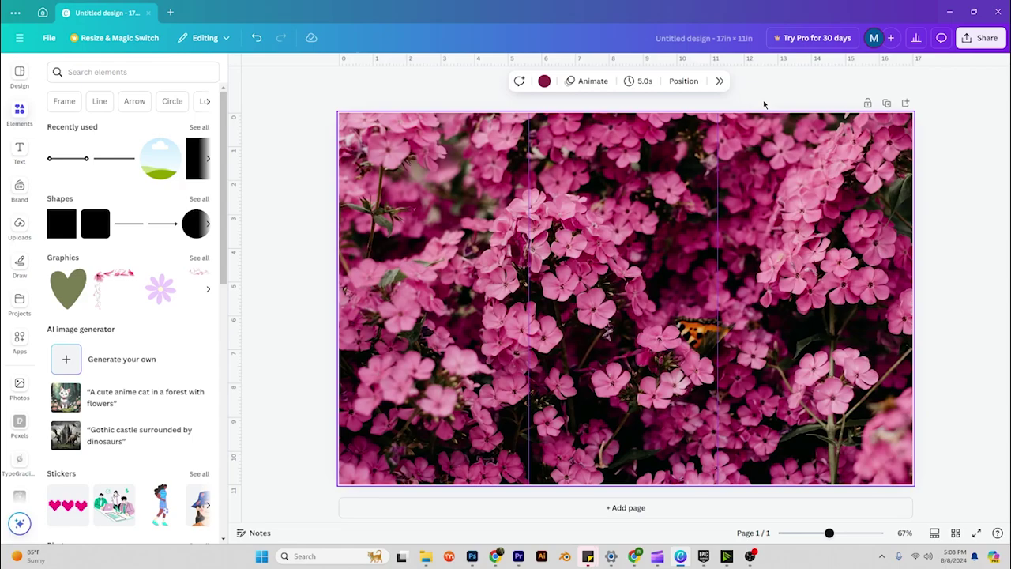
Lower the flower photo's transparency to 19 so the magenta tints it.
{"action": "left_click", "coordinate": [685, 164]}
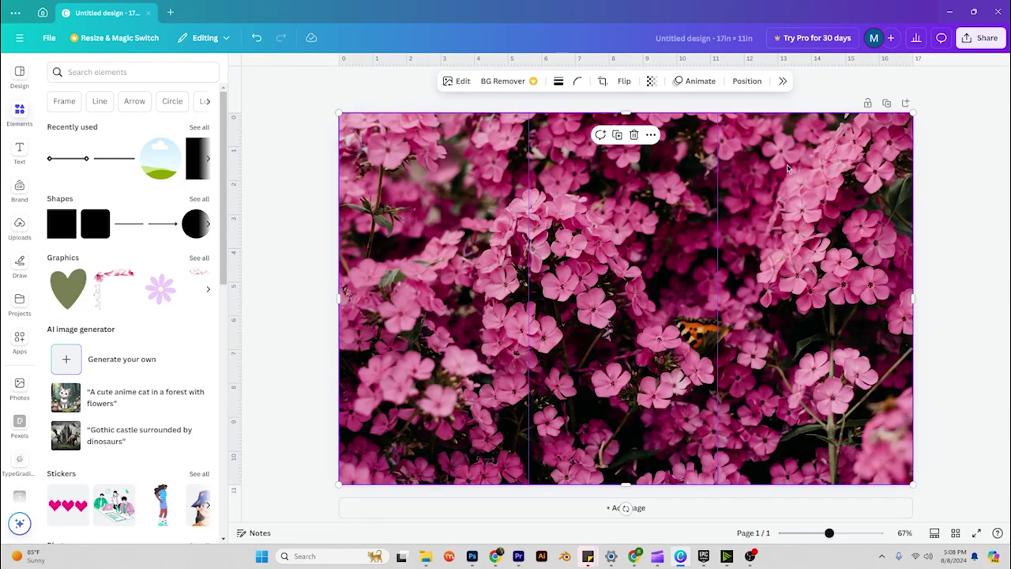
{"action": "left_click", "coordinate": [651, 81]}
{"action": "left_click_drag", "start_coordinate": [642, 125], "coordinate": [614, 128]}
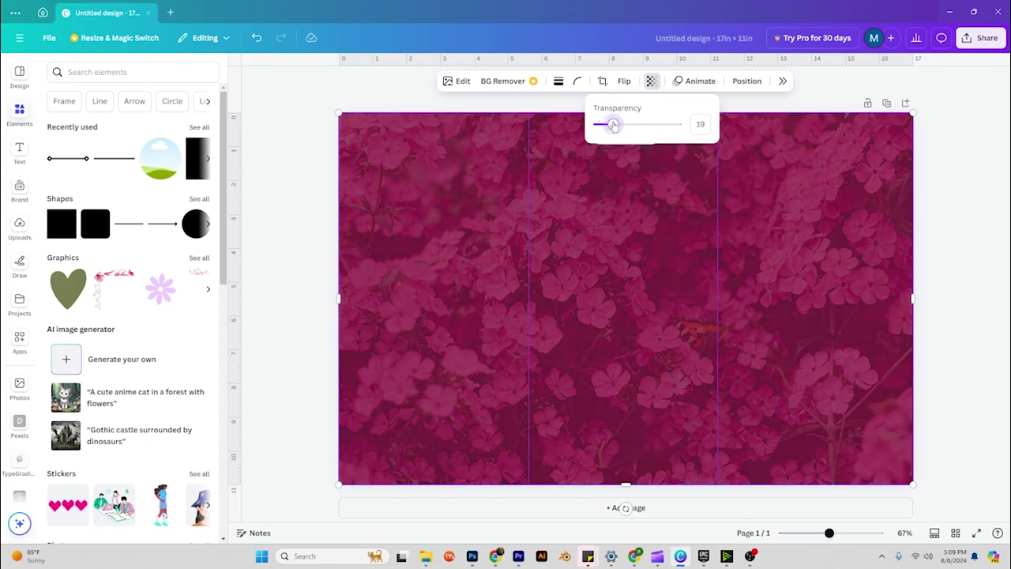
{"action": "left_click", "coordinate": [806, 147]}
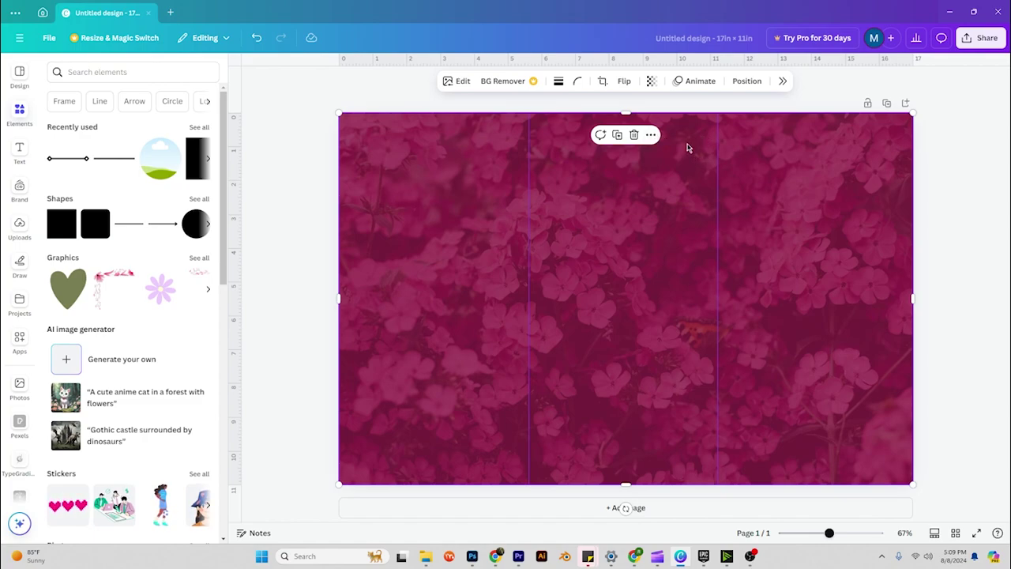
Lock the flower background image in place.
{"action": "right_click", "coordinate": [687, 148]}
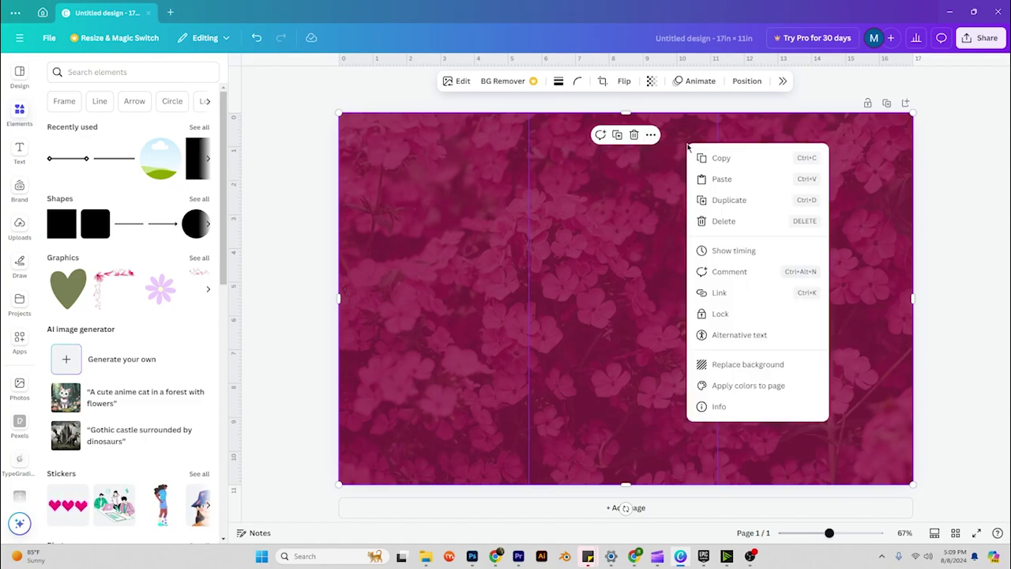
{"action": "left_click", "coordinate": [741, 318]}
{"action": "left_click", "coordinate": [936, 230]}
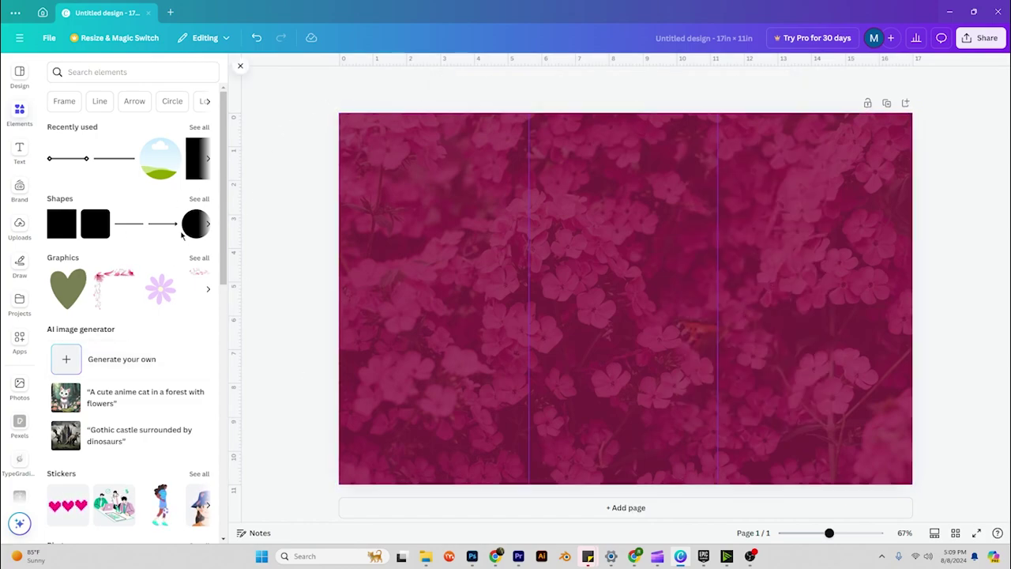
Browse Elements to the full collection of photo frames.
{"action": "left_click", "coordinate": [209, 159]}
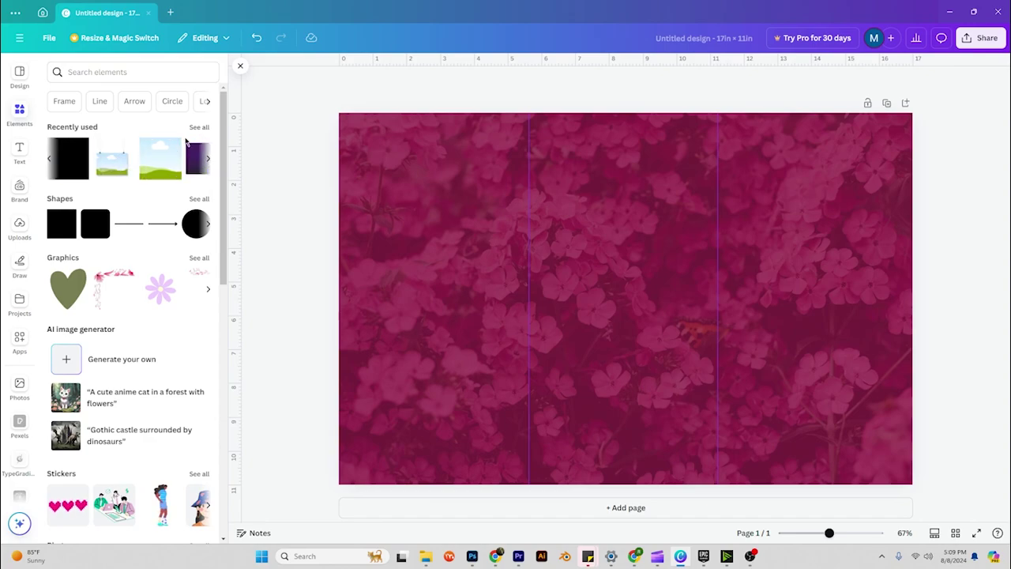
{"action": "scroll", "coordinate": [158, 261], "scroll_direction": "down", "scroll_amount": 5}
{"action": "scroll", "coordinate": [158, 260], "scroll_direction": "down", "scroll_amount": 3}
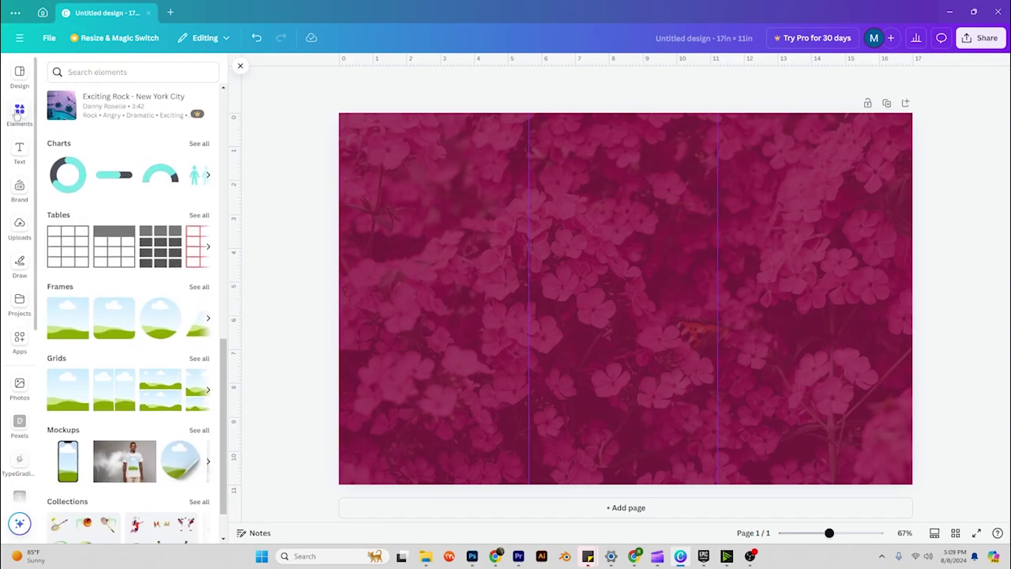
{"action": "left_click", "coordinate": [199, 287]}
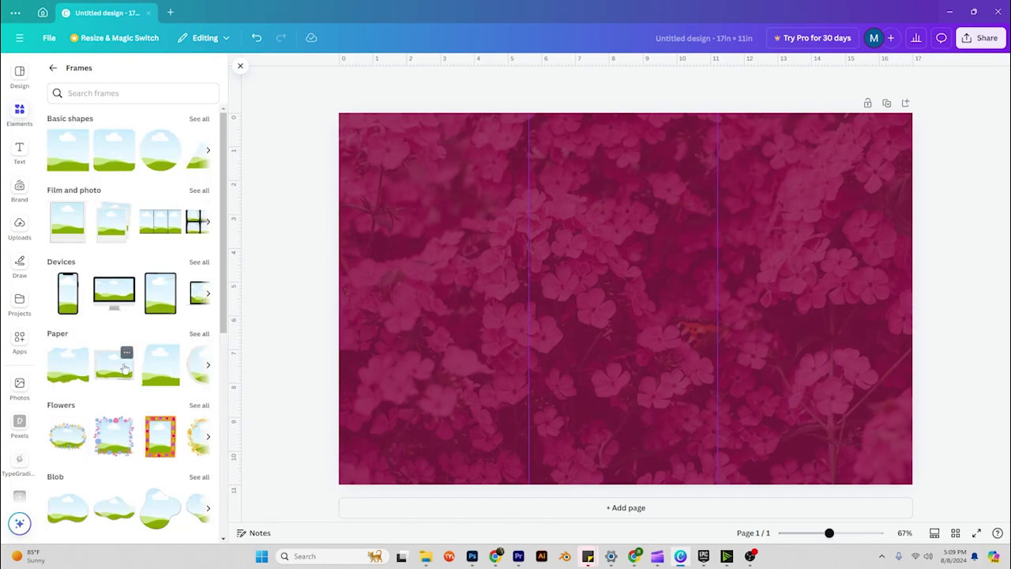
{"action": "scroll", "coordinate": [126, 363], "scroll_direction": "down", "scroll_amount": 1}
{"action": "left_click", "coordinate": [208, 314]}
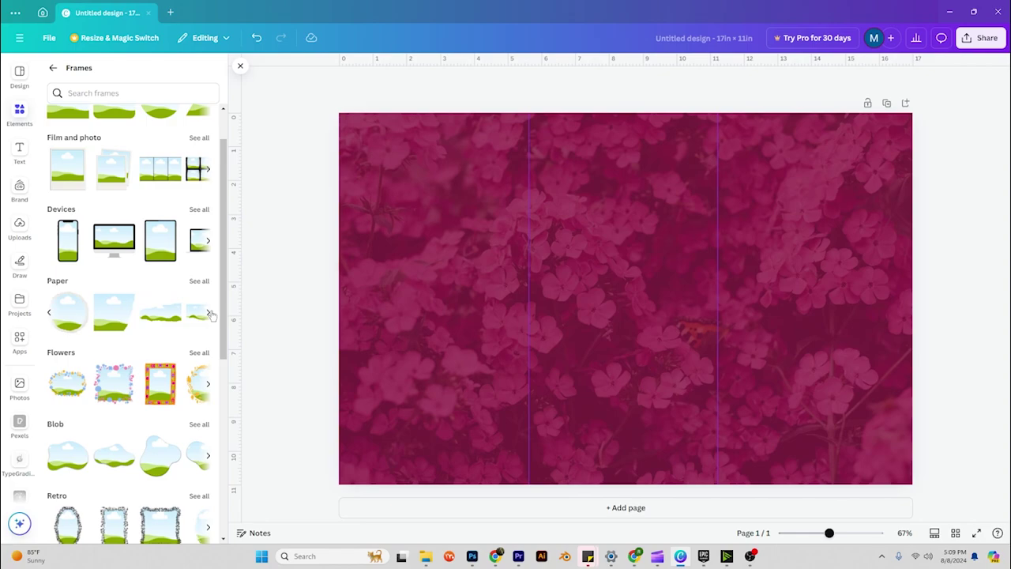
{"action": "scroll", "coordinate": [148, 385], "scroll_direction": "down", "scroll_amount": 6}
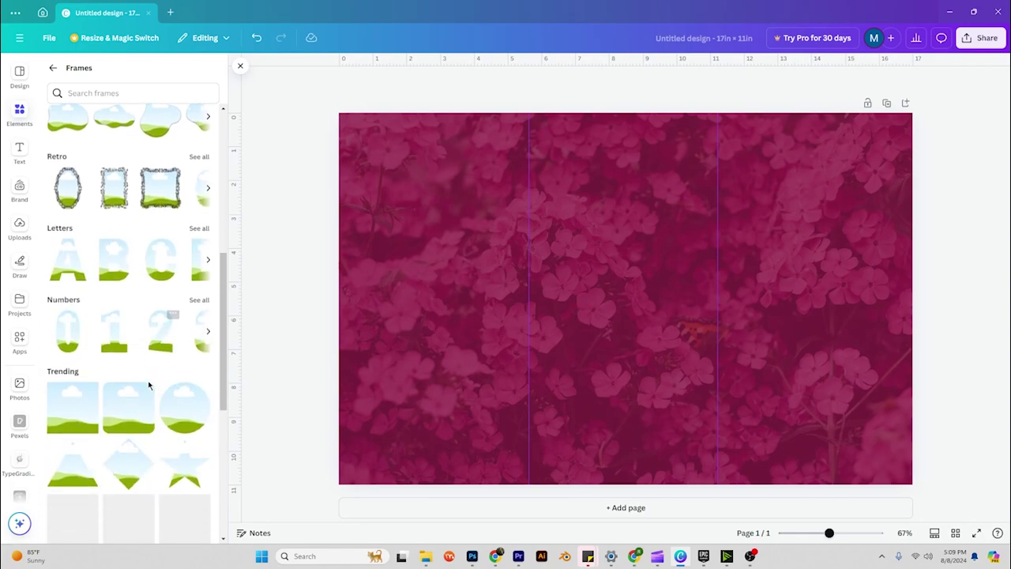
{"action": "scroll", "coordinate": [149, 385], "scroll_direction": "down", "scroll_amount": 4}
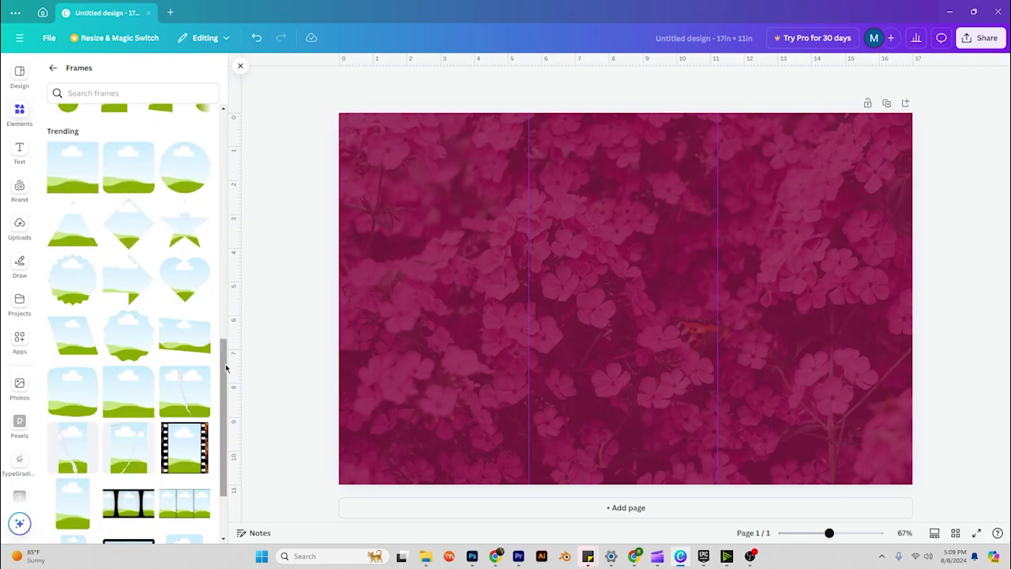
{"action": "left_click_drag", "start_coordinate": [226, 367], "coordinate": [223, 145]}
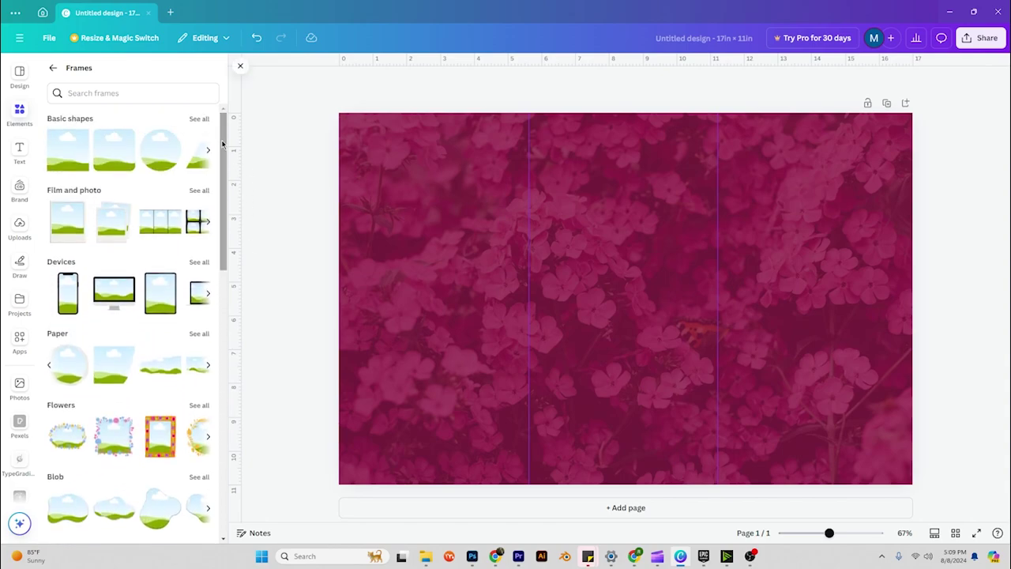
Place a circle frame on the right panel and stretch it into a tall oval, about 4.4 × 5.2 in.
{"action": "left_click_drag", "start_coordinate": [158, 154], "coordinate": [764, 233]}
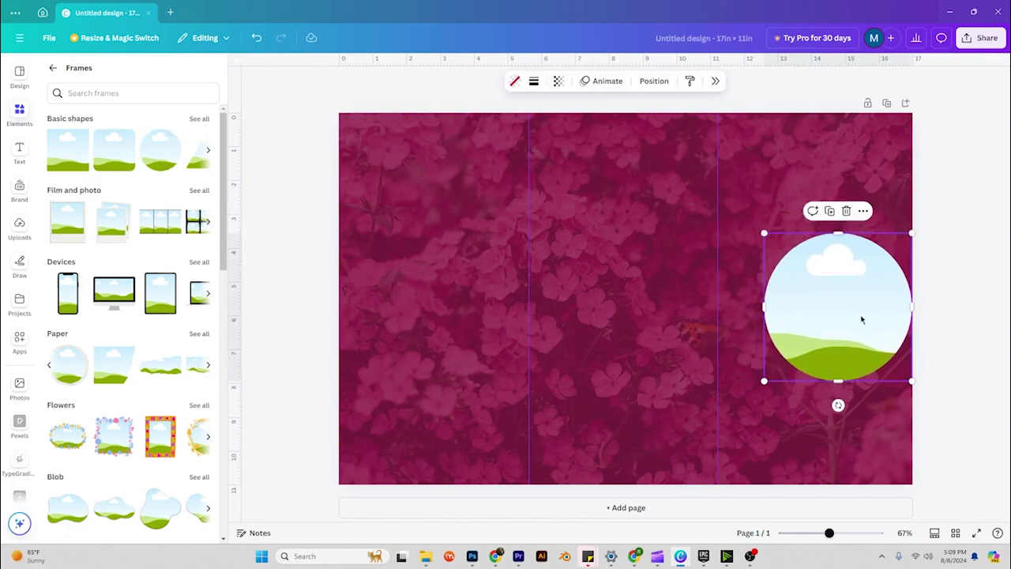
{"action": "left_click_drag", "start_coordinate": [861, 319], "coordinate": [838, 293]}
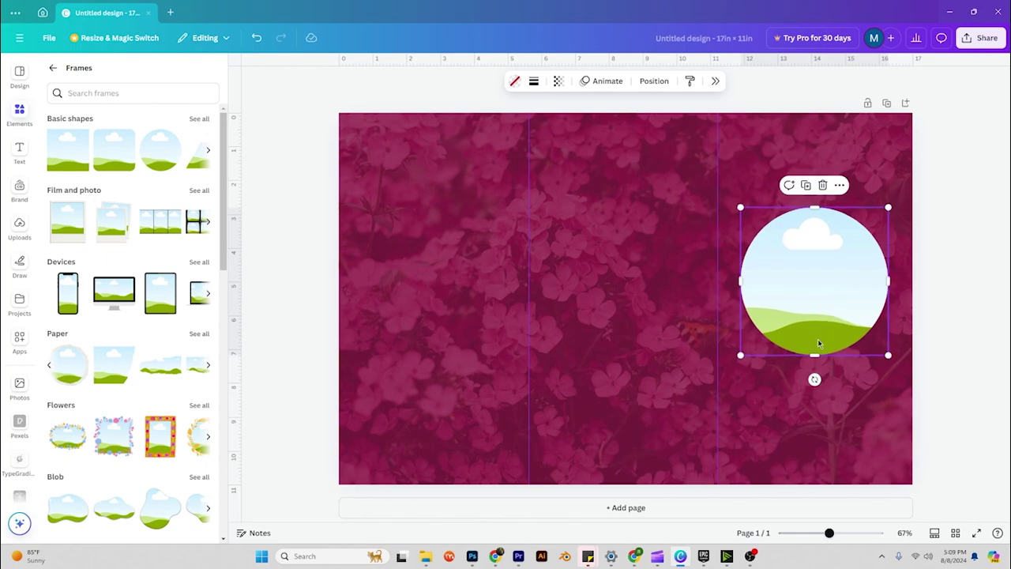
{"action": "left_click_drag", "start_coordinate": [815, 353], "coordinate": [816, 333]}
{"action": "left_click", "coordinate": [961, 296]}
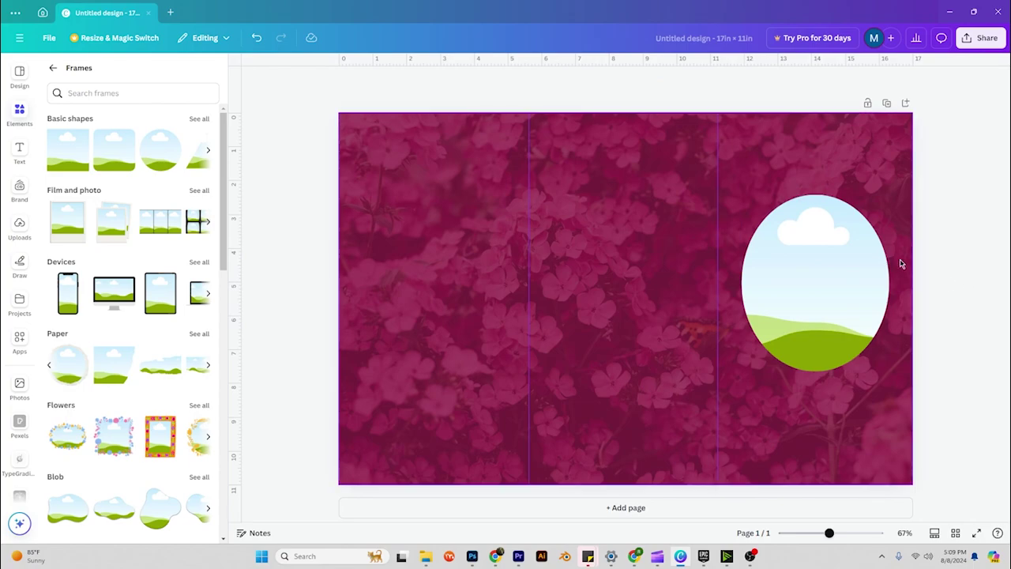
{"action": "left_click", "coordinate": [863, 268]}
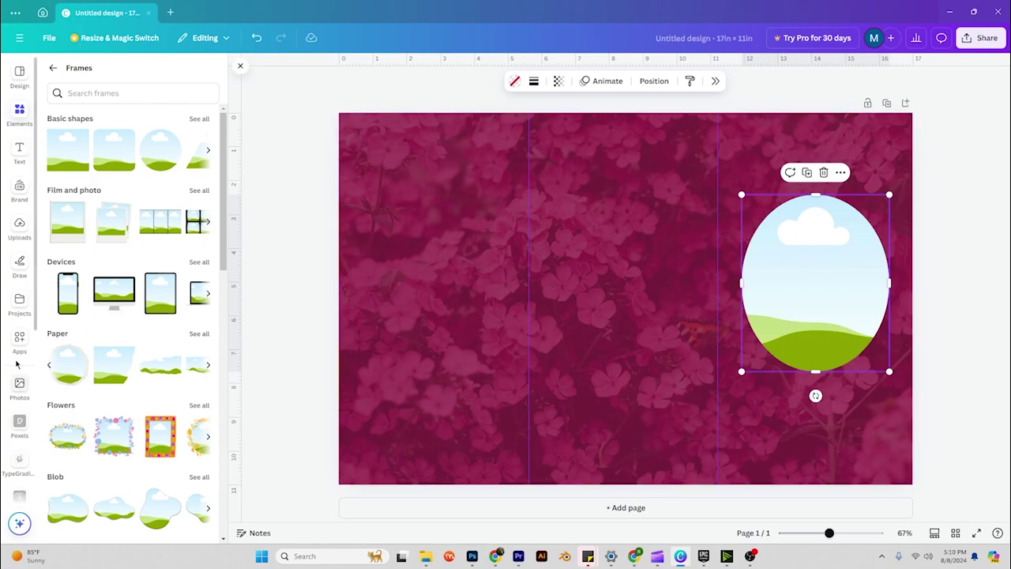
Upload the smiling woman's portrait from the Downloads folder to Uploads.
{"action": "left_click", "coordinate": [20, 223]}
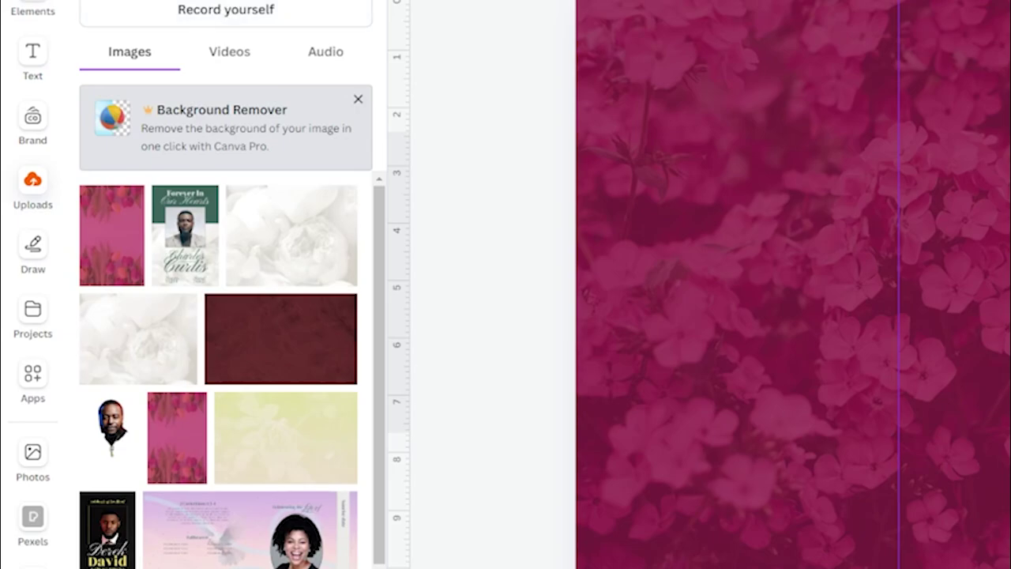
{"action": "left_click", "coordinate": [229, 0]}
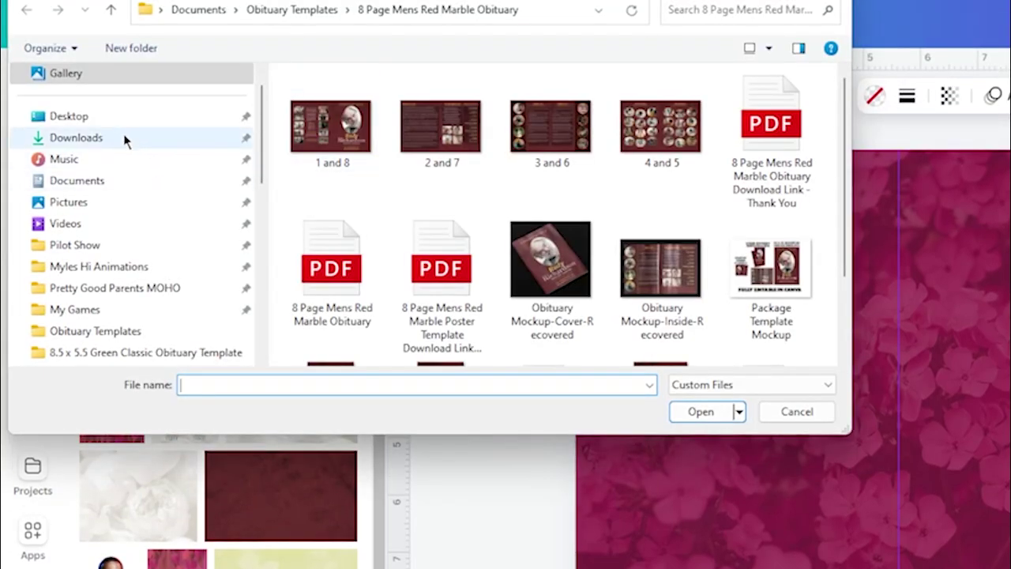
{"action": "left_click", "coordinate": [75, 138]}
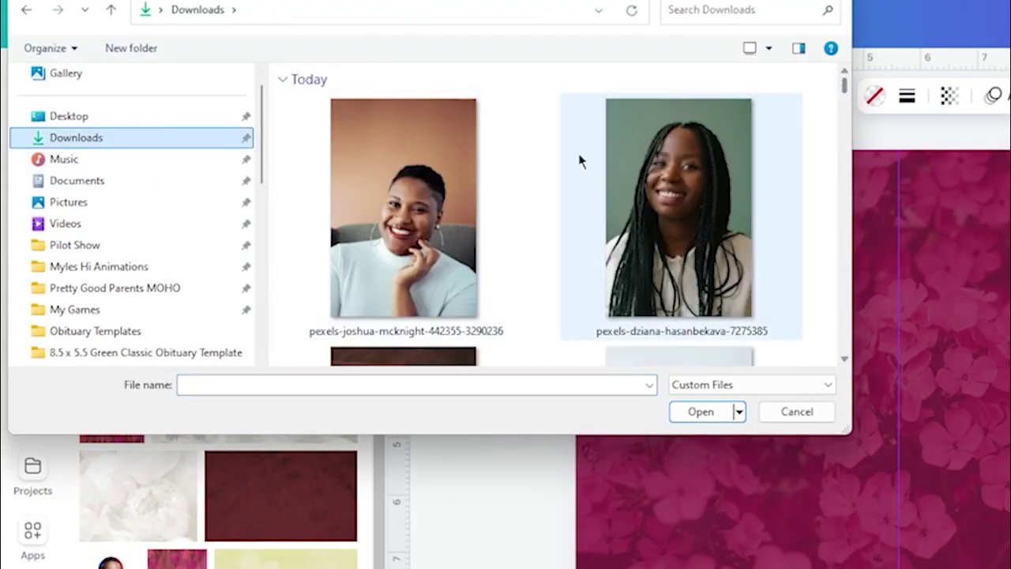
{"action": "left_click", "coordinate": [481, 198]}
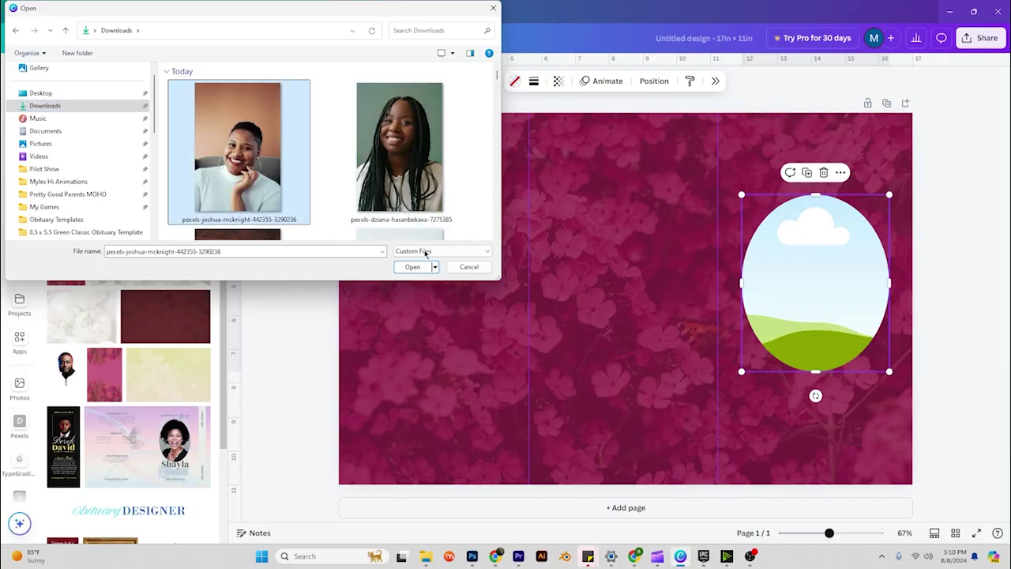
{"action": "left_click", "coordinate": [414, 266]}
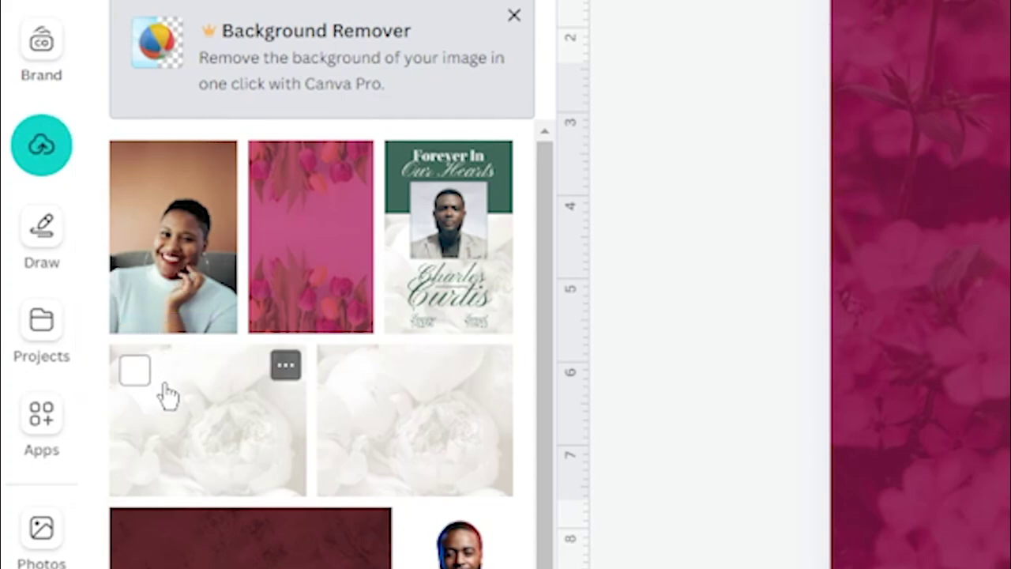
Drop the uploaded portrait into the oval frame, enlarging and repositioning it to frame her face.
{"action": "left_click_drag", "start_coordinate": [158, 233], "coordinate": [773, 291]}
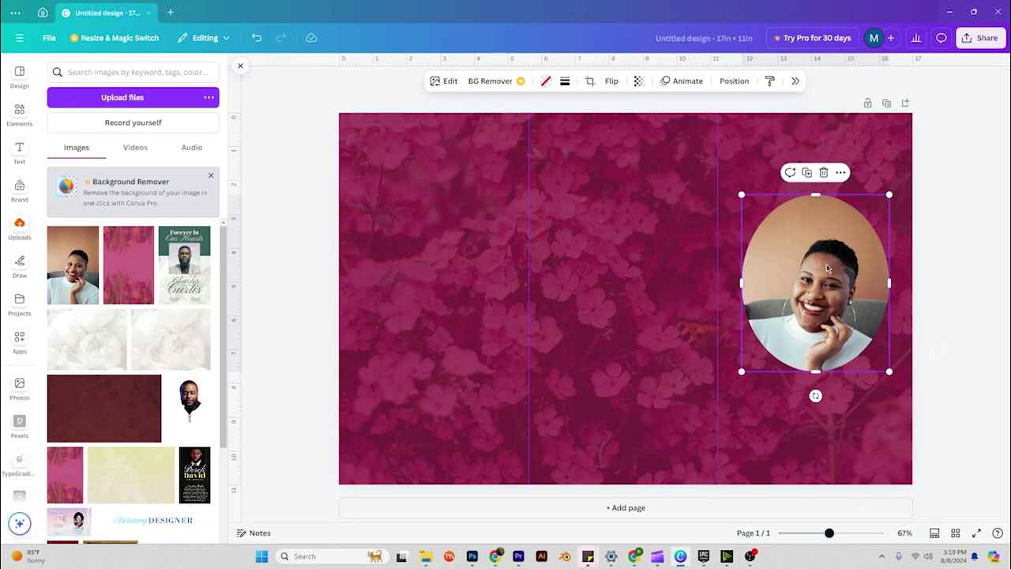
{"action": "double_click", "coordinate": [805, 286]}
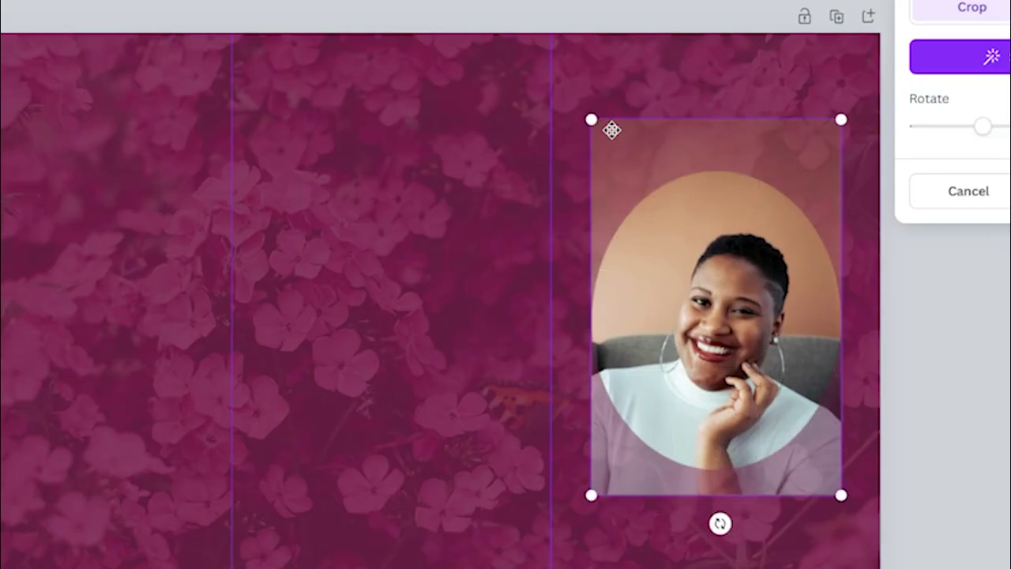
{"action": "left_click_drag", "start_coordinate": [596, 124], "coordinate": [549, 62]}
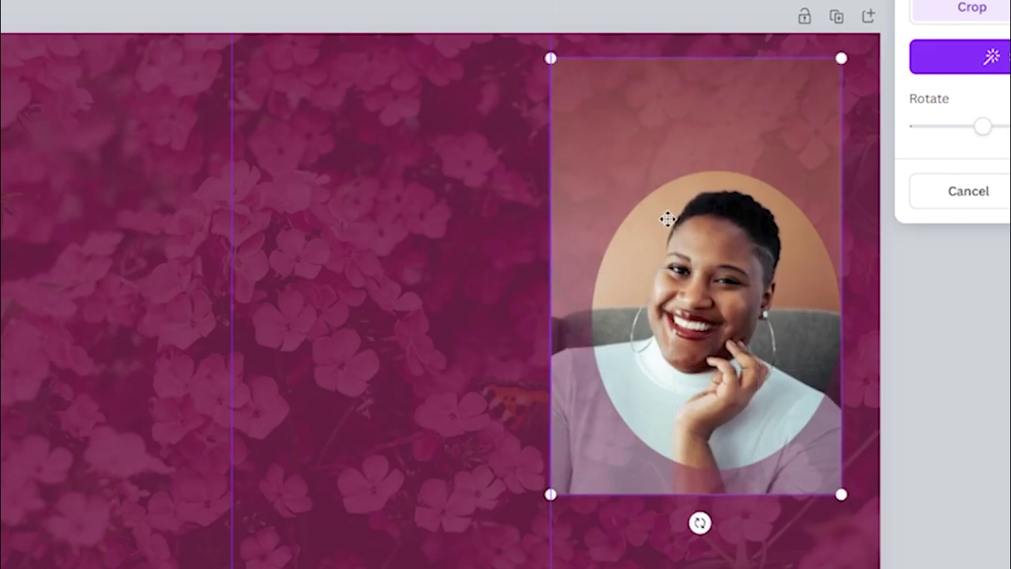
{"action": "left_click_drag", "start_coordinate": [712, 308], "coordinate": [715, 329]}
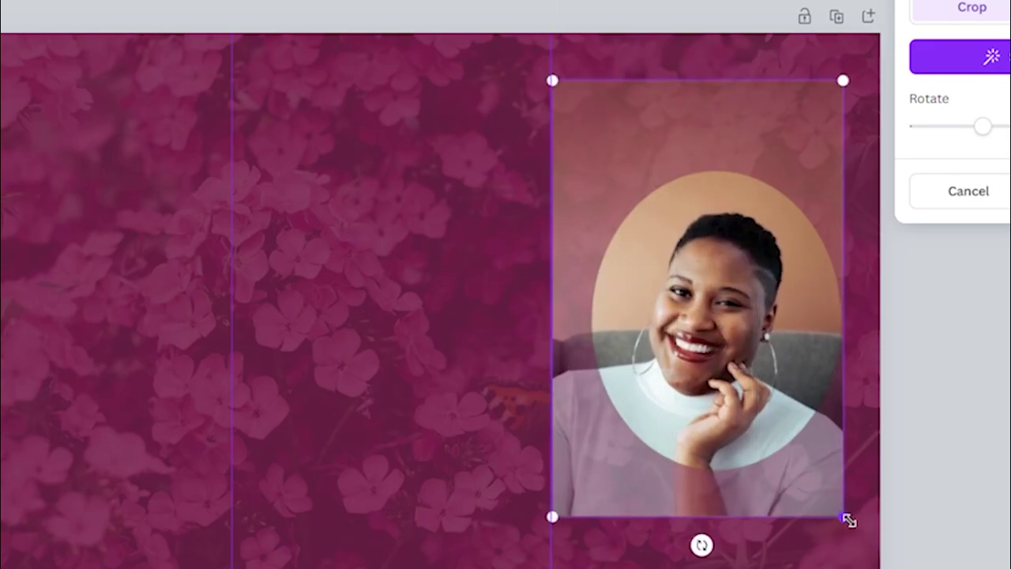
{"action": "left_click_drag", "start_coordinate": [848, 520], "coordinate": [869, 545]}
{"action": "left_click_drag", "start_coordinate": [749, 356], "coordinate": [732, 341]}
{"action": "key", "text": "Return"}
{"action": "left_click", "coordinate": [386, 411]}
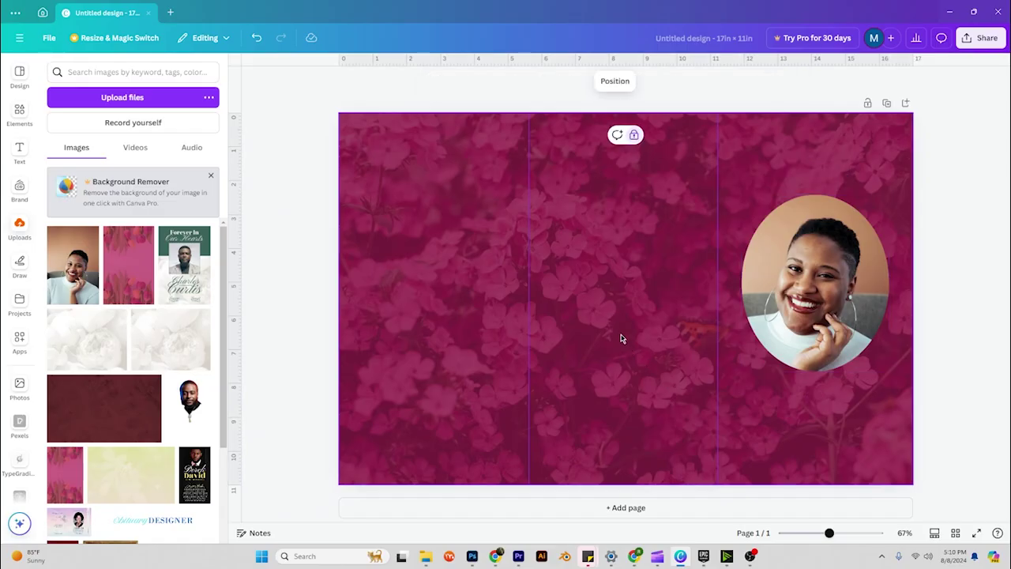
Give the oval portrait a solid light pink border and increase its weight.
{"action": "left_click", "coordinate": [820, 252]}
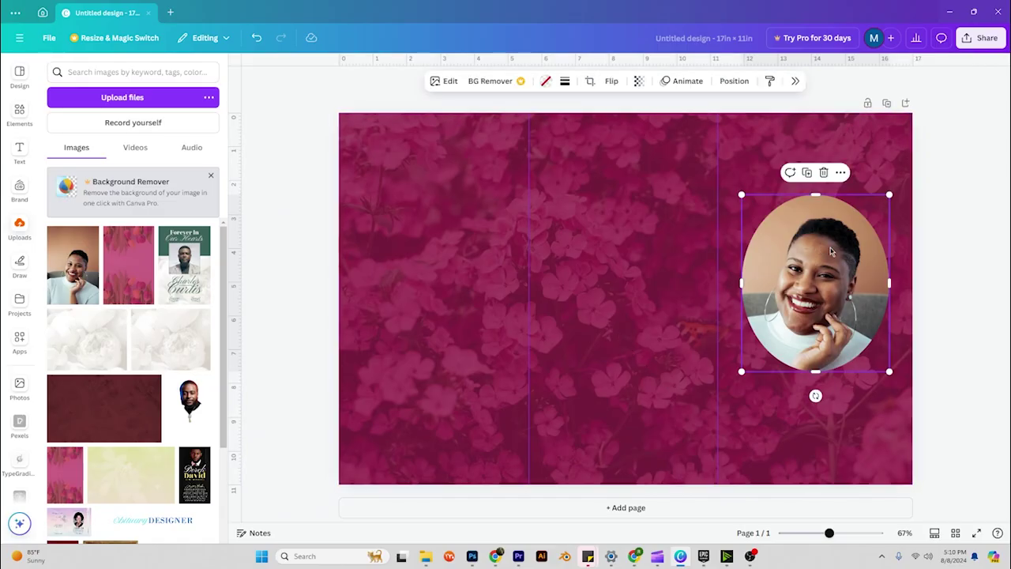
{"action": "left_click", "coordinate": [565, 82]}
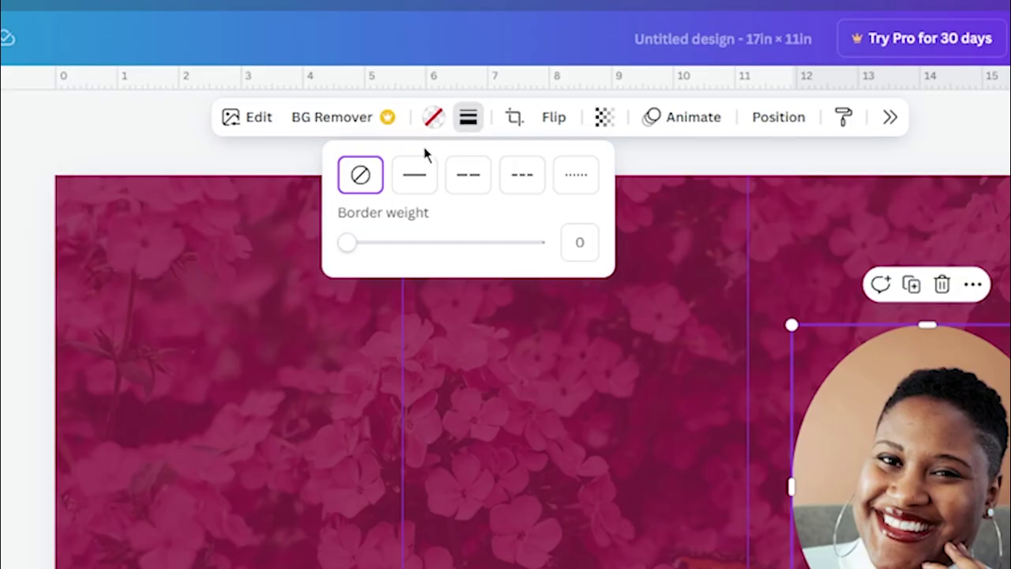
{"action": "left_click", "coordinate": [412, 185]}
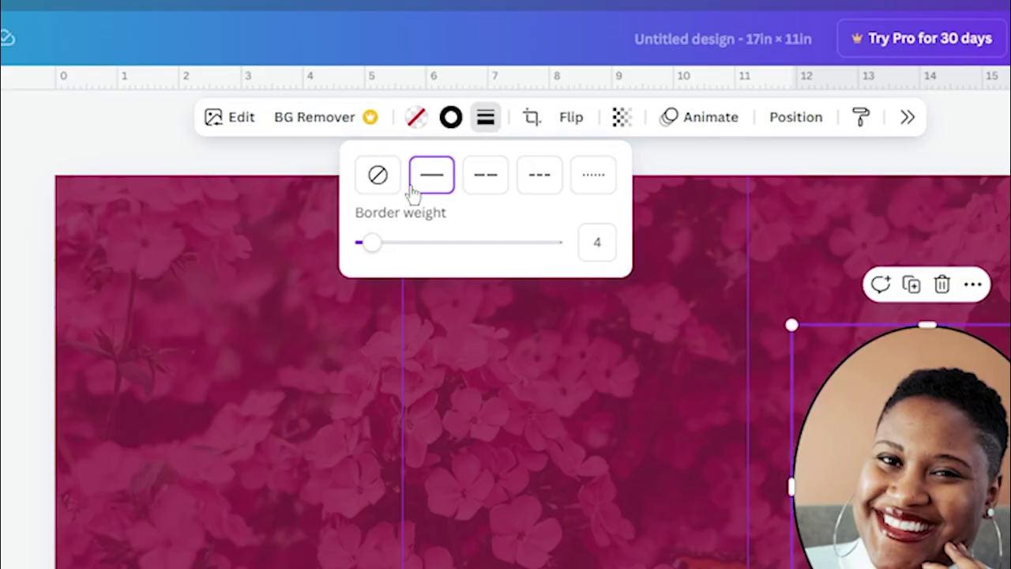
{"action": "left_click", "coordinate": [450, 118]}
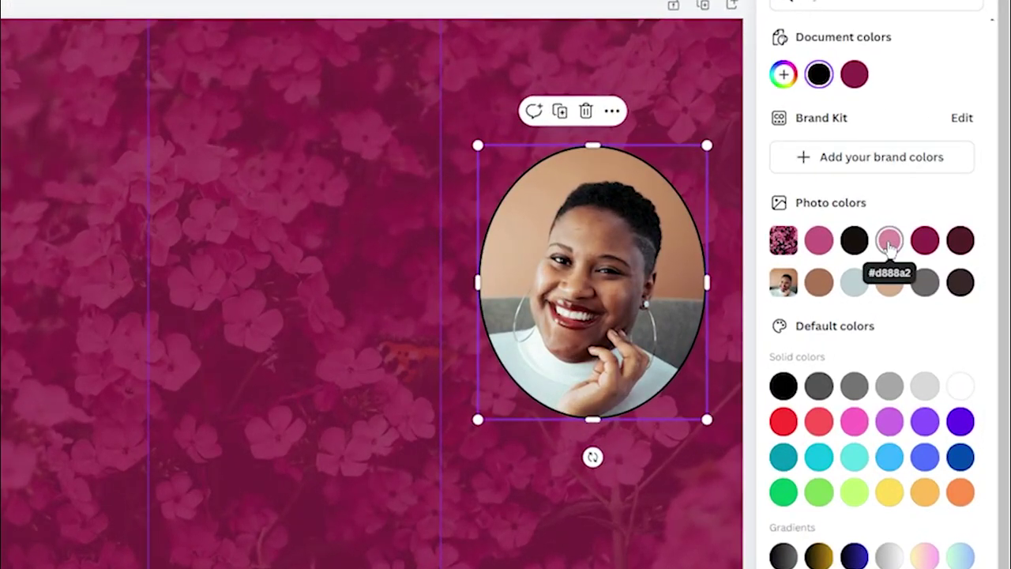
{"action": "left_click", "coordinate": [1010, 343]}
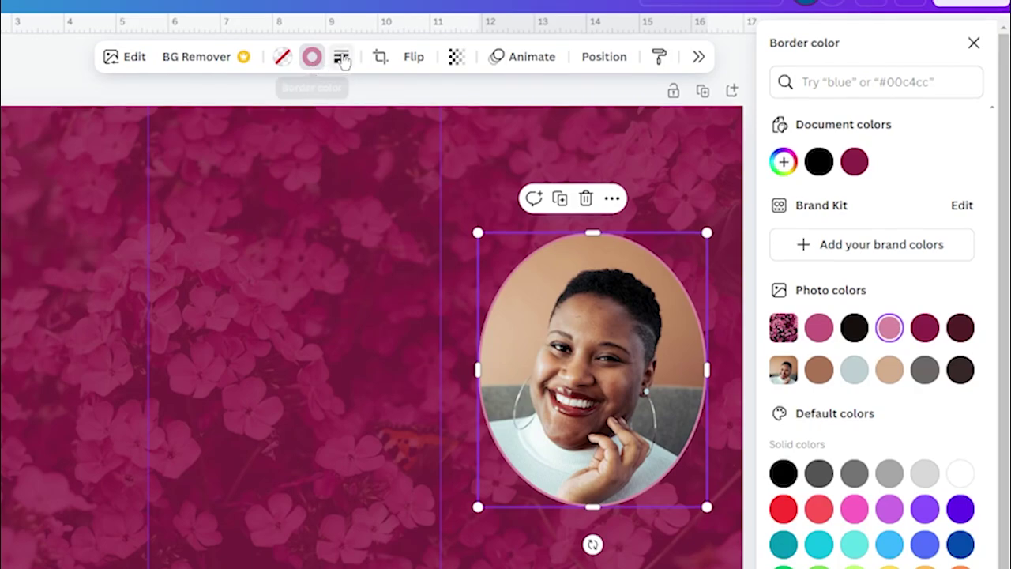
{"action": "left_click", "coordinate": [342, 57]}
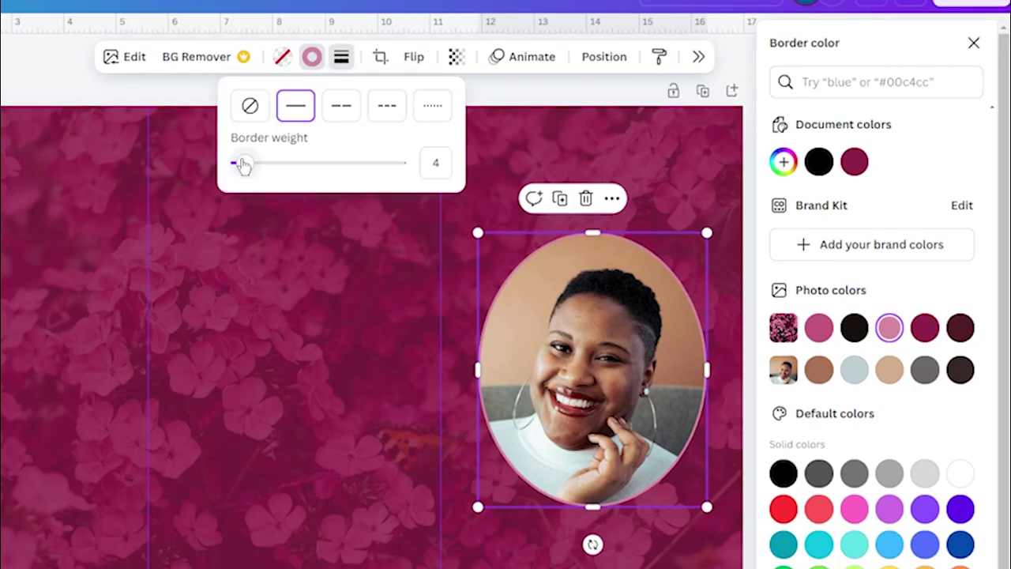
{"action": "left_click_drag", "start_coordinate": [243, 163], "coordinate": [252, 163]}
{"action": "left_click", "coordinate": [277, 338]}
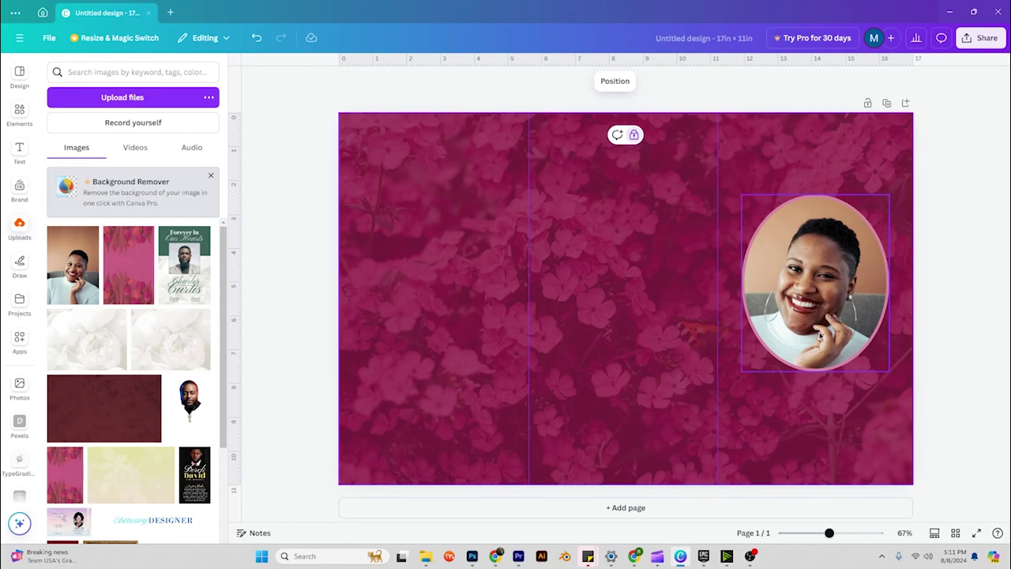
{"action": "left_click", "coordinate": [932, 279]}
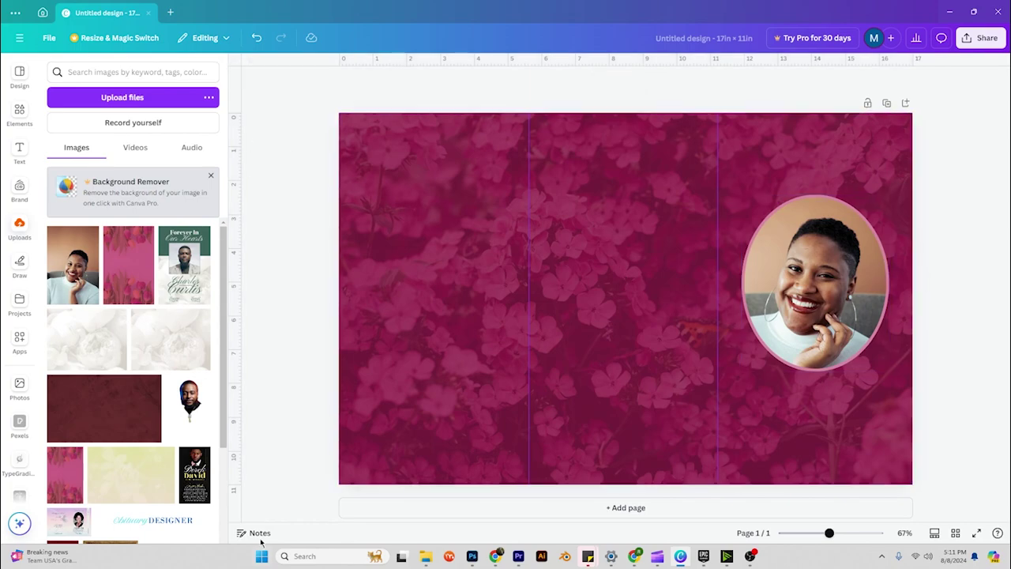
Add a heading text box, shrink it, and place it below the oval portrait.
{"action": "left_click", "coordinate": [19, 151]}
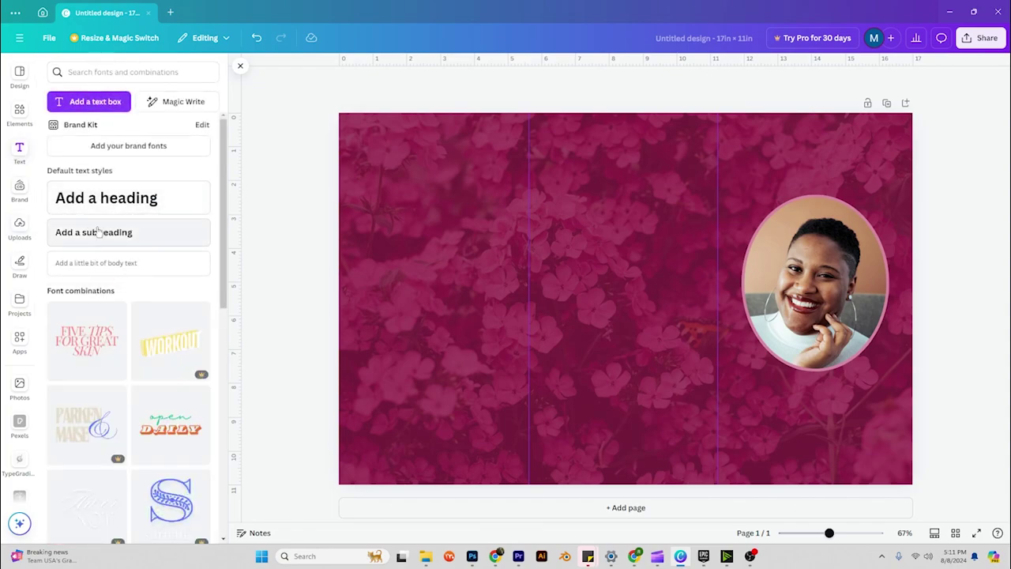
{"action": "left_click", "coordinate": [91, 200]}
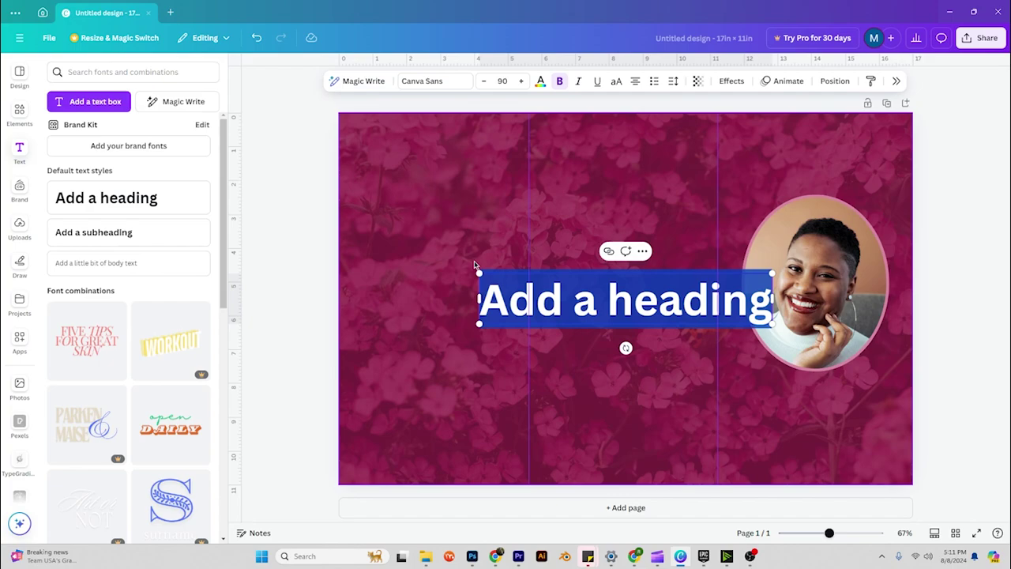
{"action": "left_click_drag", "start_coordinate": [479, 270], "coordinate": [626, 299]}
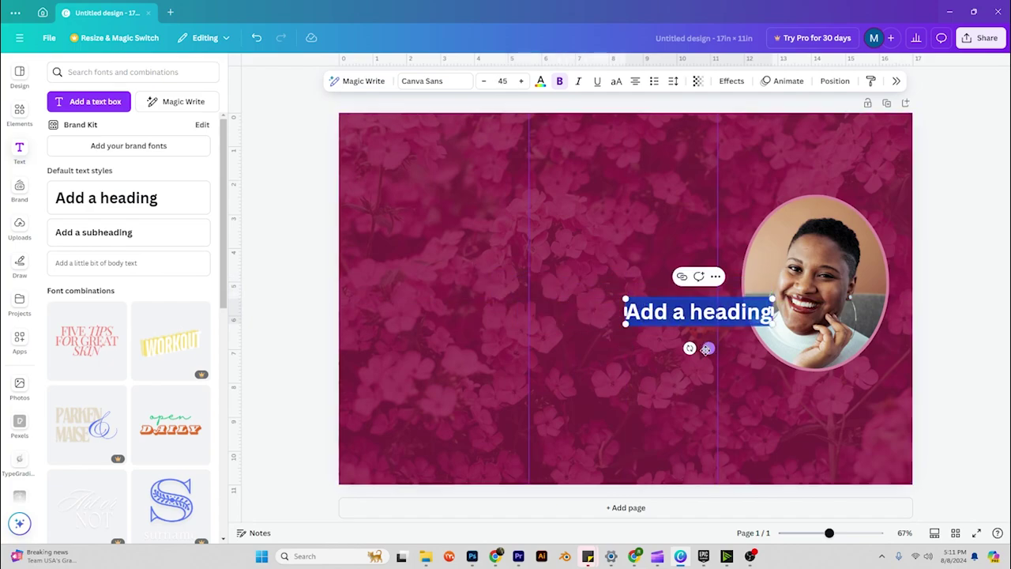
{"action": "left_click_drag", "start_coordinate": [709, 348], "coordinate": [826, 419]}
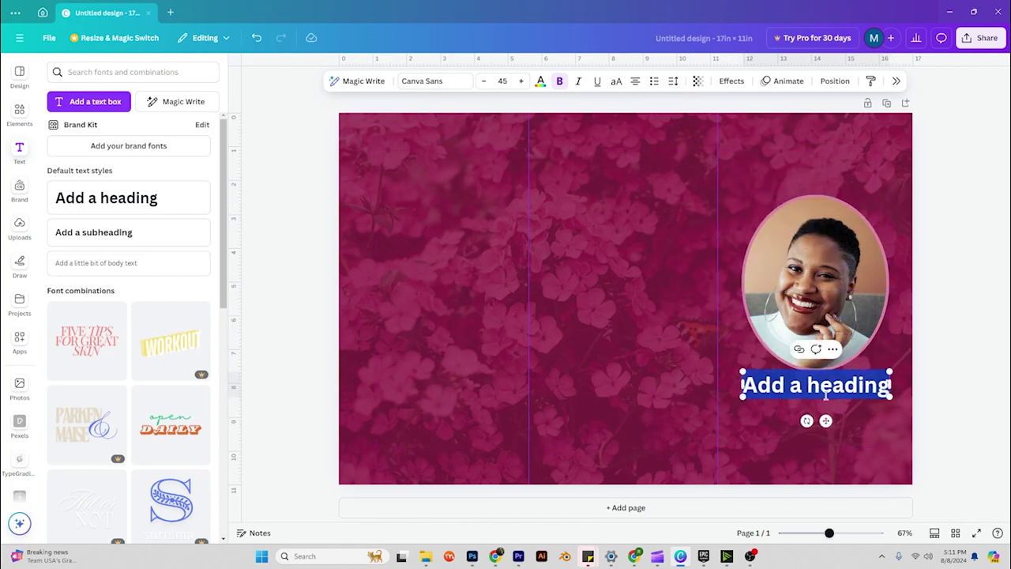
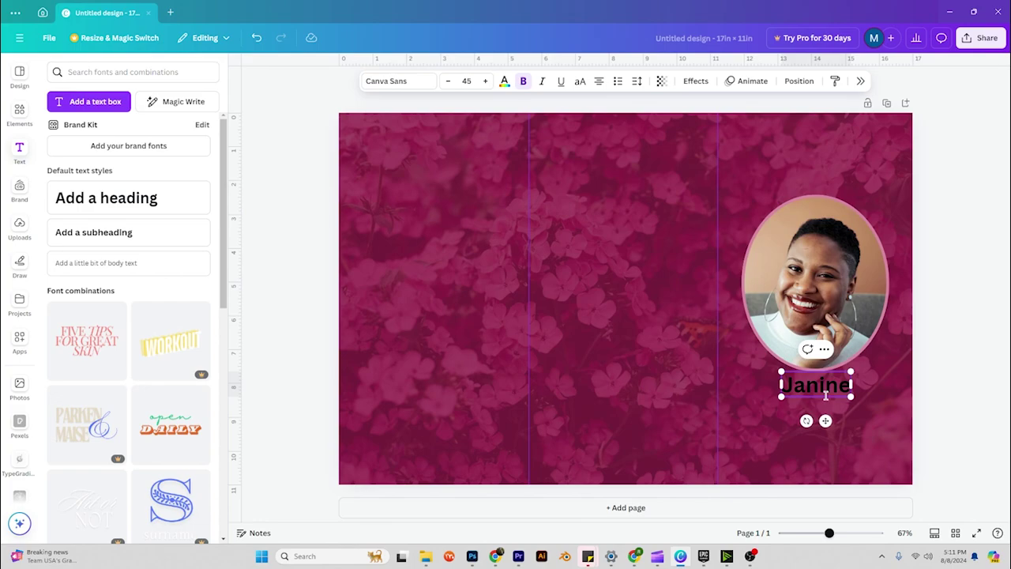
Type the woman's first name into the heading and enlarge it to size 63.
{"action": "double_click", "coordinate": [826, 395]}
{"action": "left_click", "coordinate": [522, 81]}
{"action": "left_click", "coordinate": [521, 81]}
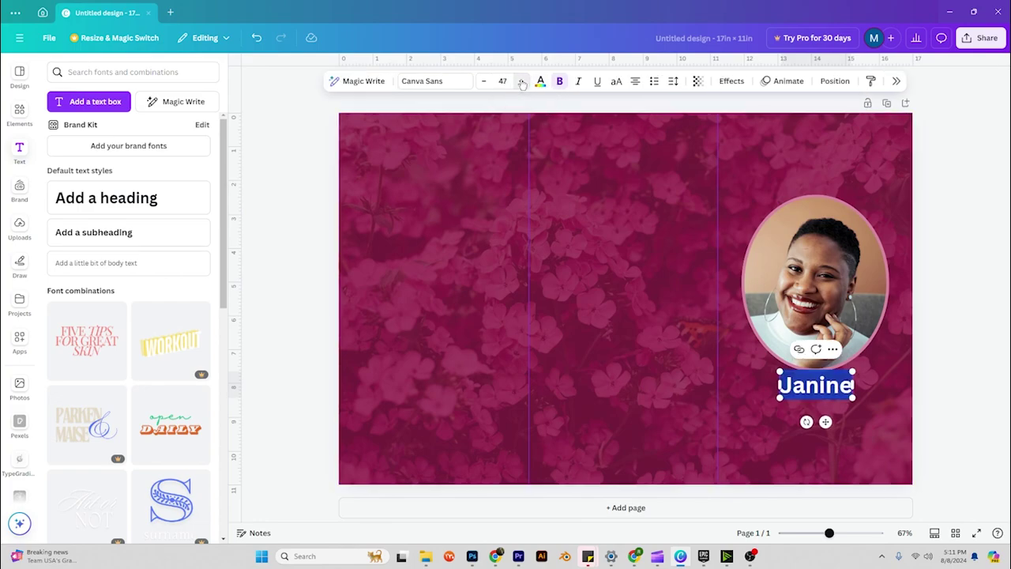
{"action": "left_click", "coordinate": [522, 81]}
{"action": "left_click", "coordinate": [522, 80]}
{"action": "left_click", "coordinate": [521, 80]}
{"action": "left_click", "coordinate": [521, 81]}
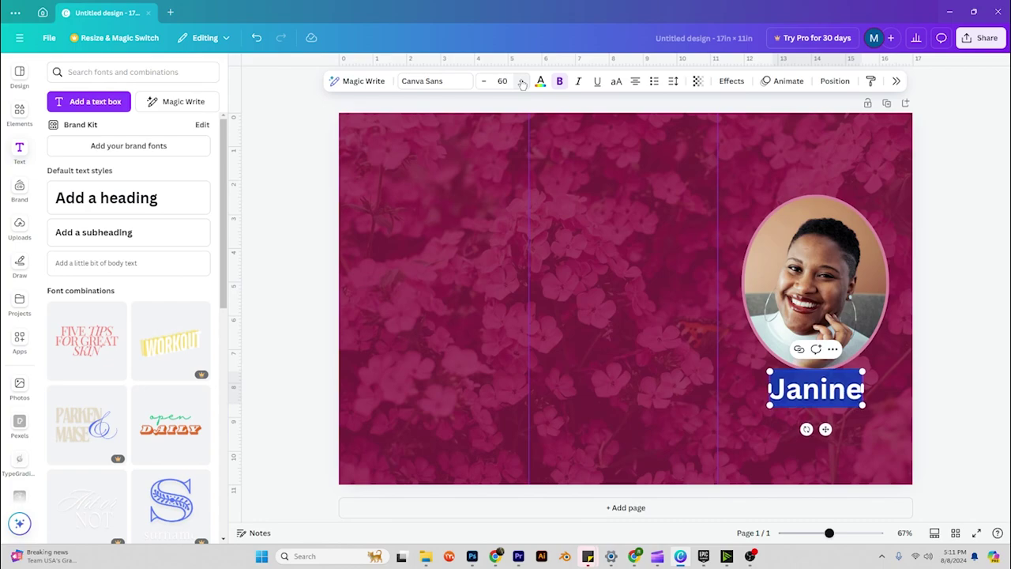
{"action": "left_click", "coordinate": [521, 81]}
{"action": "left_click", "coordinate": [521, 80]}
{"action": "left_click", "coordinate": [521, 80]}
{"action": "left_click", "coordinate": [427, 81]}
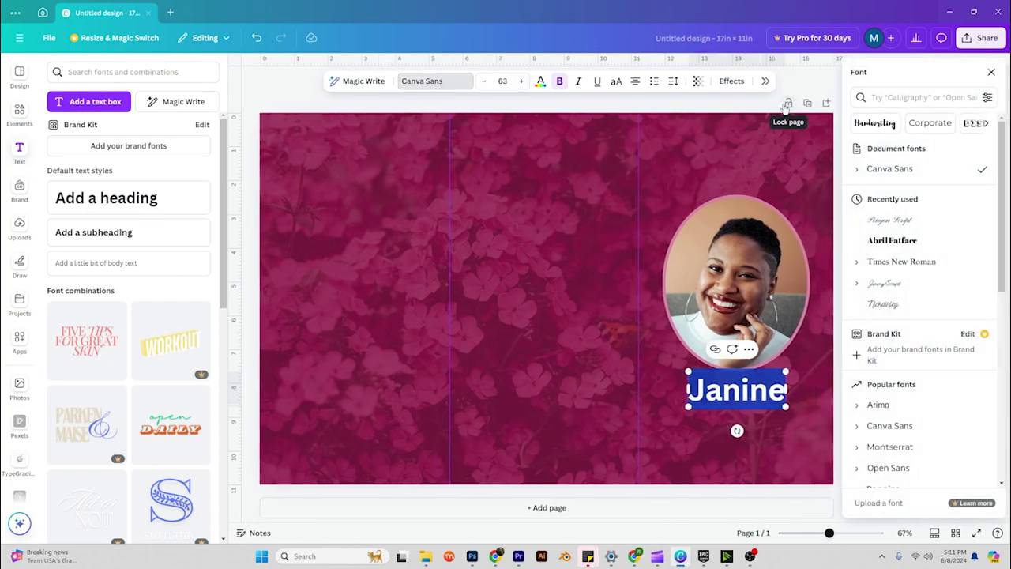
Search the fonts for 'calligraphy' and filter the results to Free fonts only.
{"action": "scroll", "coordinate": [932, 308], "scroll_direction": "down", "scroll_amount": 3}
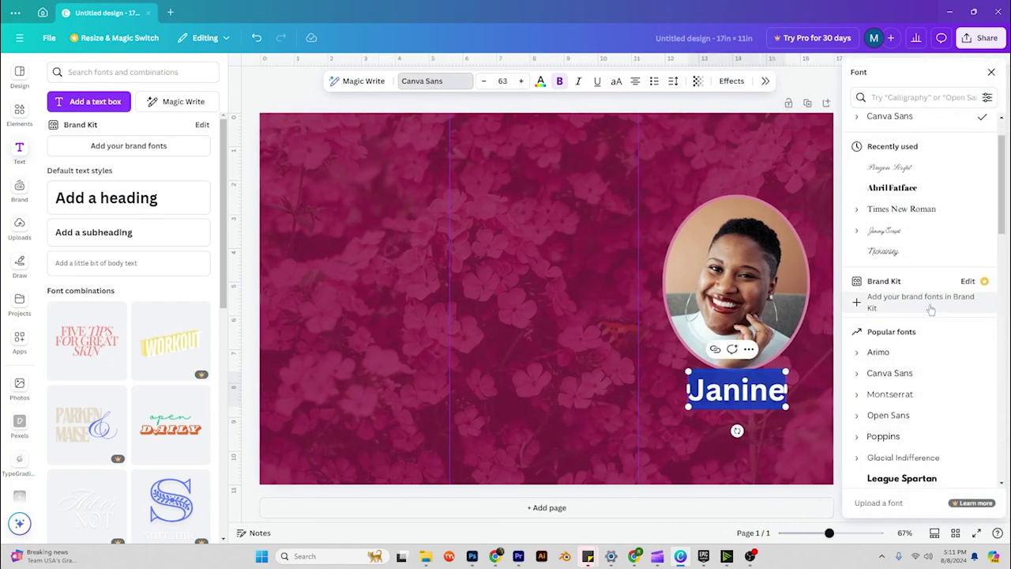
{"action": "scroll", "coordinate": [932, 308], "scroll_direction": "down", "scroll_amount": 2}
{"action": "scroll", "coordinate": [932, 300], "scroll_direction": "up", "scroll_amount": 5}
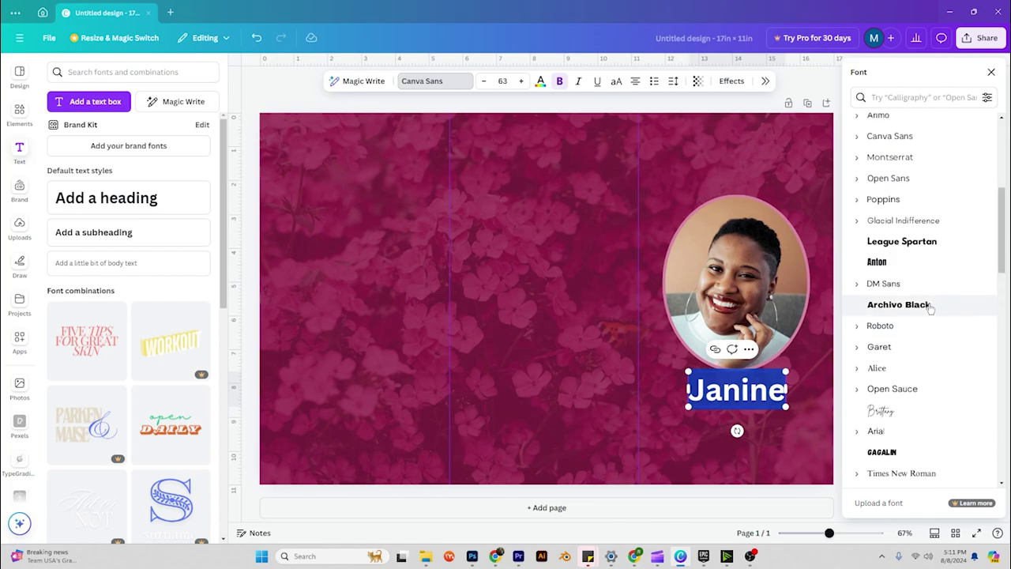
{"action": "left_click", "coordinate": [950, 97]}
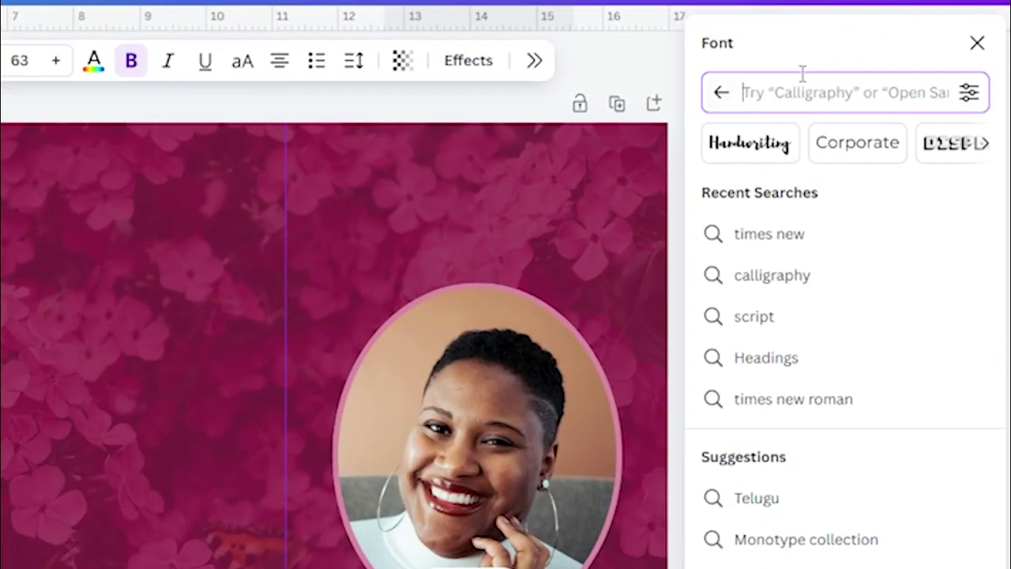
{"action": "type", "text": "calligrap"}
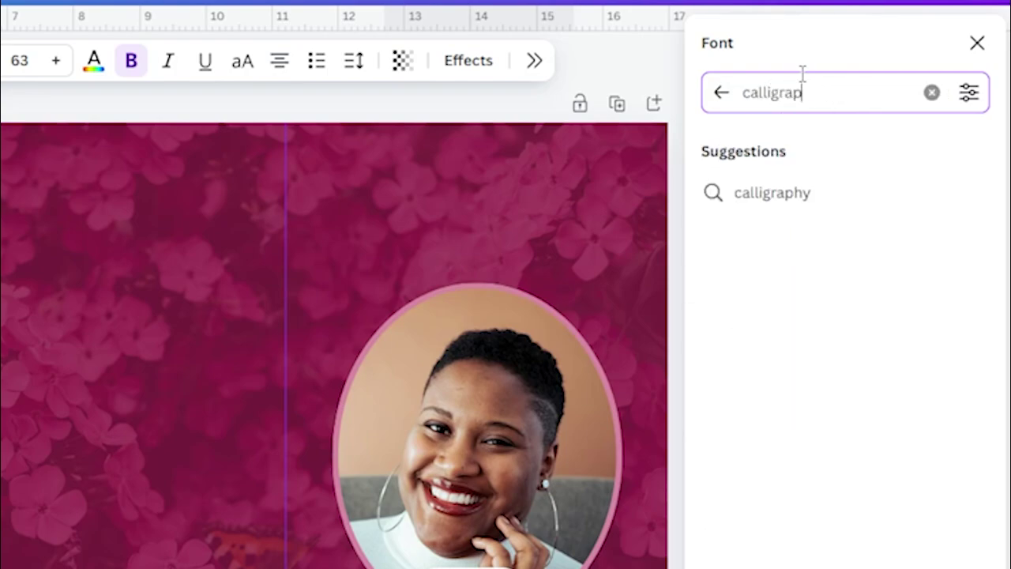
{"action": "type", "text": "hy"}
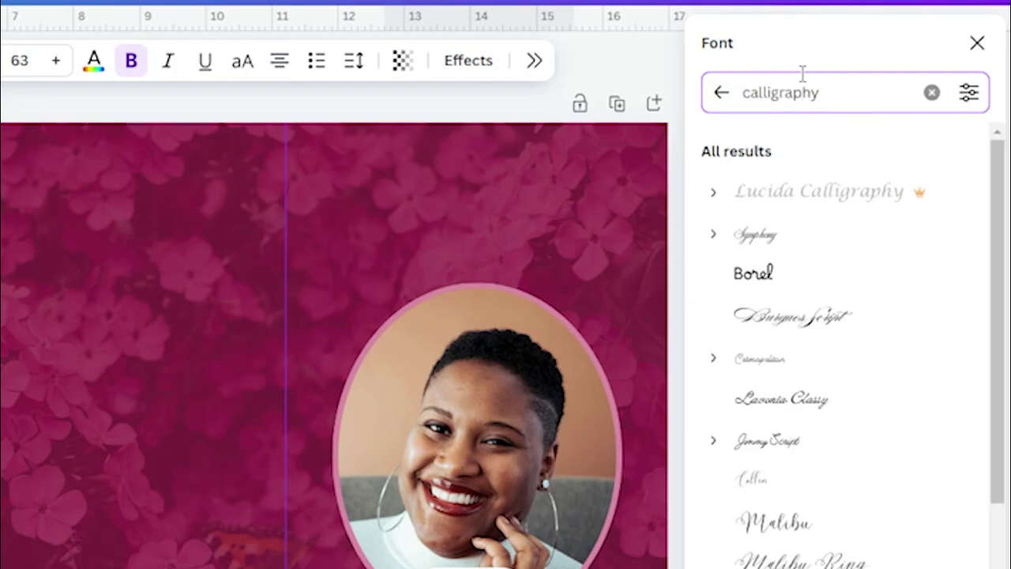
{"action": "left_click", "coordinate": [968, 92]}
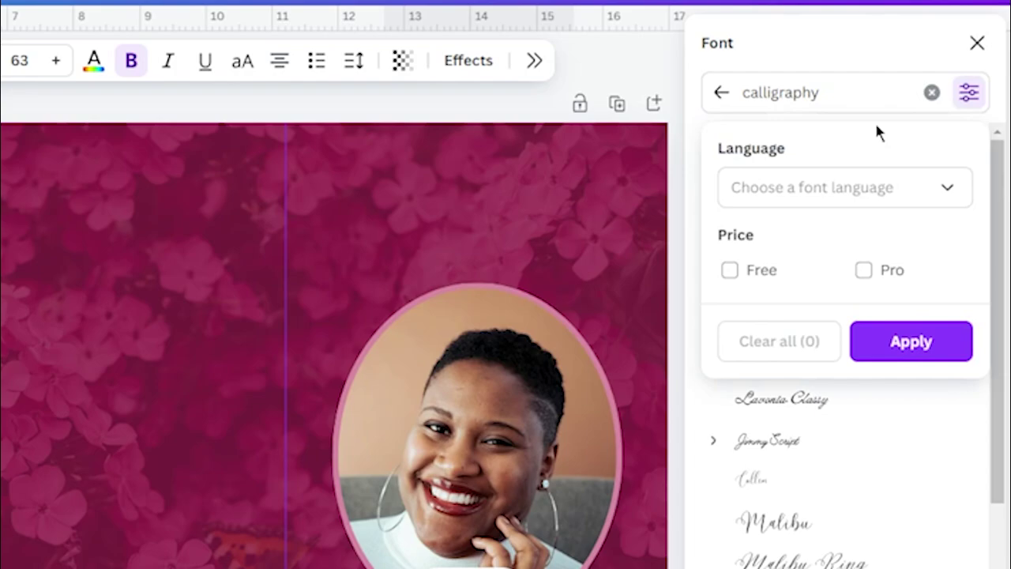
{"action": "left_click", "coordinate": [730, 271]}
{"action": "left_click", "coordinate": [922, 347]}
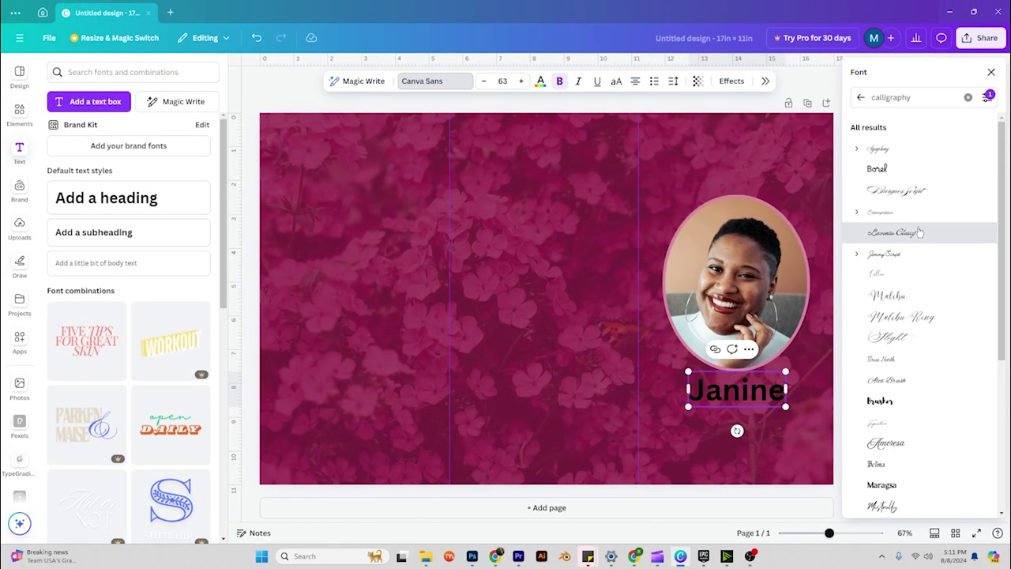
{"action": "left_click", "coordinate": [857, 307]}
{"action": "left_click", "coordinate": [913, 254]}
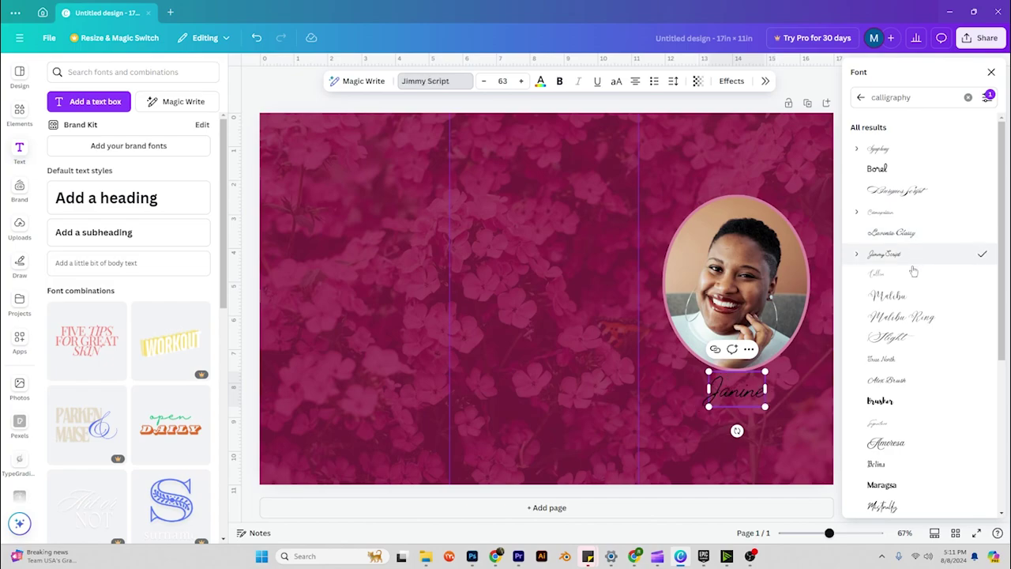
{"action": "left_click", "coordinate": [913, 273]}
{"action": "left_click", "coordinate": [913, 237]}
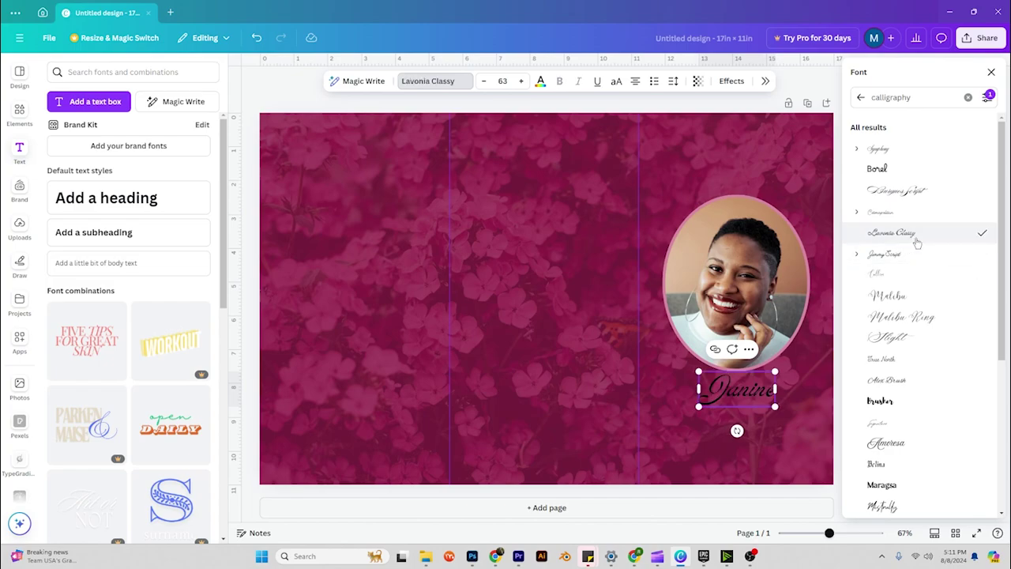
{"action": "left_click_drag", "start_coordinate": [774, 406], "coordinate": [816, 425]}
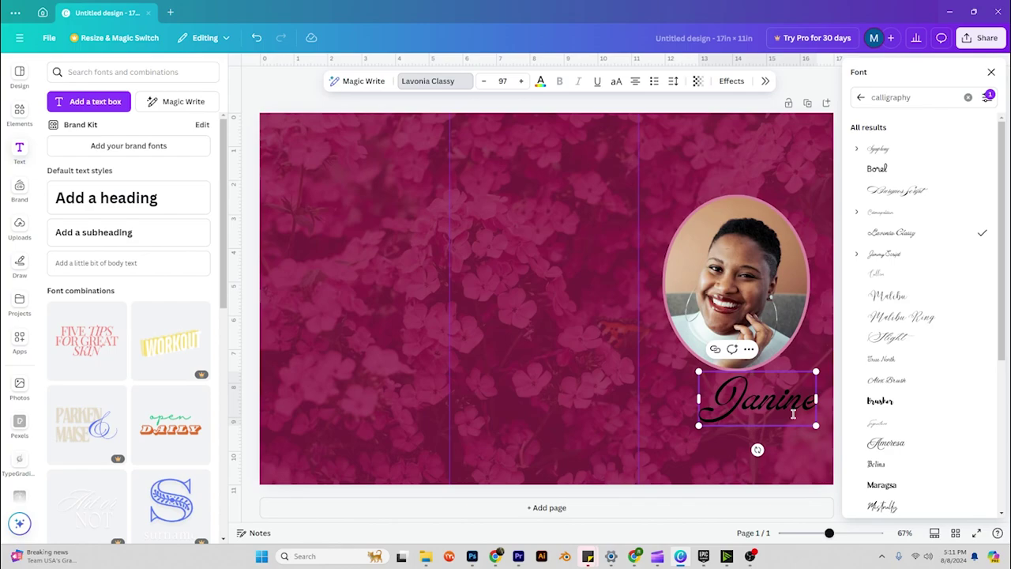
{"action": "left_click", "coordinate": [763, 405]}
{"action": "left_click", "coordinate": [764, 356]}
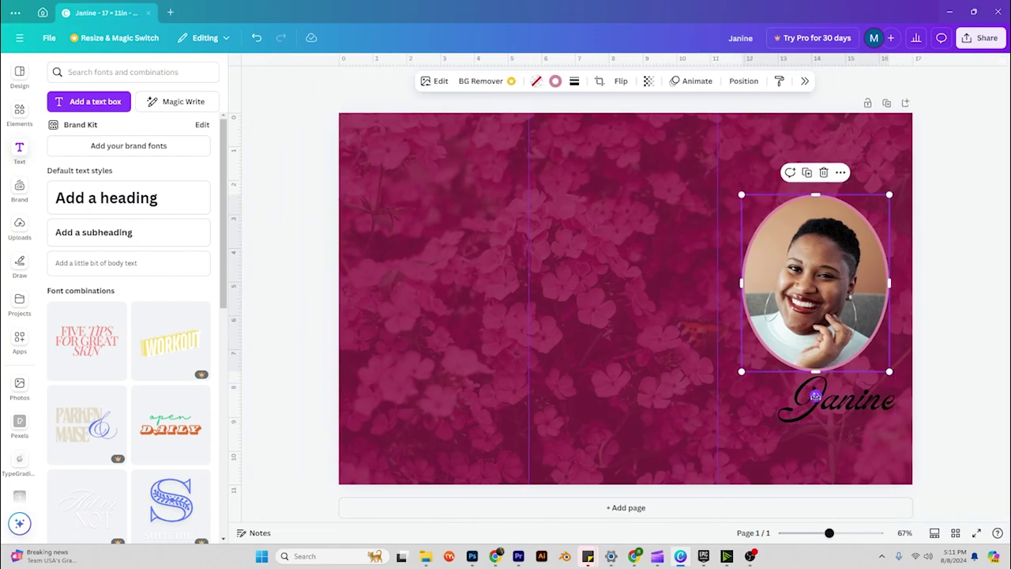
{"action": "left_click", "coordinate": [859, 400]}
{"action": "left_click_drag", "start_coordinate": [859, 400], "coordinate": [827, 392]}
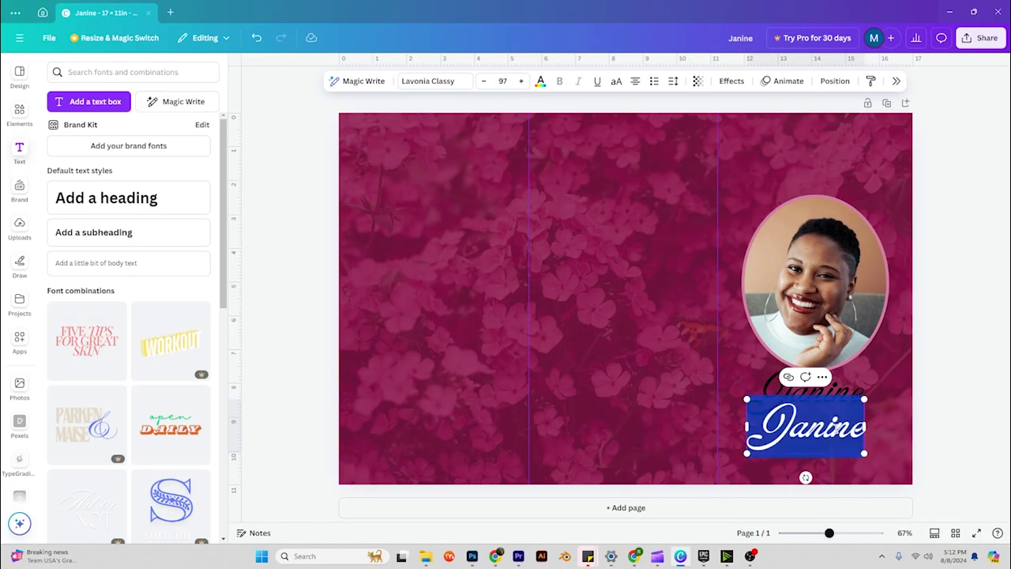
{"action": "double_click", "coordinate": [837, 432]}
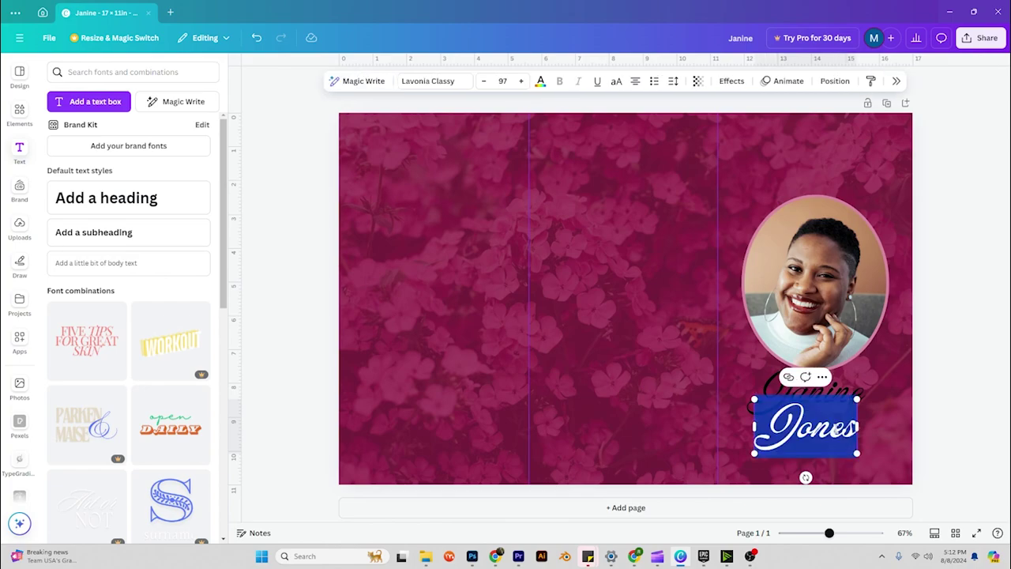
{"action": "left_click", "coordinate": [442, 81]}
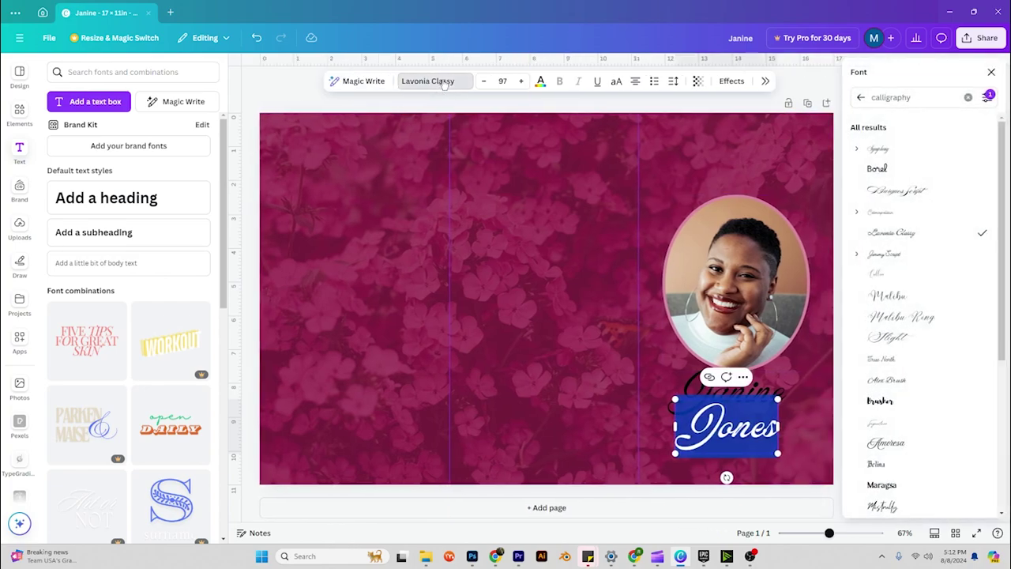
{"action": "scroll", "coordinate": [889, 401], "scroll_direction": "down", "scroll_amount": 2}
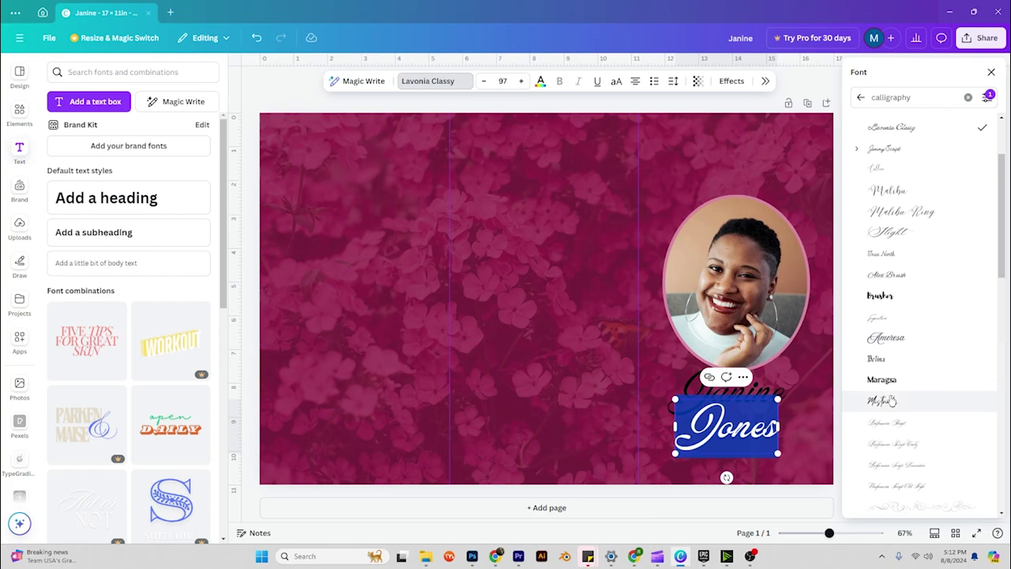
{"action": "left_click", "coordinate": [899, 380]}
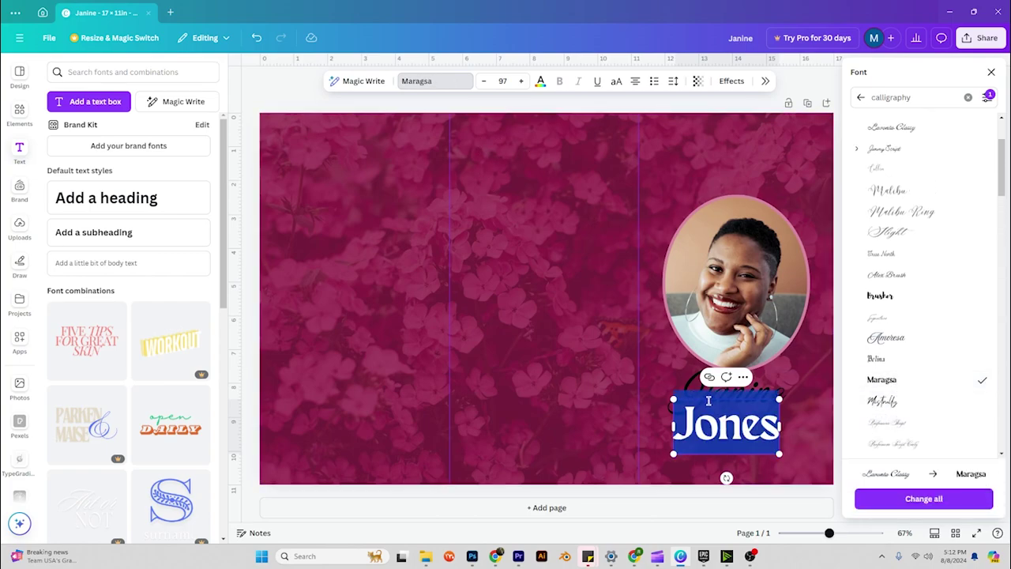
{"action": "left_click_drag", "start_coordinate": [672, 398], "coordinate": [686, 405]}
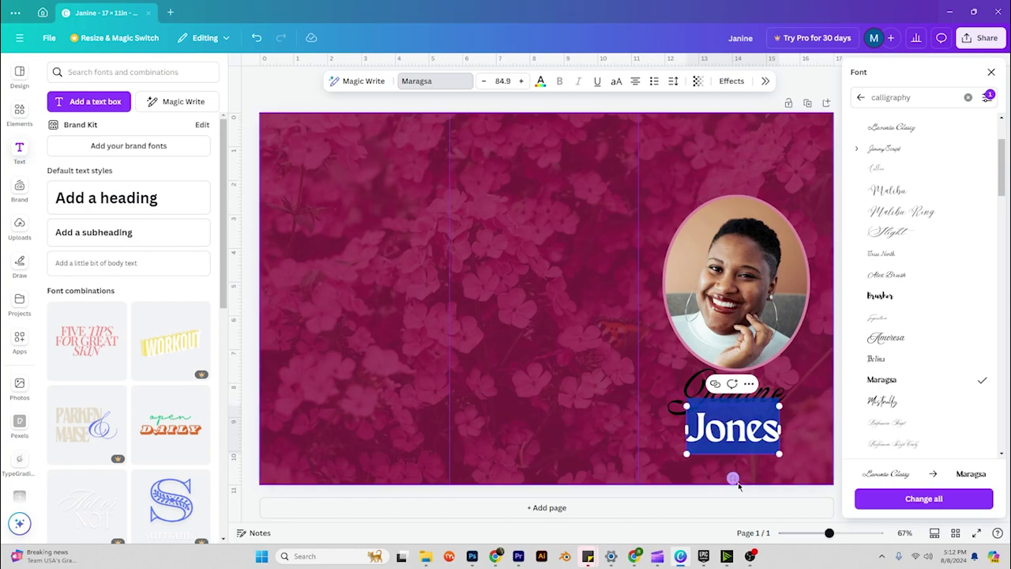
{"action": "key", "text": "Escape"}
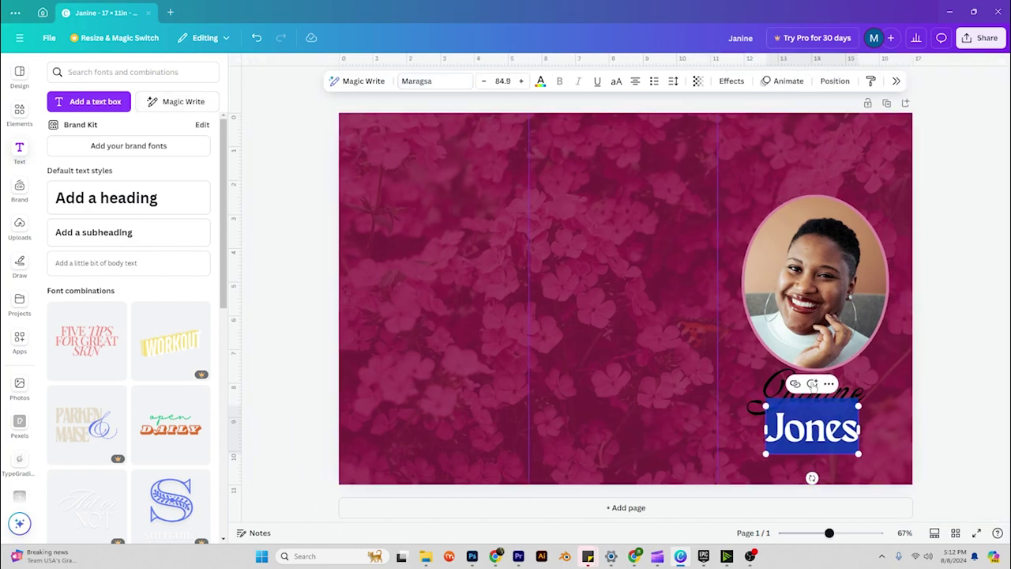
{"action": "left_click", "coordinate": [899, 400]}
{"action": "left_click_drag", "start_coordinate": [840, 440], "coordinate": [837, 426]}
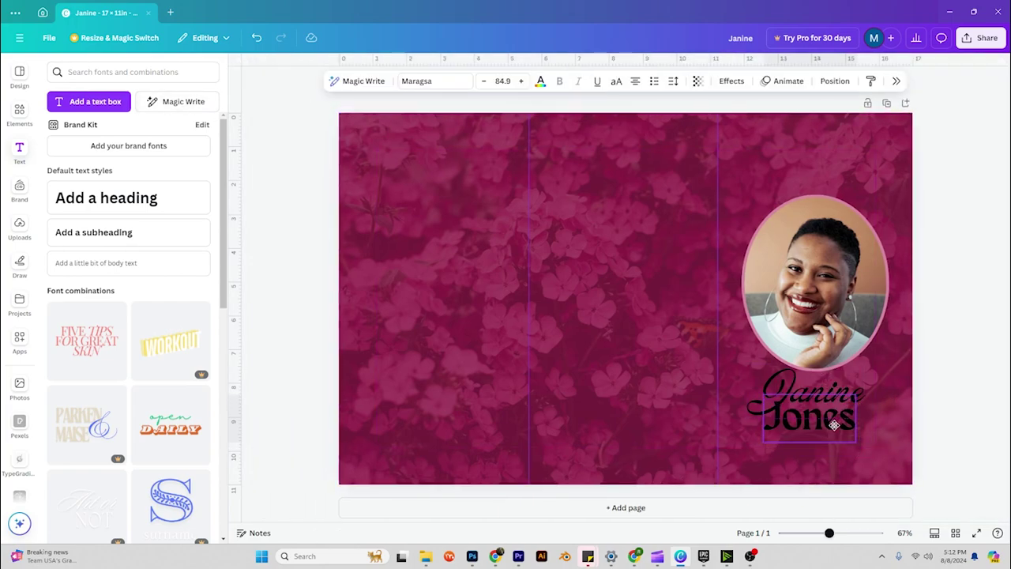
{"action": "key", "text": "Escape"}
{"action": "left_click_drag", "start_coordinate": [895, 392], "coordinate": [789, 442]}
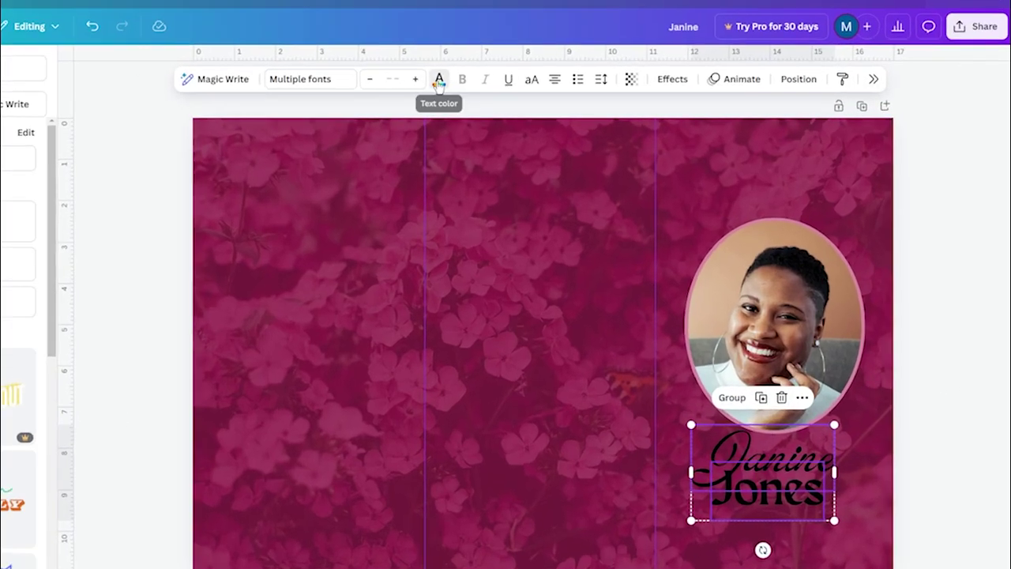
{"action": "left_click", "coordinate": [540, 80]}
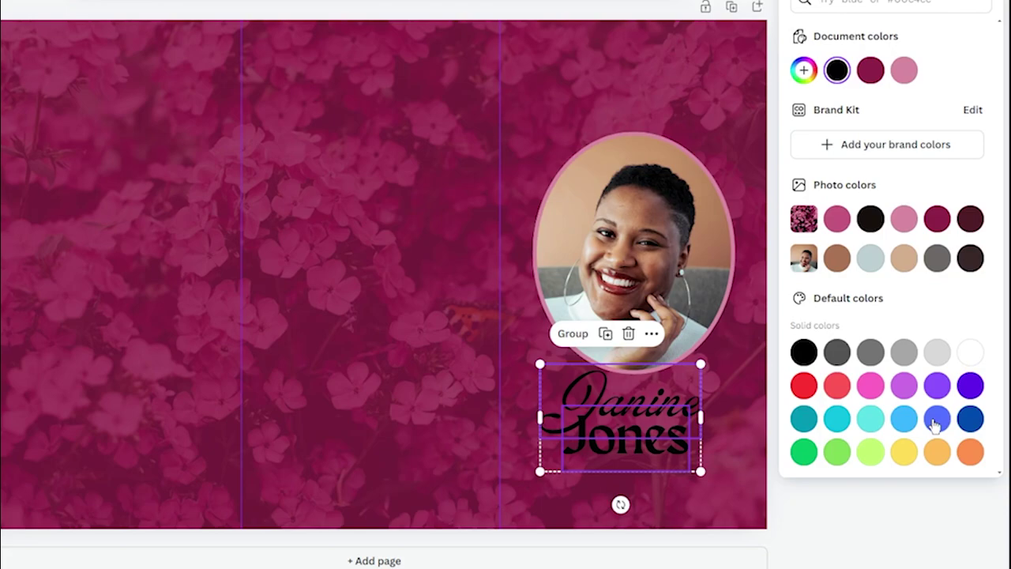
{"action": "left_click", "coordinate": [903, 451]}
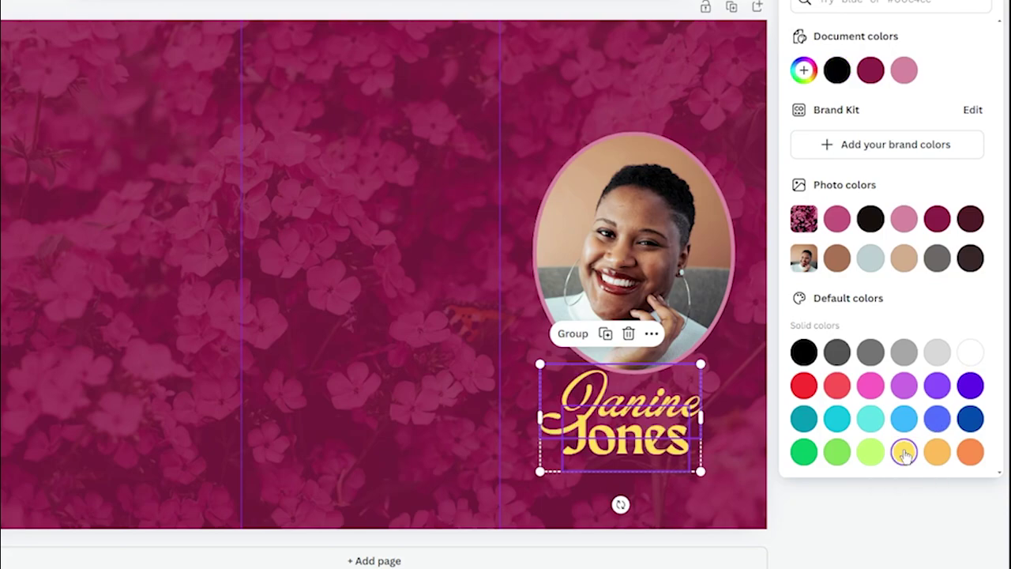
{"action": "key", "text": "Escape"}
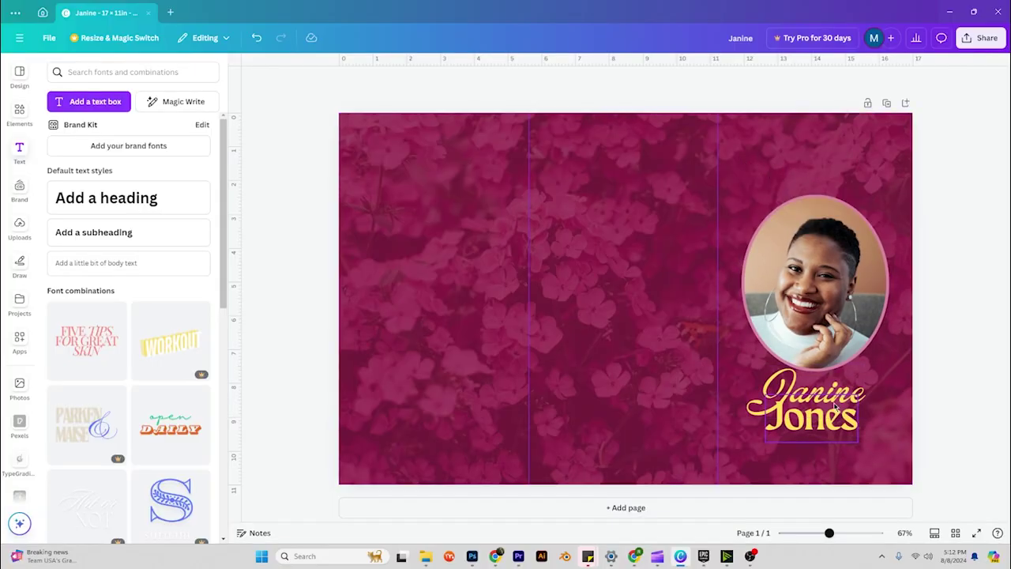
Duplicate the name heading above the oval photo and start editing the copy.
{"action": "left_click", "coordinate": [832, 382]}
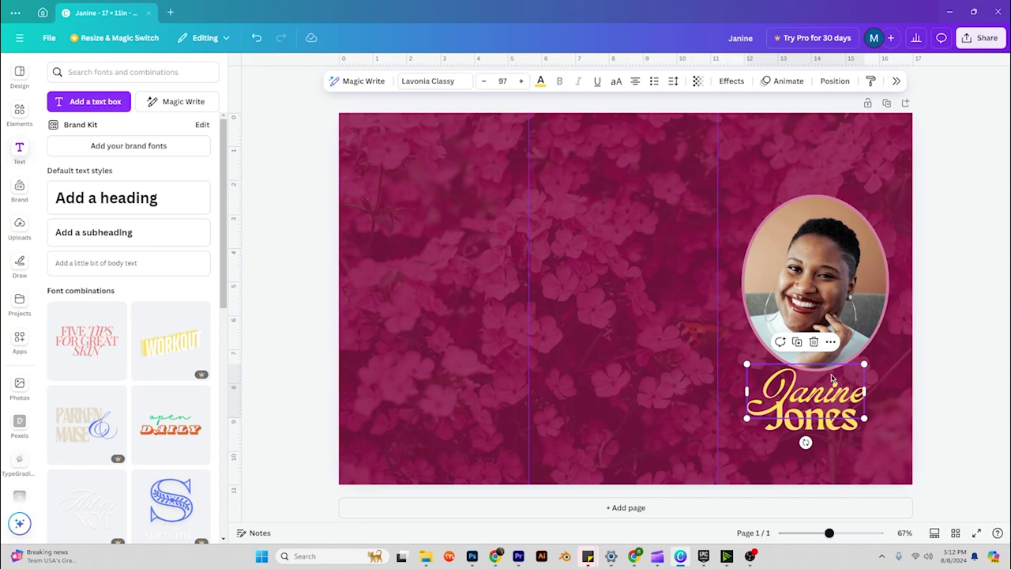
{"action": "left_click", "coordinate": [798, 341]}
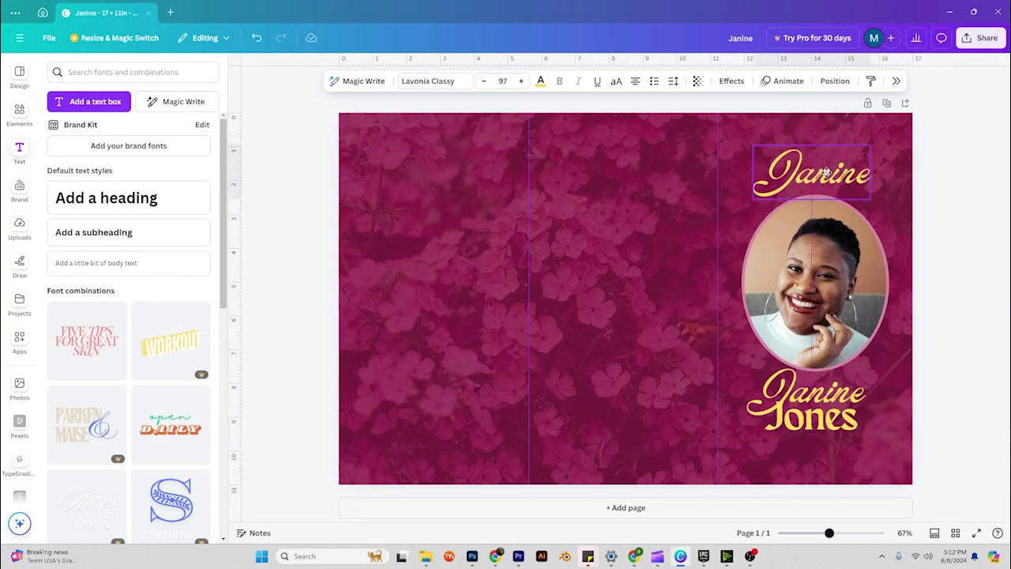
{"action": "double_click", "coordinate": [824, 172]}
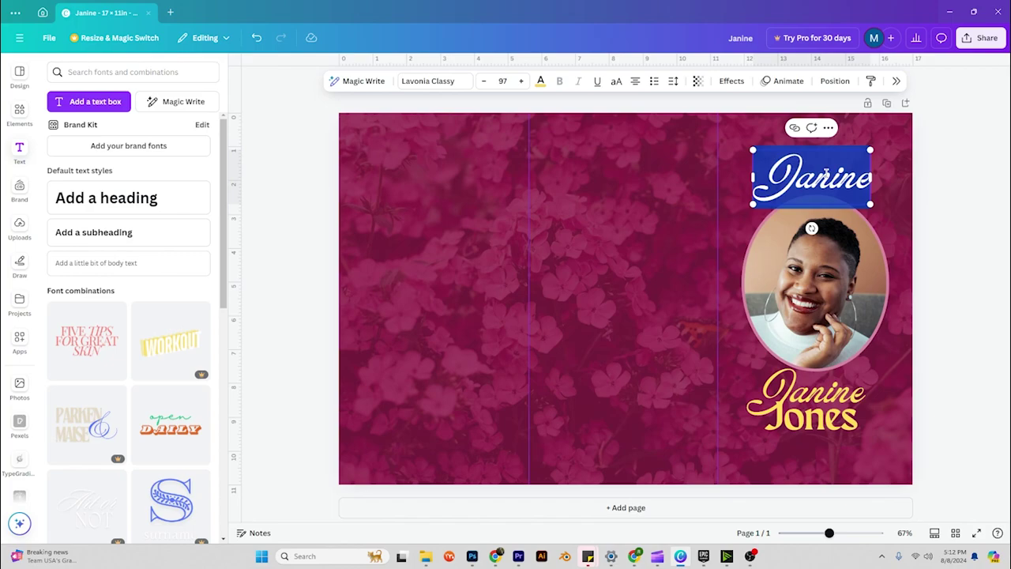
Retype the copy as 'Celebrating The Life Of', shrink it to size 40, and place it above the photo.
{"action": "type", "text": "Cel"}
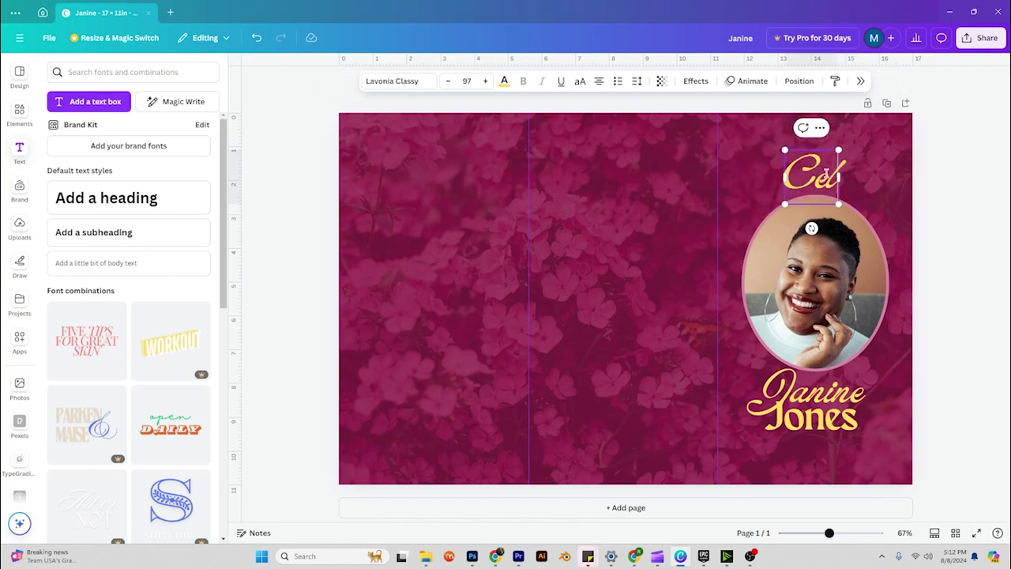
{"action": "type", "text": "ebrating The"}
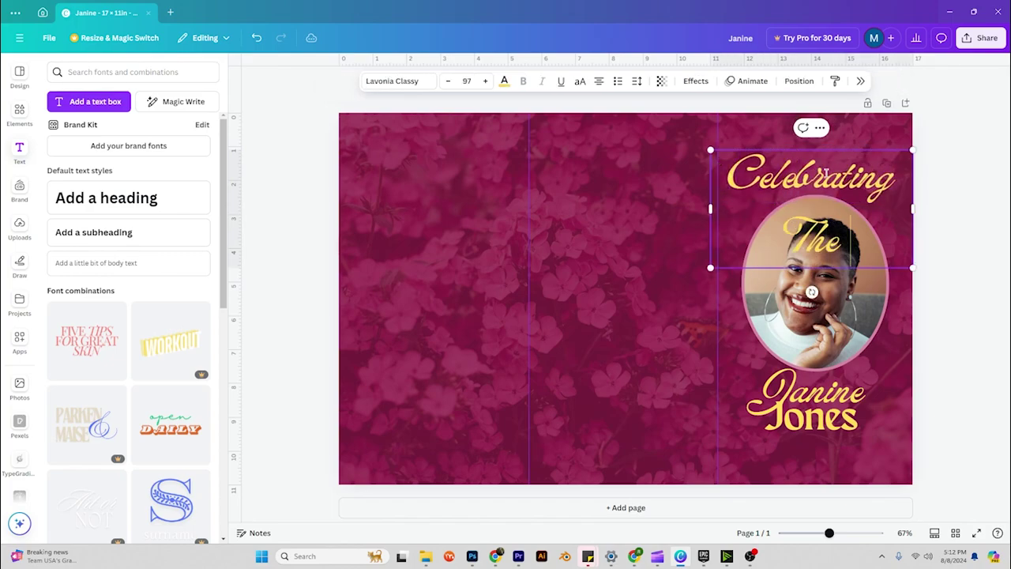
{"action": "type", "text": " Life Of"}
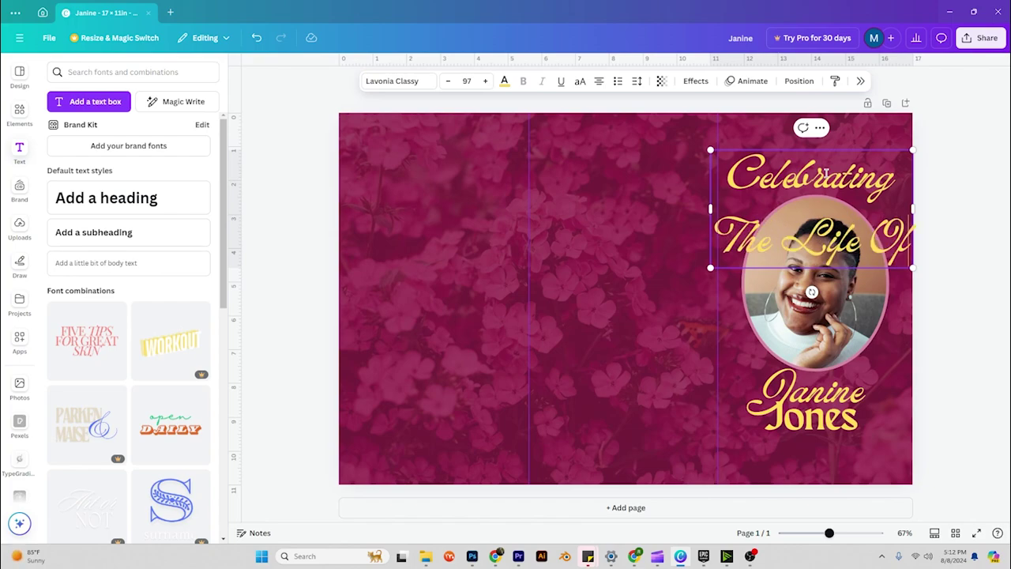
{"action": "key", "text": "ctrl+a"}
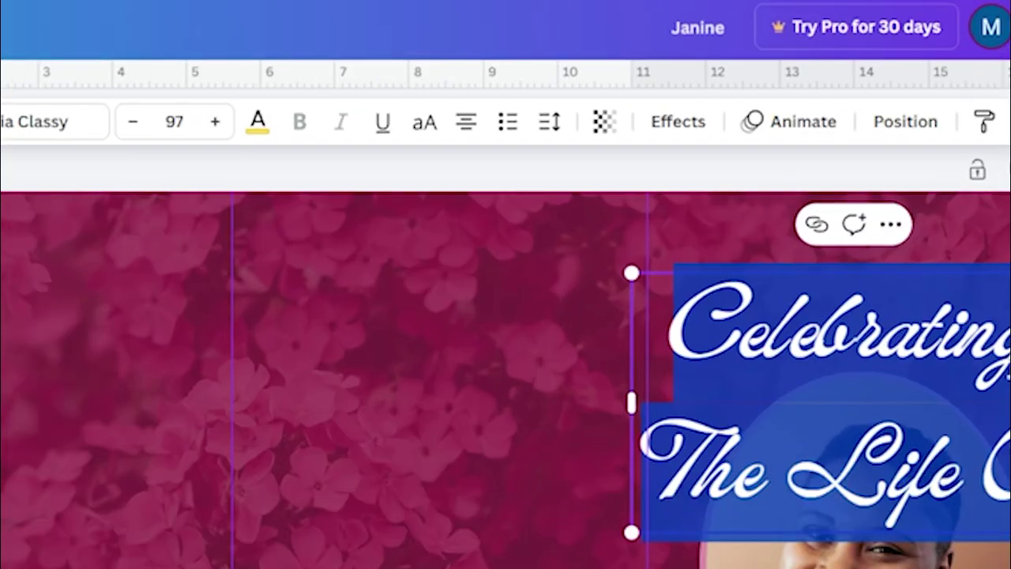
{"action": "left_click_drag", "start_coordinate": [134, 130], "coordinate": [134, 131]}
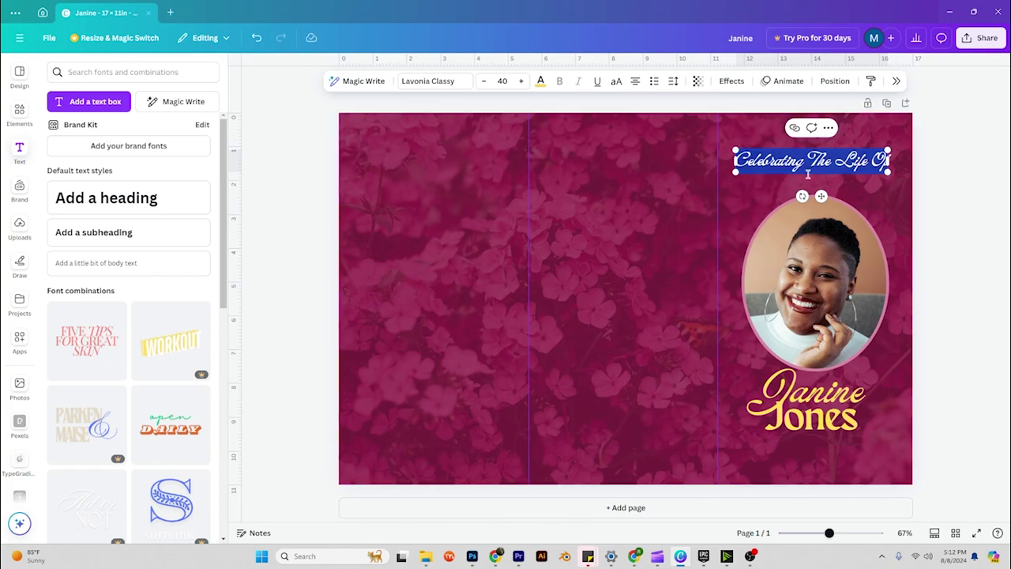
{"action": "left_click_drag", "start_coordinate": [821, 195], "coordinate": [818, 213]}
{"action": "left_click", "coordinate": [981, 173]}
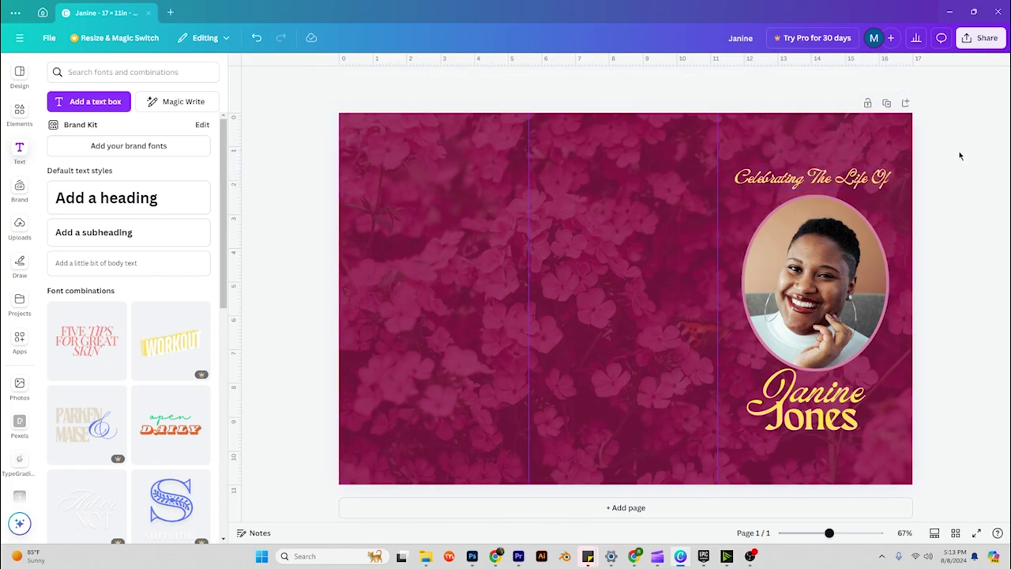
Center-align the title, oval portrait and name, then nudge the stack slightly right.
{"action": "left_click_drag", "start_coordinate": [950, 161], "coordinate": [736, 431]}
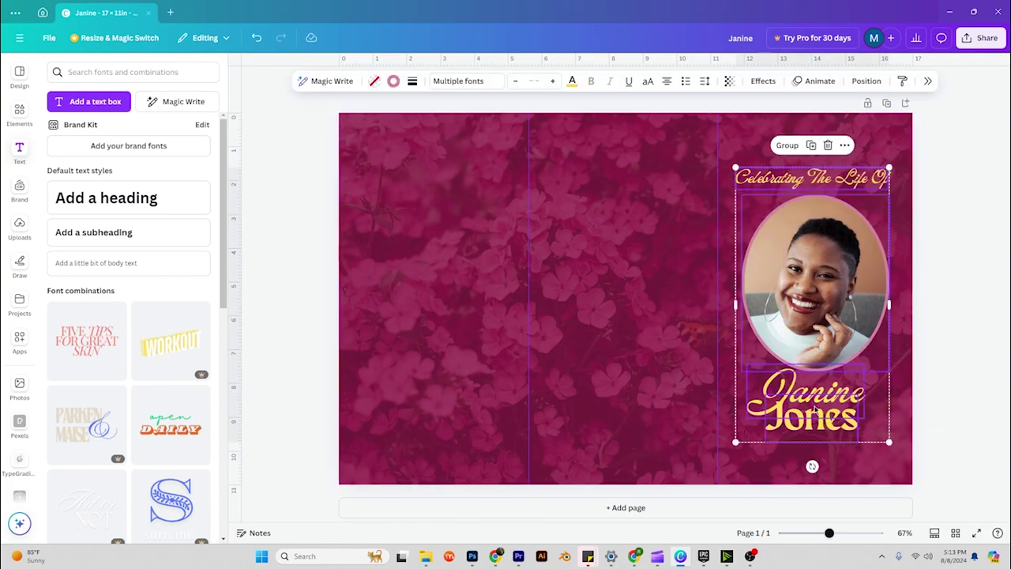
{"action": "right_click", "coordinate": [814, 406]}
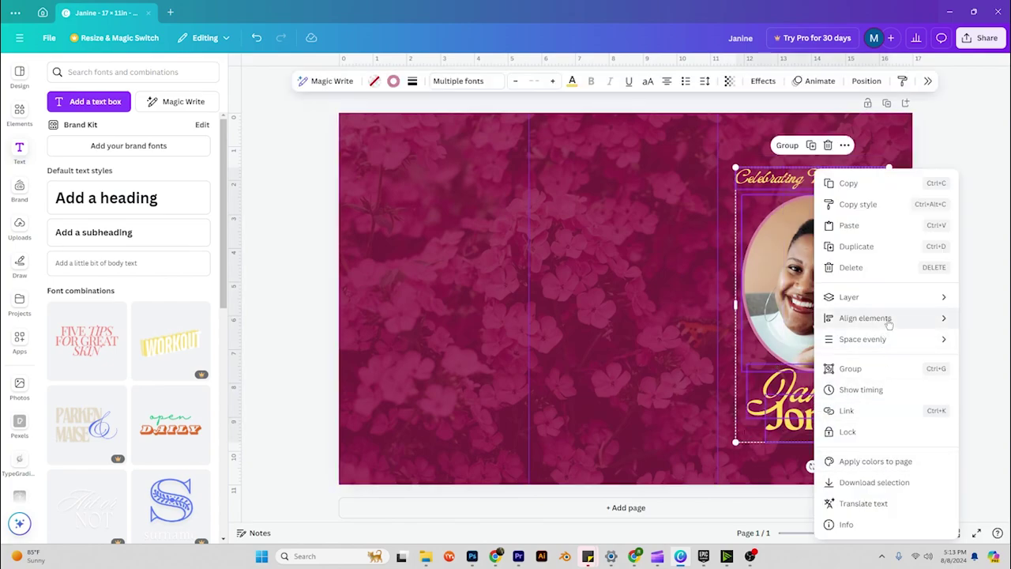
{"action": "mouse_move", "coordinate": [889, 320]}
{"action": "left_click", "coordinate": [717, 158]}
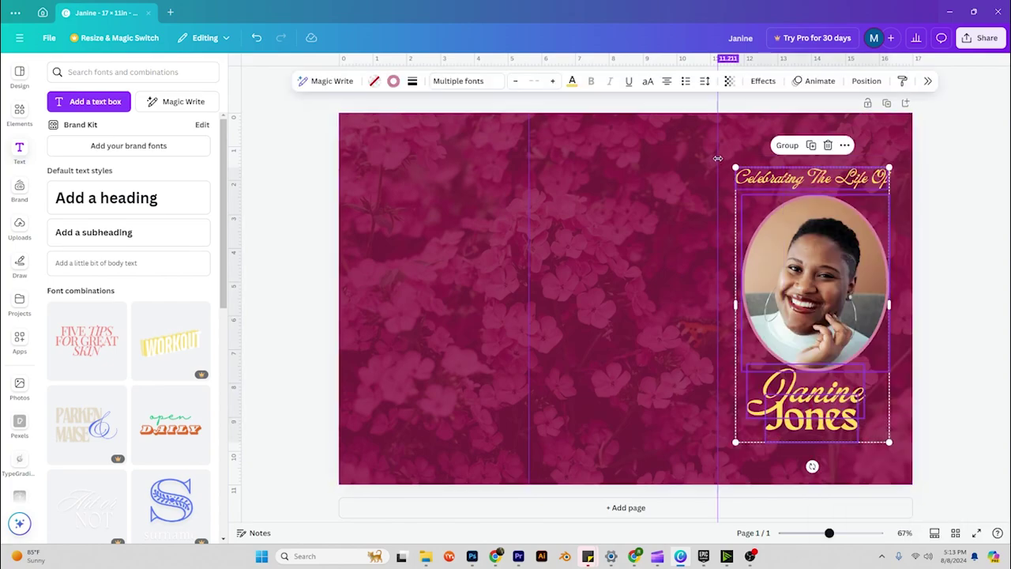
{"action": "right_click", "coordinate": [827, 378]}
{"action": "mouse_move", "coordinate": [860, 318]}
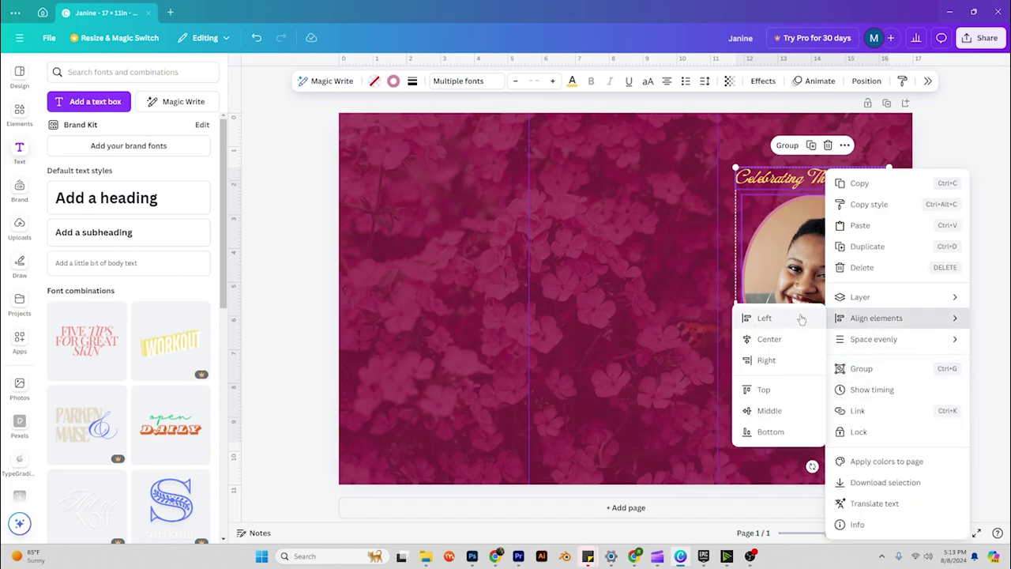
{"action": "left_click", "coordinate": [785, 339]}
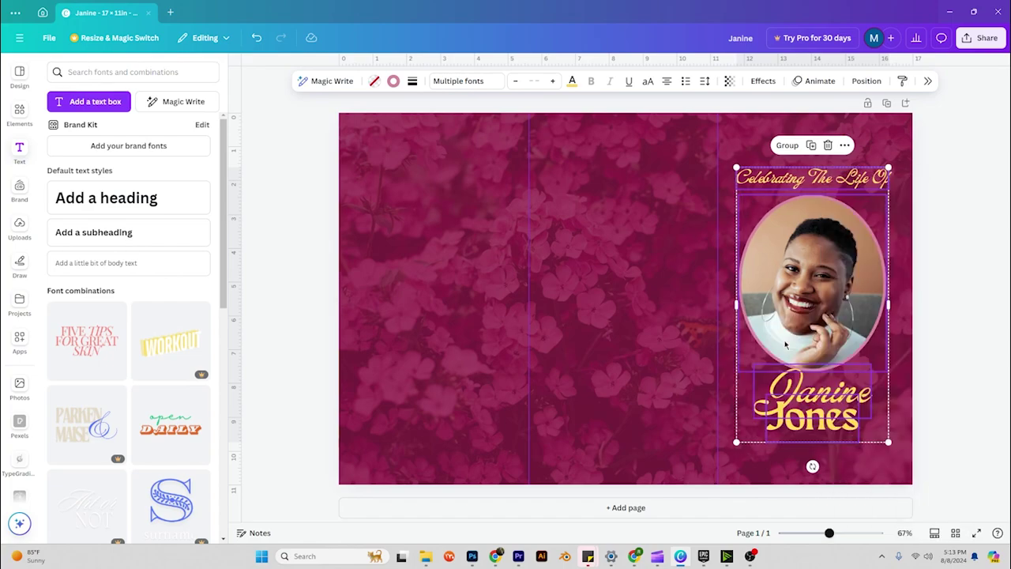
{"action": "left_click", "coordinate": [933, 313]}
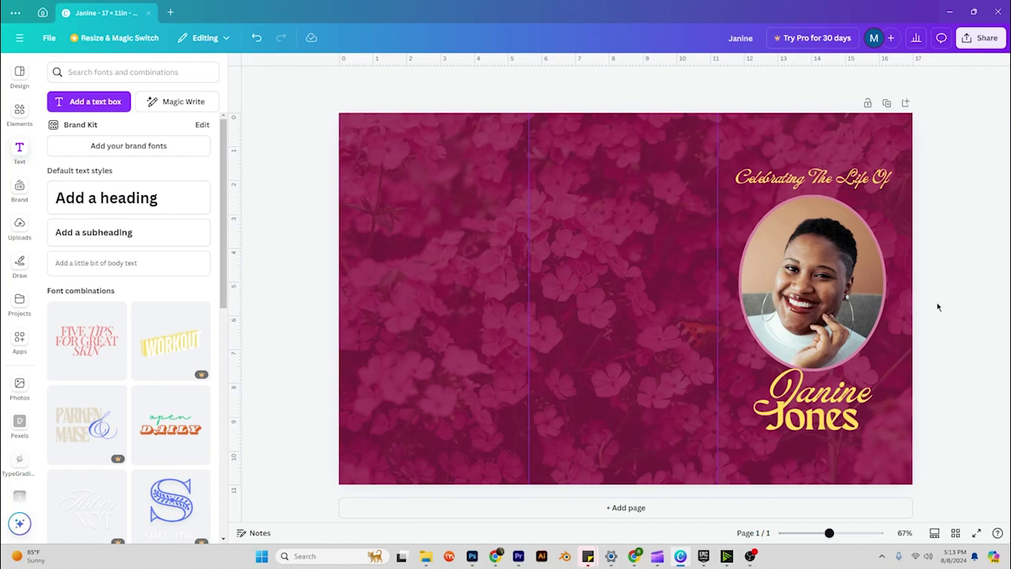
{"action": "left_click_drag", "start_coordinate": [925, 150], "coordinate": [715, 472]}
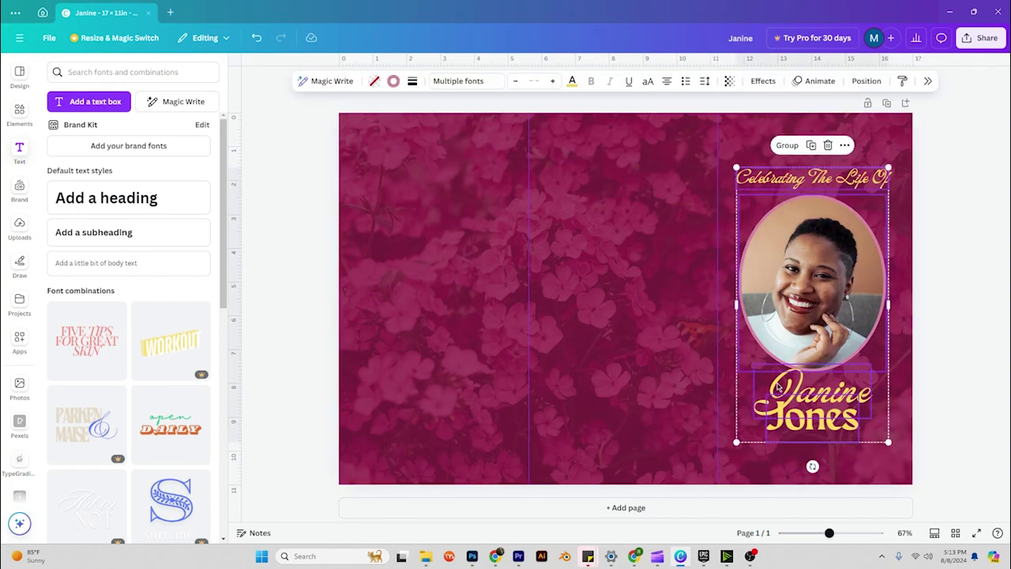
{"action": "left_click_drag", "start_coordinate": [778, 386], "coordinate": [781, 385]}
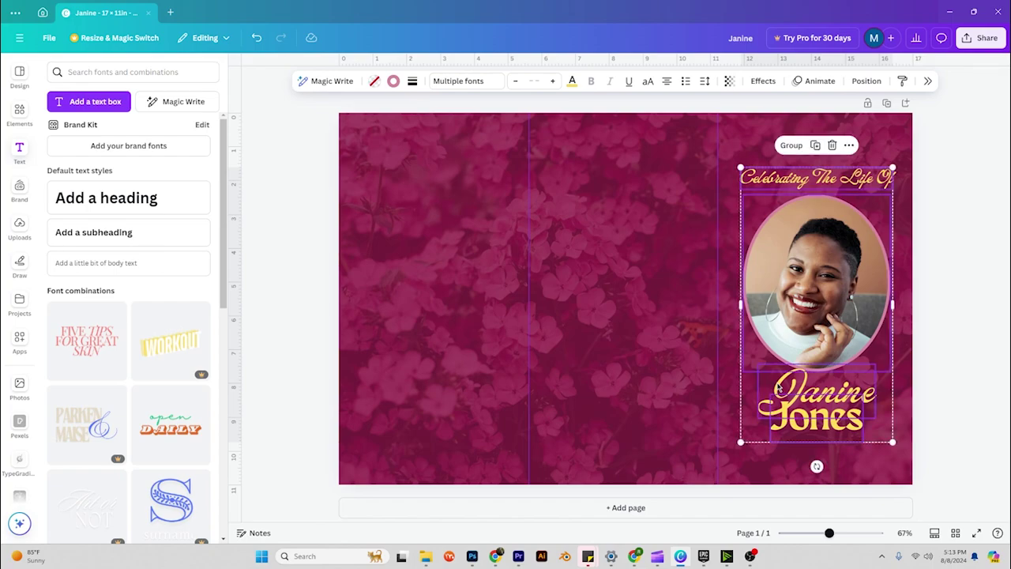
{"action": "left_click", "coordinate": [941, 277]}
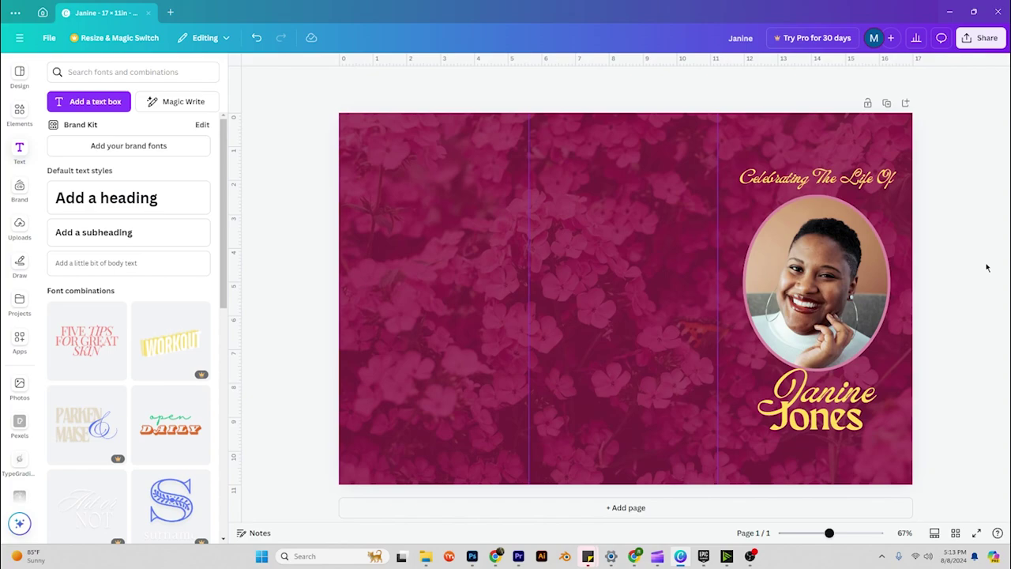
Make the 'Celebrating The Life Of' line white and drag a copy above it.
{"action": "left_click", "coordinate": [863, 183]}
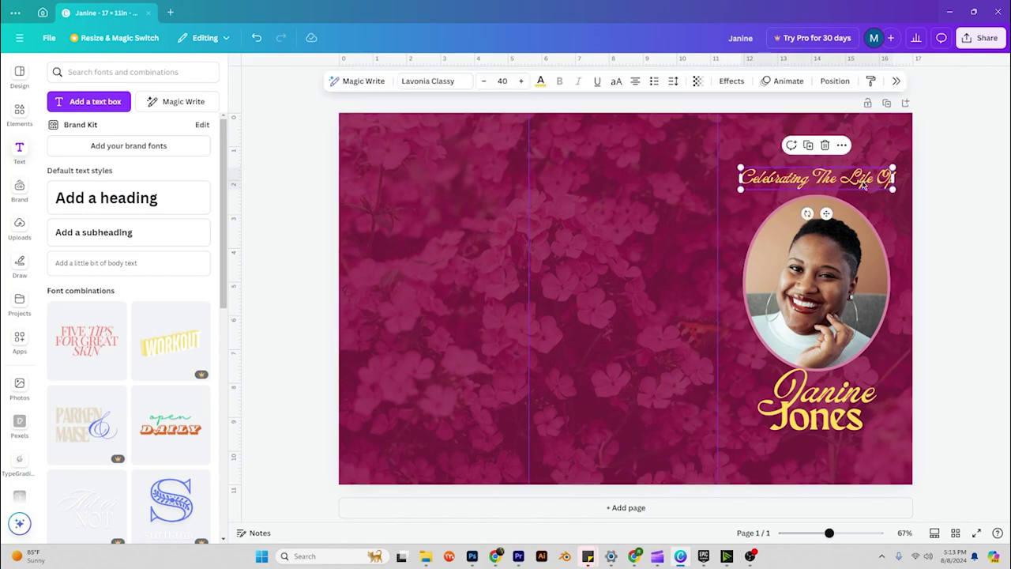
{"action": "left_click", "coordinate": [540, 82]}
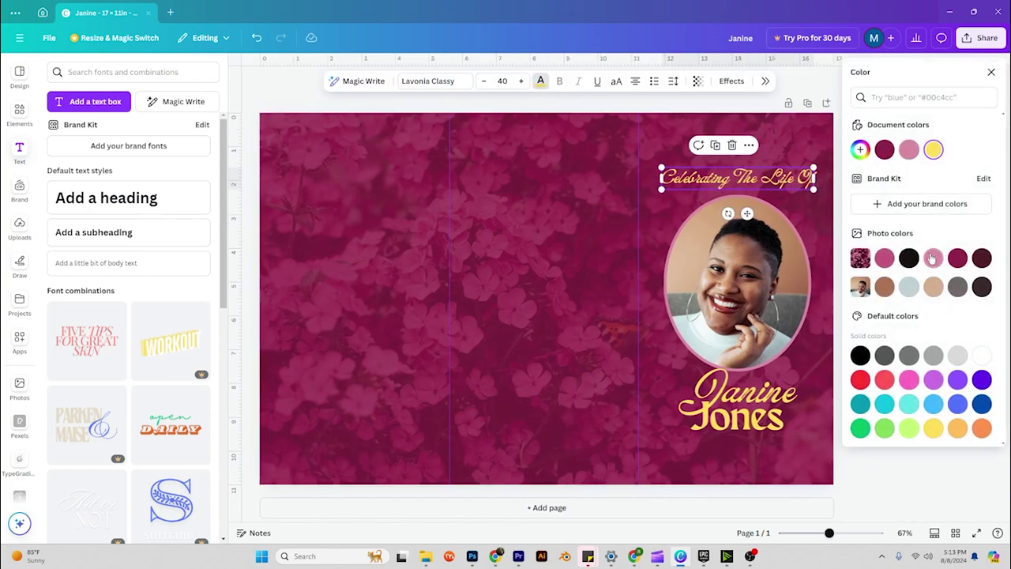
{"action": "left_click", "coordinate": [933, 259]}
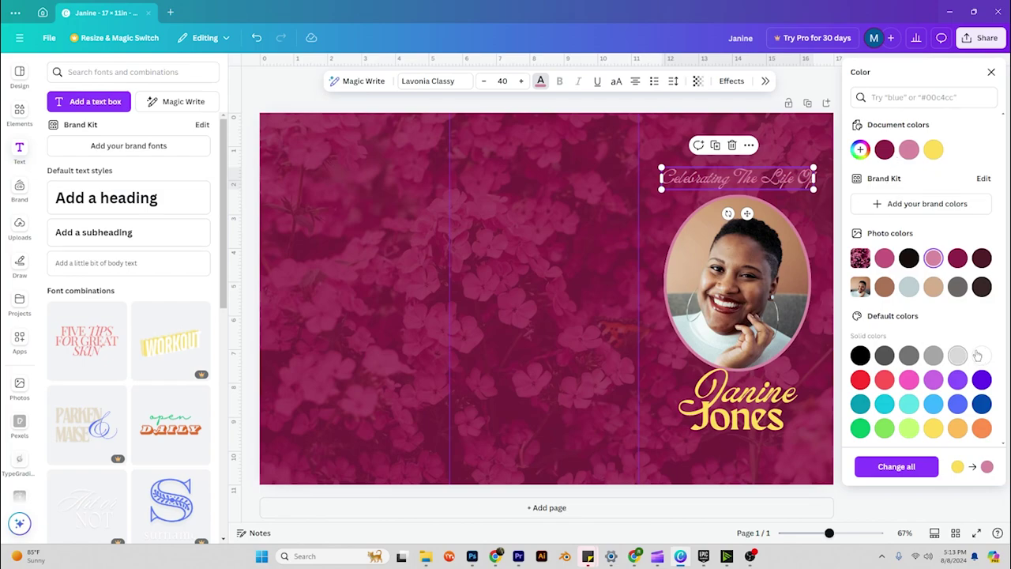
{"action": "left_click", "coordinate": [980, 355]}
{"action": "key", "text": "Escape"}
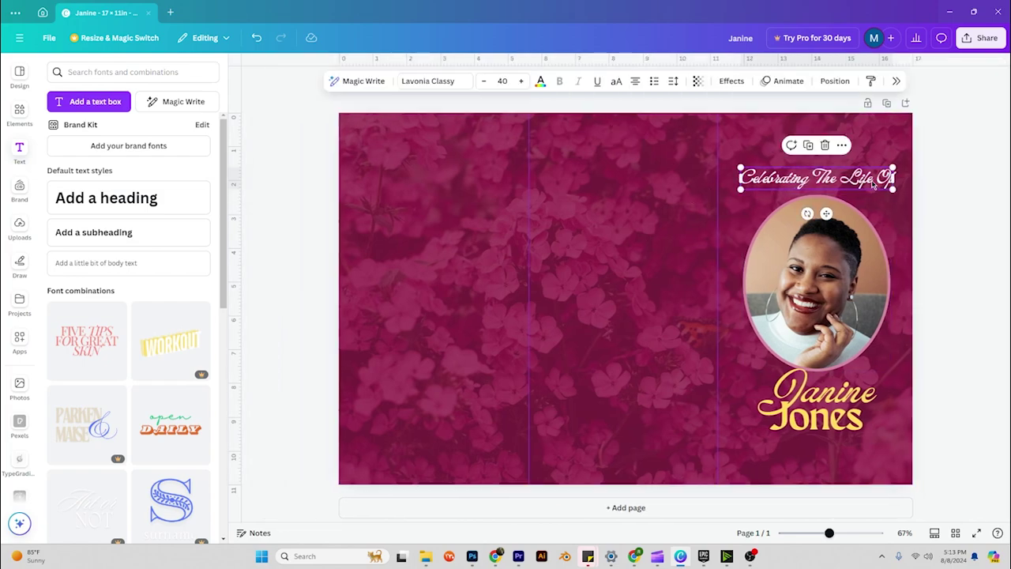
{"action": "left_click_drag", "start_coordinate": [864, 186], "coordinate": [852, 142]}
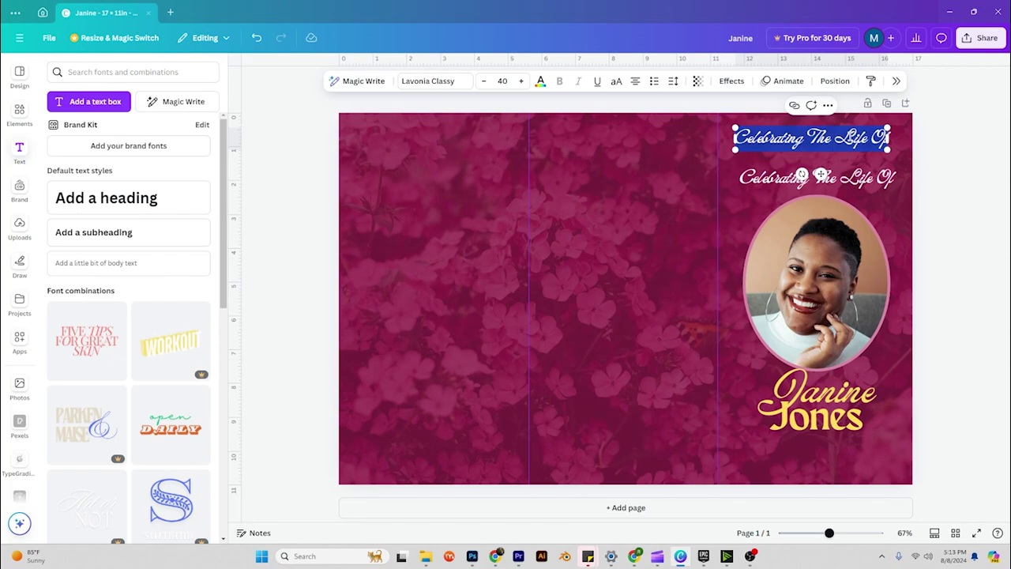
Retype the top copy as 'Sunrise - 00.00.00' and make it smaller.
{"action": "type", "text": "Sunrise"}
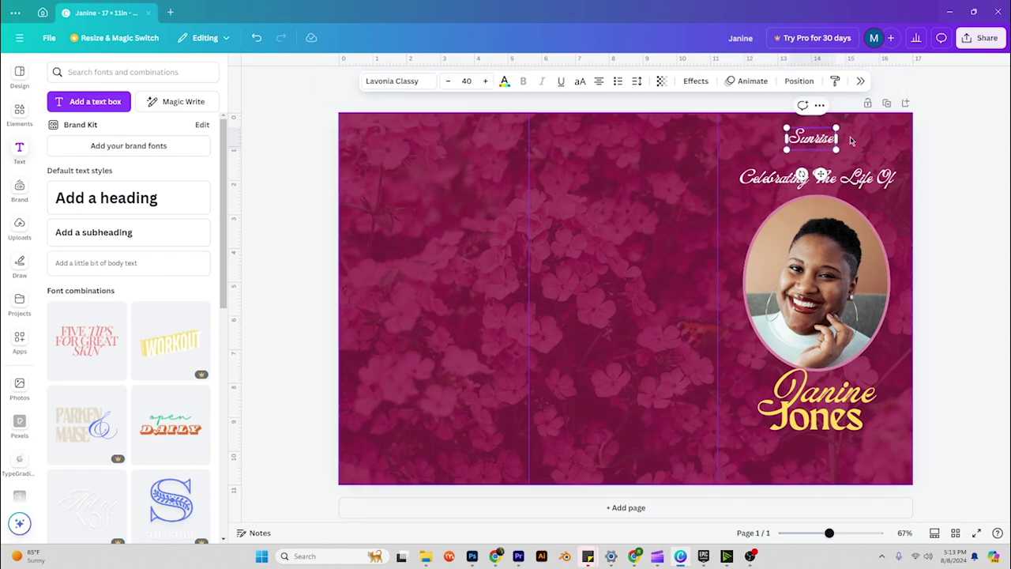
{"action": "type", "text": " - 001"}
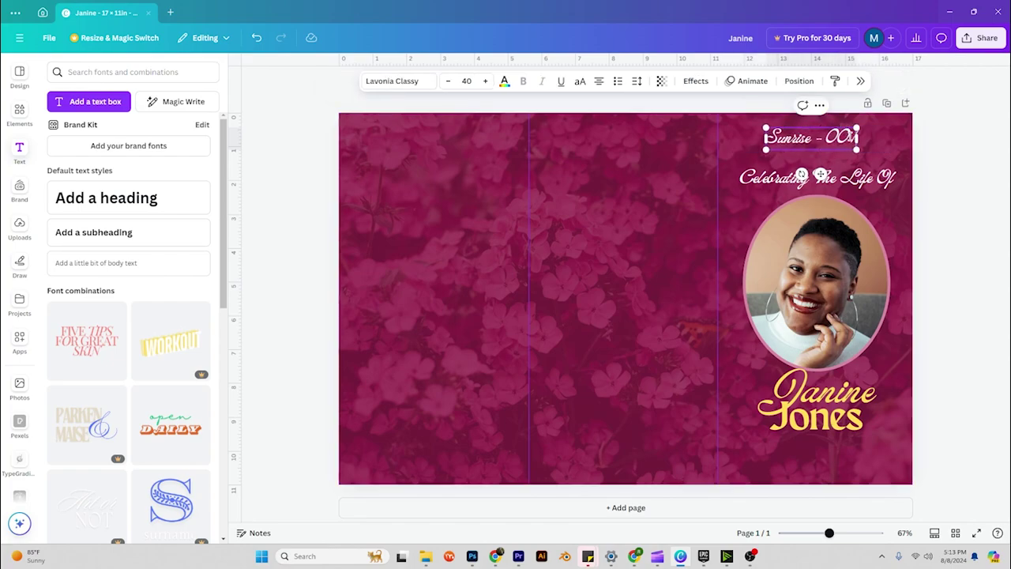
{"action": "type", "text": "00/"}
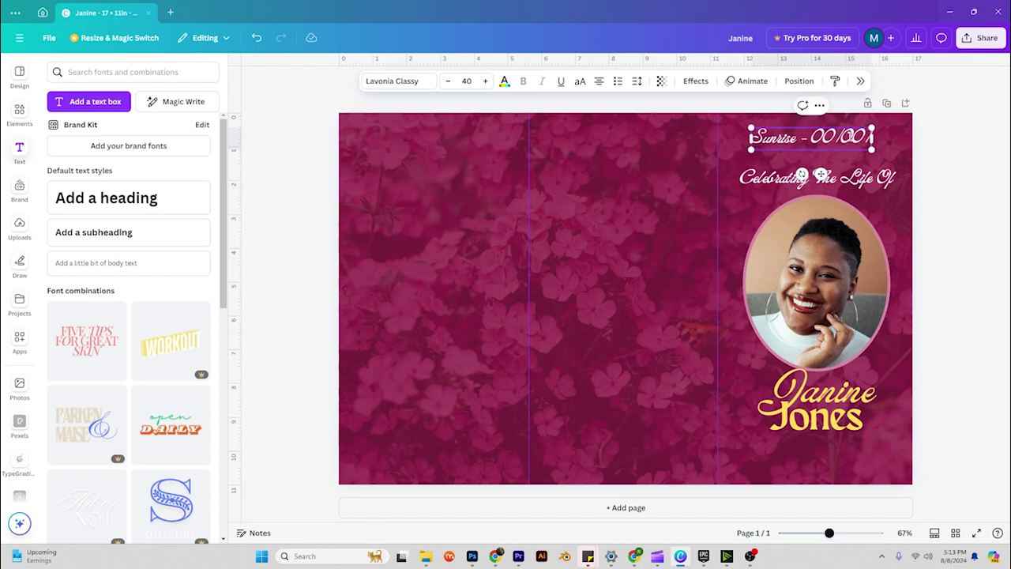
{"action": "type", "text": "00"}
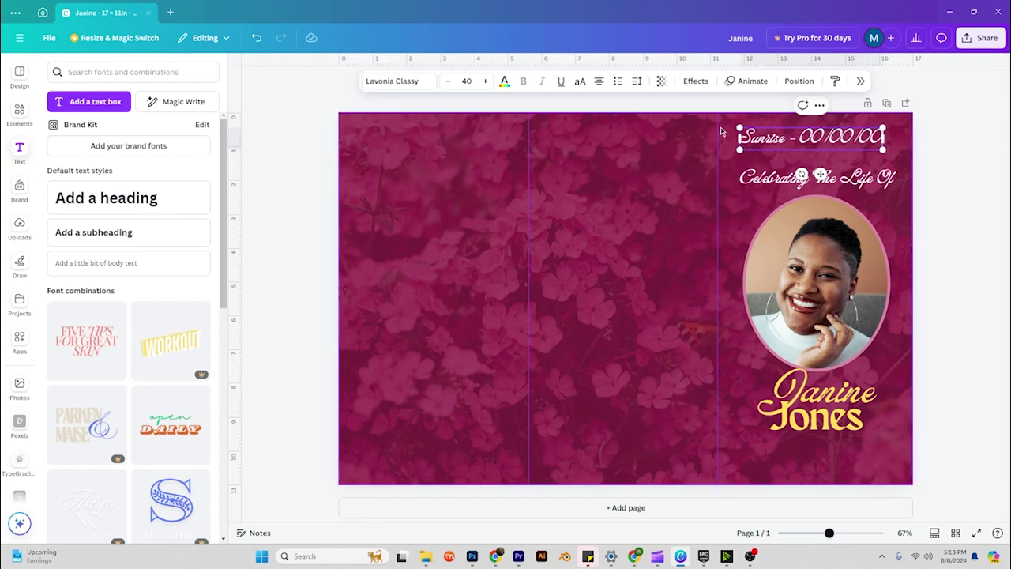
{"action": "left_click", "coordinate": [943, 161]}
{"action": "left_click", "coordinate": [847, 140]}
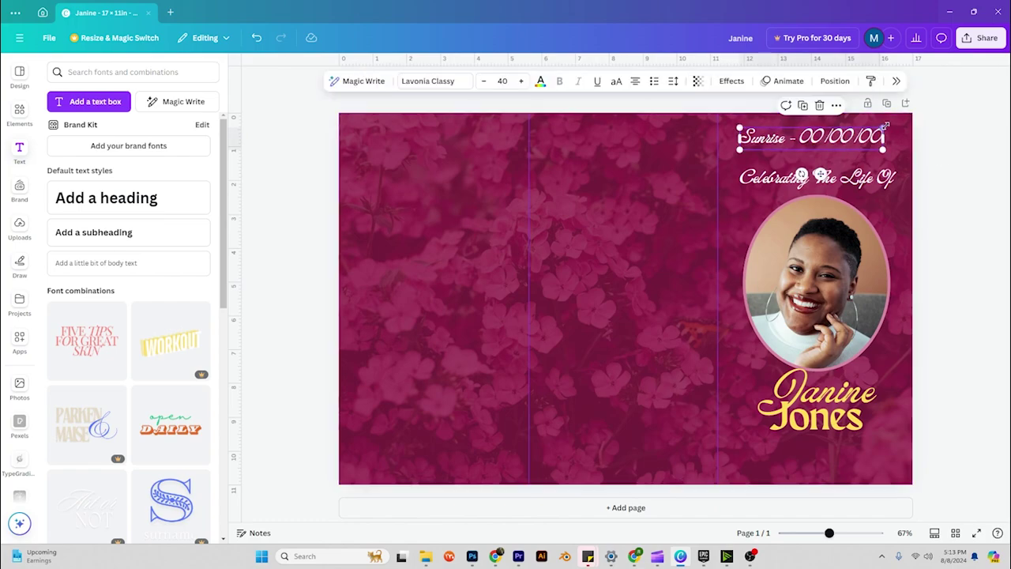
{"action": "left_click_drag", "start_coordinate": [885, 125], "coordinate": [839, 150]}
Change the duplicate date line's label to 'Sunset' and select it.
{"action": "double_click", "coordinate": [839, 150]}
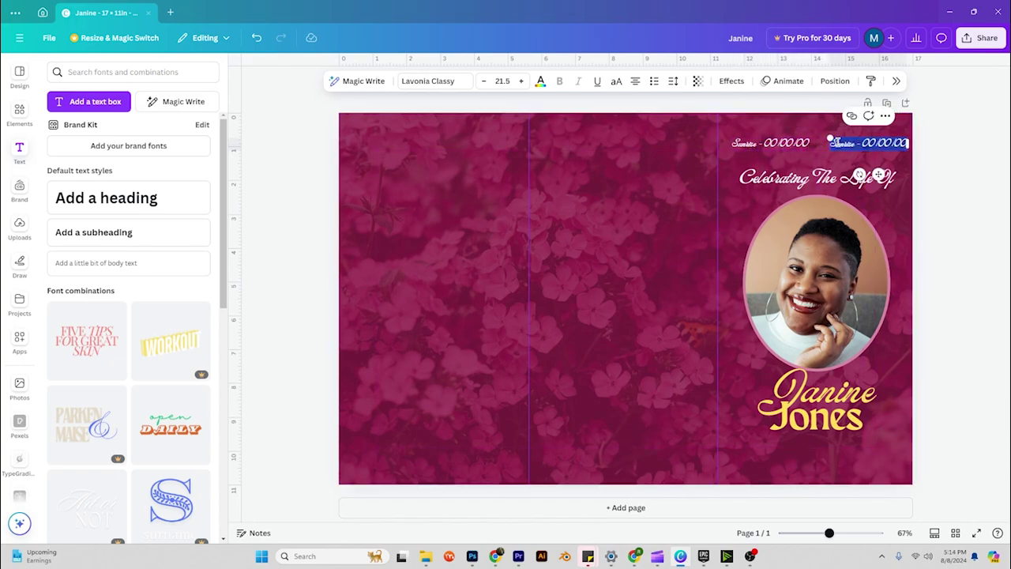
{"action": "double_click", "coordinate": [840, 143]}
{"action": "type", "text": "Sunset"}
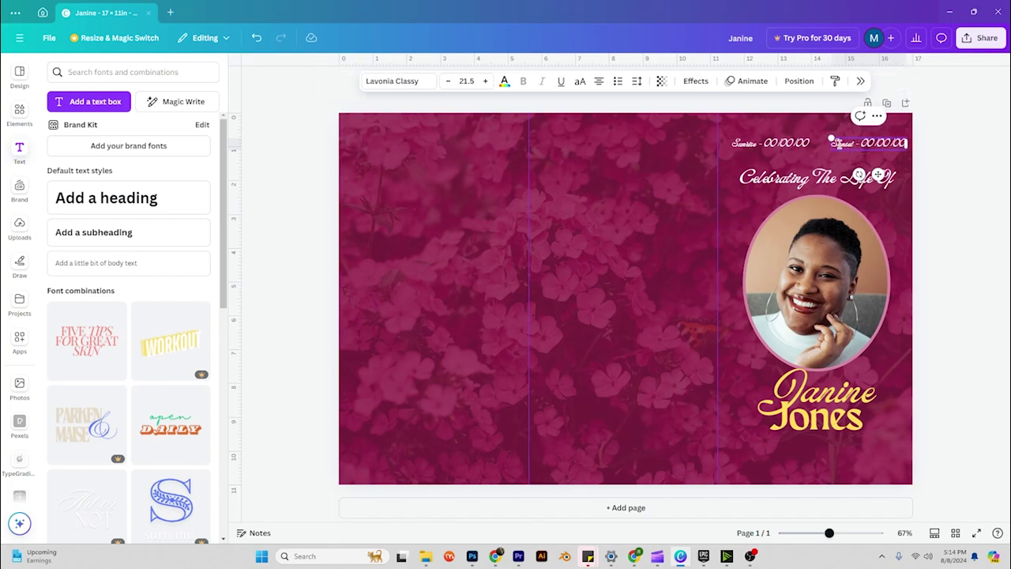
{"action": "left_click", "coordinate": [960, 153]}
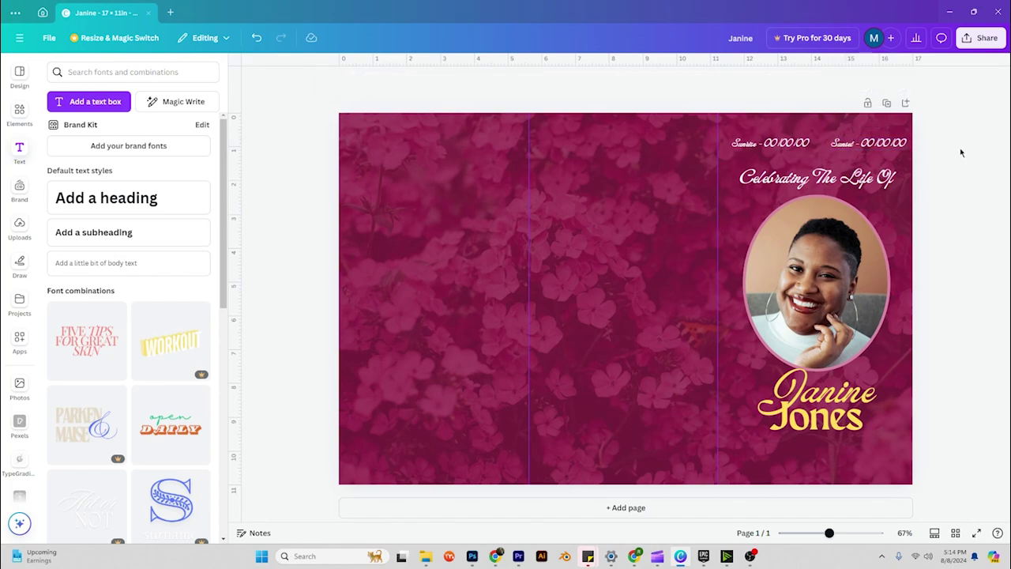
{"action": "left_click", "coordinate": [878, 146]}
Set both Sunrise and Sunset date lines in the Maragsa document font.
{"action": "left_click", "coordinate": [803, 144], "text": "shift"}
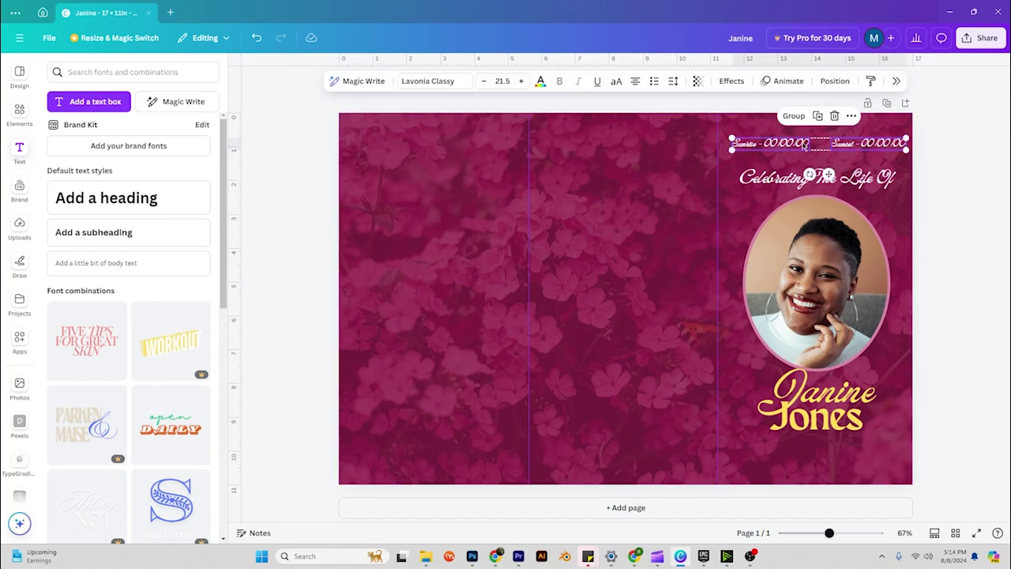
{"action": "left_click", "coordinate": [428, 81]}
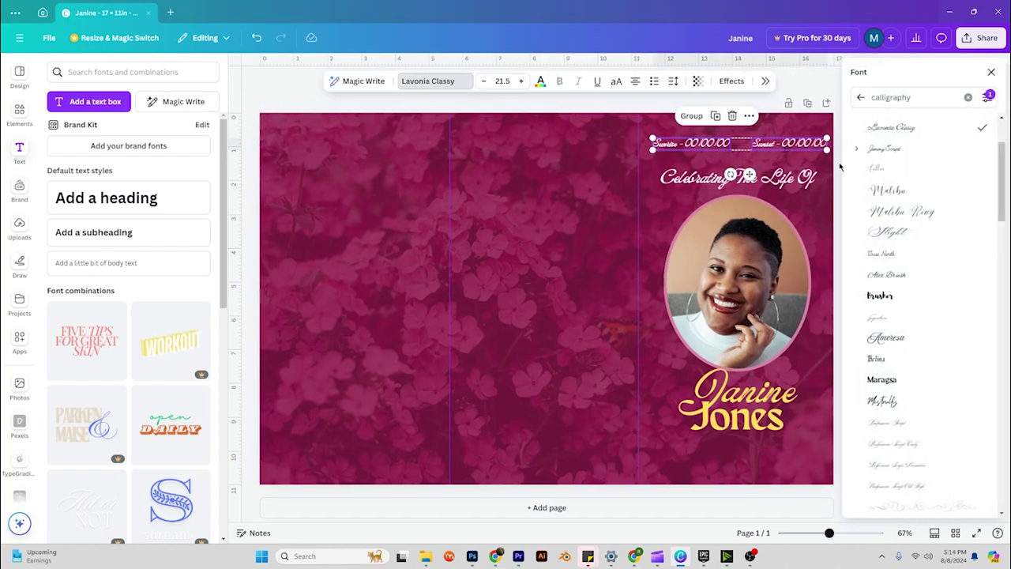
{"action": "left_click", "coordinate": [861, 97]}
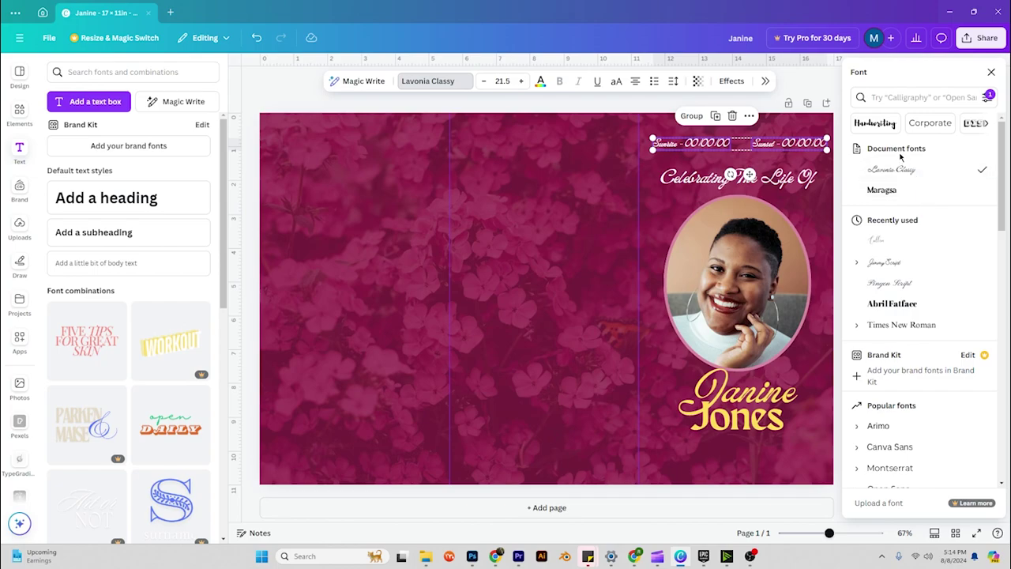
{"action": "left_click", "coordinate": [881, 195]}
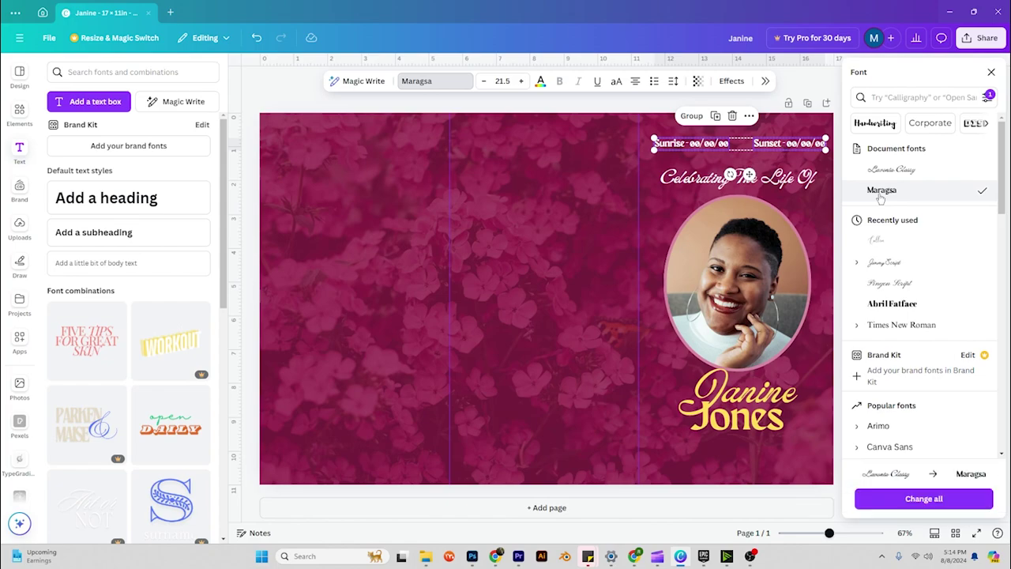
{"action": "left_click", "coordinate": [792, 150]}
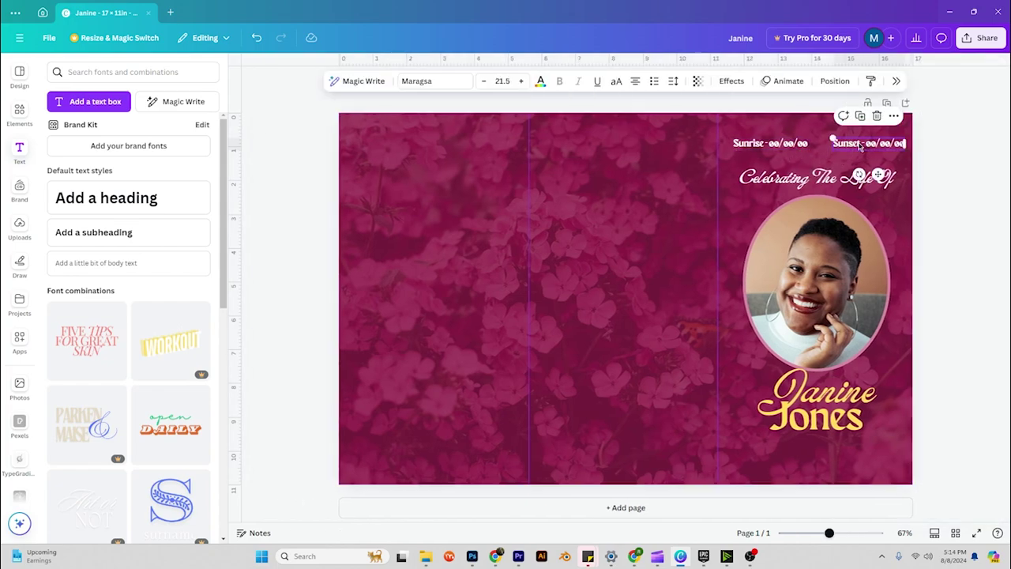
{"action": "left_click", "coordinate": [864, 144]}
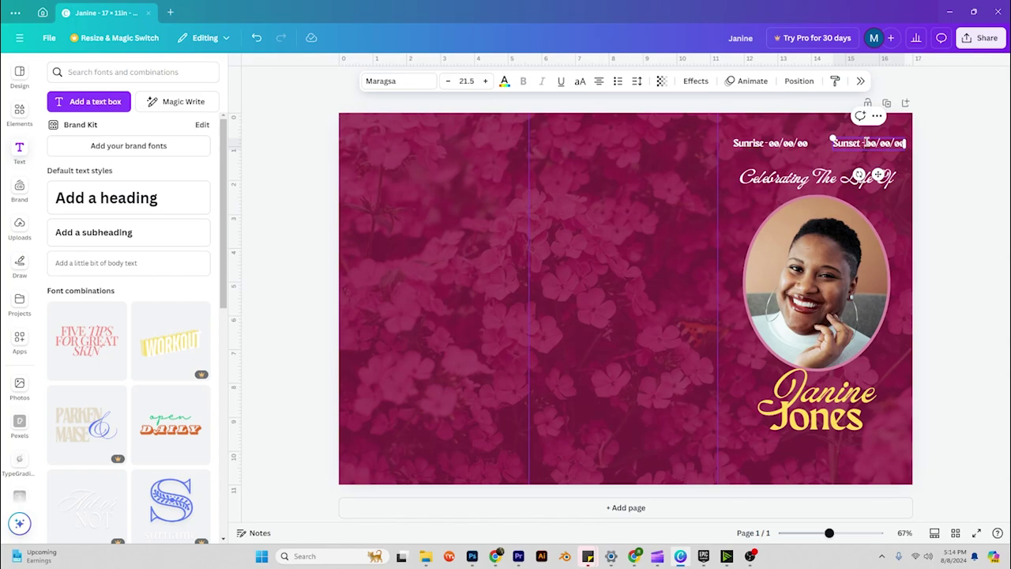
Put the Sunset and Sunrise labels on their own lines above the dates, removing the dash.
{"action": "key", "text": "Return"}
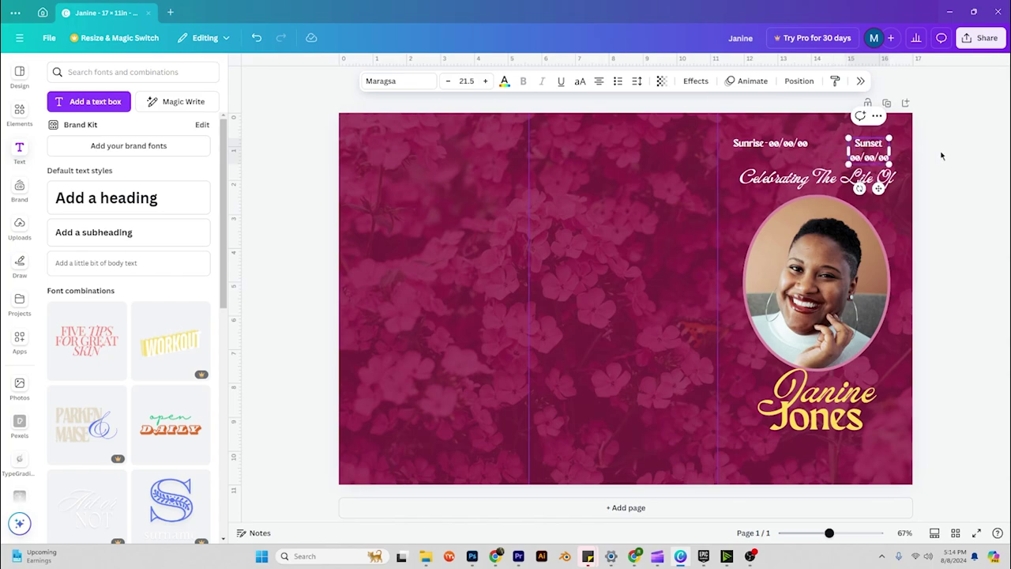
{"action": "left_click", "coordinate": [941, 156]}
{"action": "left_click", "coordinate": [874, 149]}
{"action": "left_click_drag", "start_coordinate": [874, 148], "coordinate": [883, 142]}
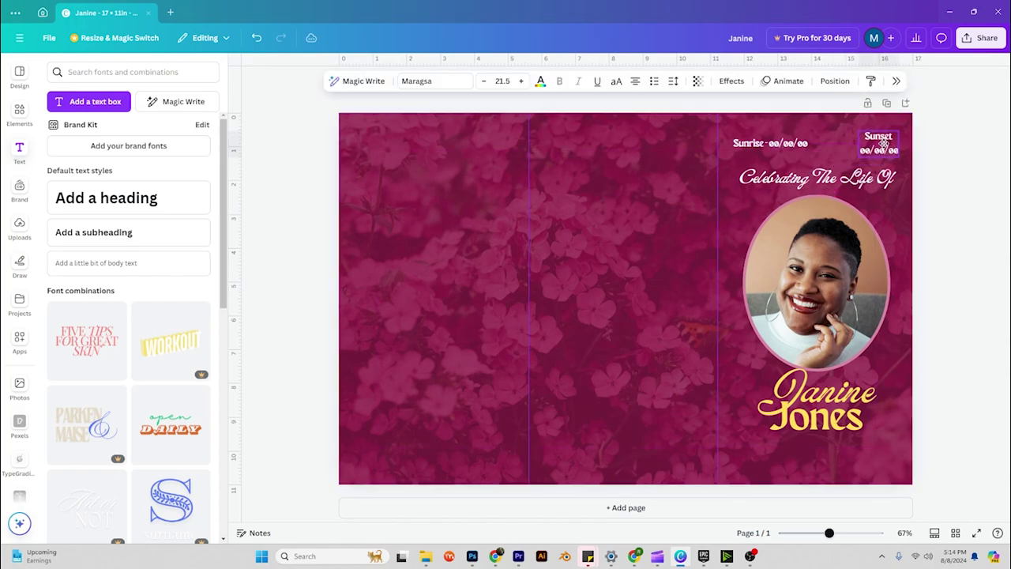
{"action": "left_click", "coordinate": [799, 146]}
{"action": "left_click", "coordinate": [770, 145]}
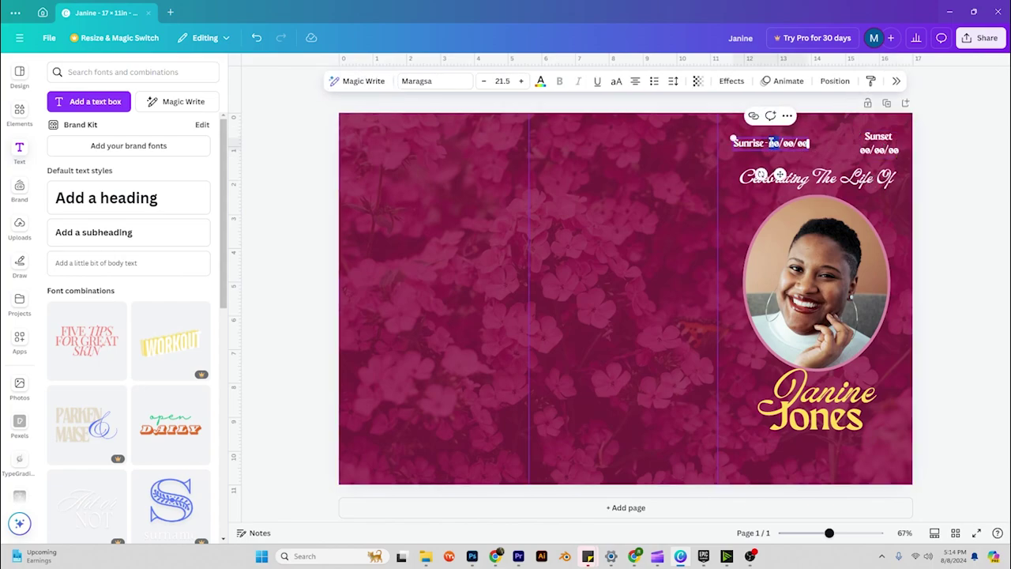
{"action": "key", "text": "BackSpace"}
{"action": "key", "text": "BackSpace"}
{"action": "key", "text": "BackSpace"}
{"action": "key", "text": "Return"}
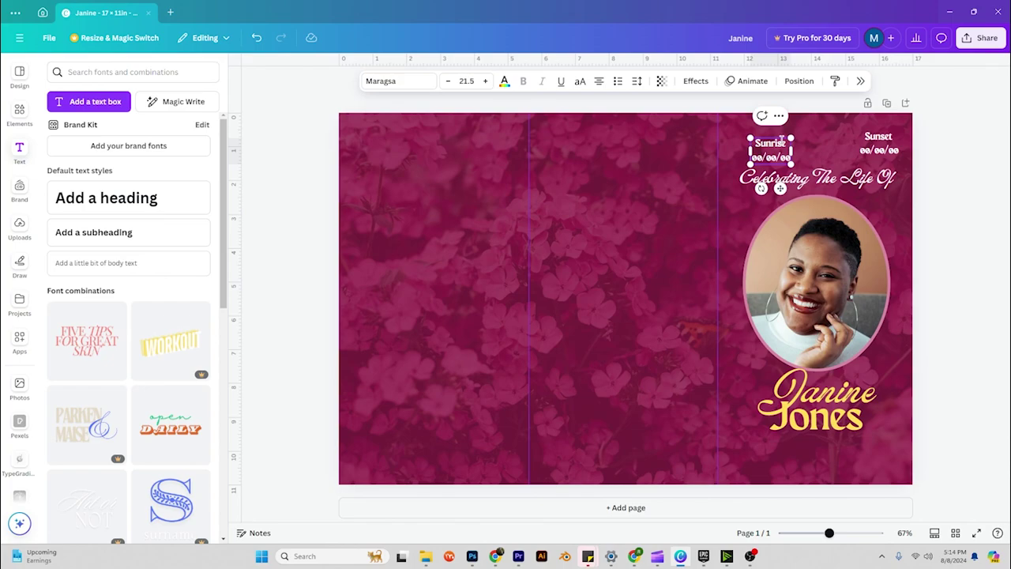
{"action": "key", "text": "Escape"}
Top-align the Sunrise and Sunset blocks and shift them slightly left.
{"action": "left_click", "coordinate": [920, 151]}
{"action": "left_click", "coordinate": [878, 143]}
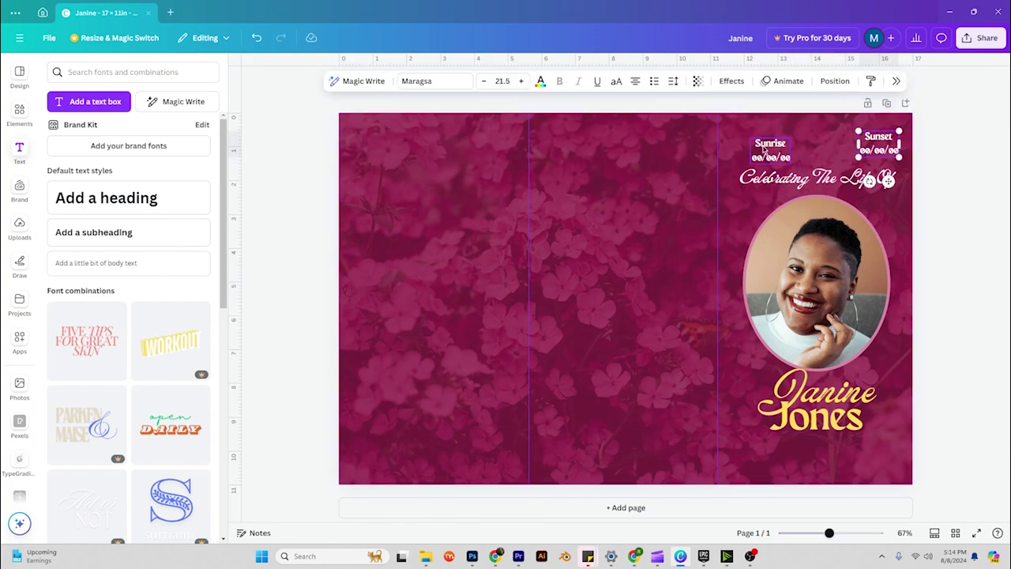
{"action": "left_click", "coordinate": [763, 149], "text": "shift"}
{"action": "right_click", "coordinate": [762, 149]}
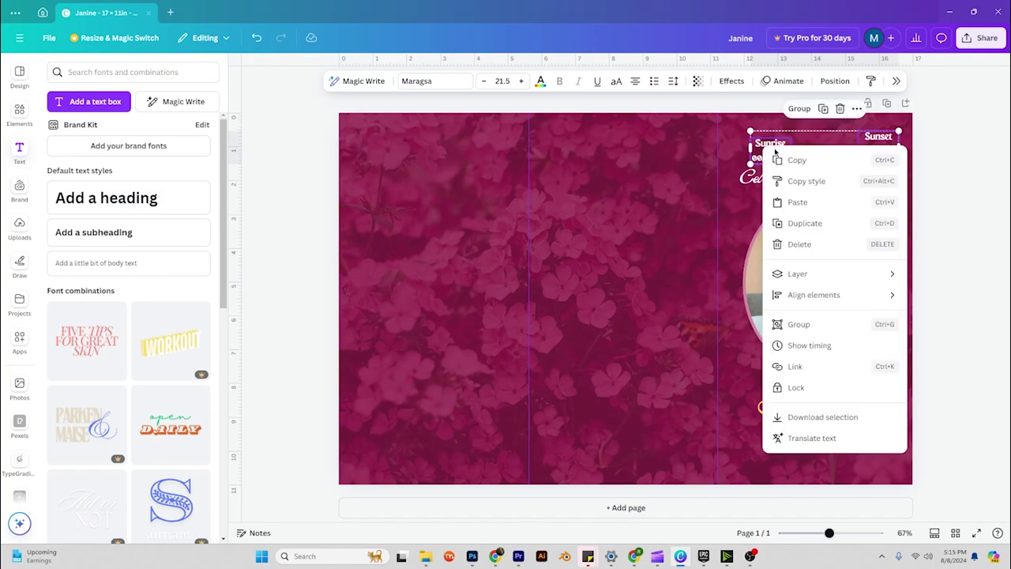
{"action": "mouse_move", "coordinate": [841, 284]}
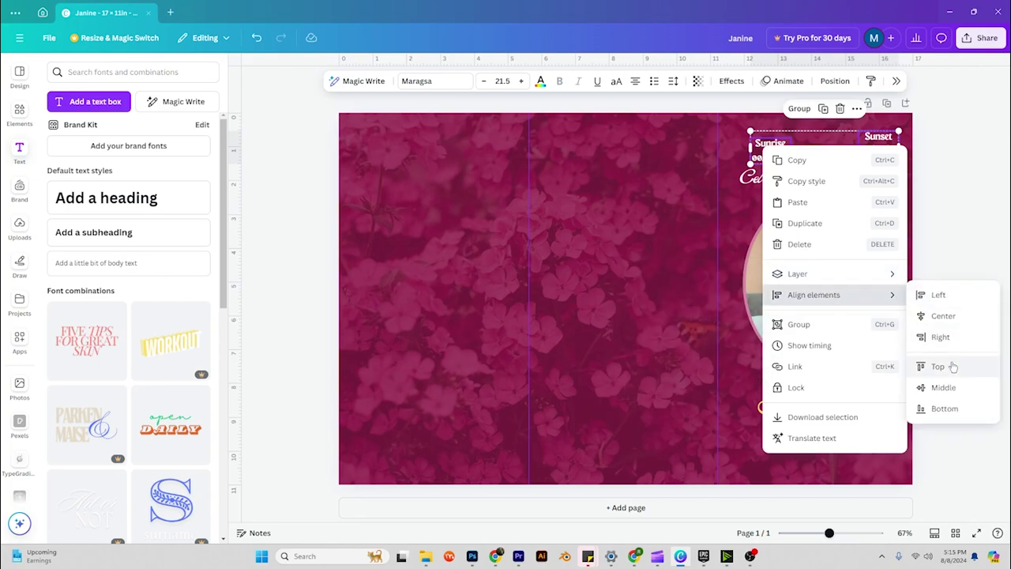
{"action": "left_click", "coordinate": [947, 366]}
{"action": "left_click_drag", "start_coordinate": [884, 149], "coordinate": [875, 149]}
{"action": "left_click", "coordinate": [936, 158]}
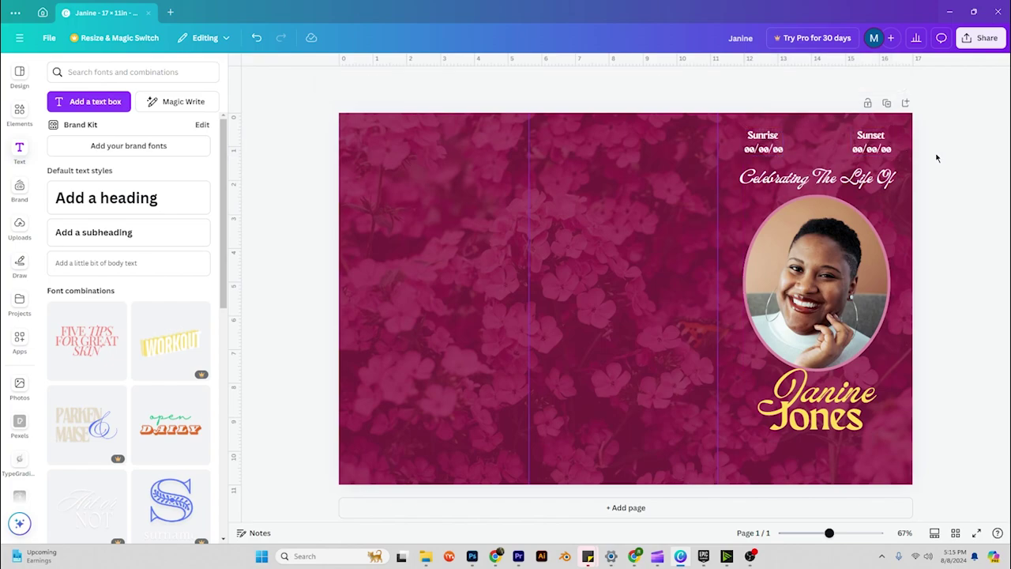
Tighten the Sunrise and Sunset line spacing to 0.93.
{"action": "left_click", "coordinate": [874, 144]}
{"action": "left_click", "coordinate": [778, 153], "text": "shift"}
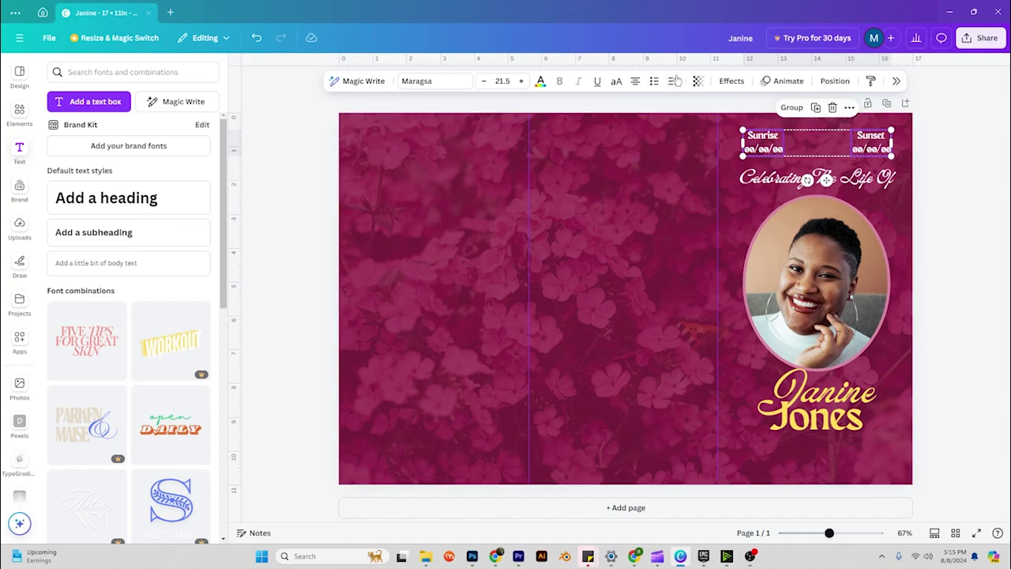
{"action": "left_click", "coordinate": [673, 82]}
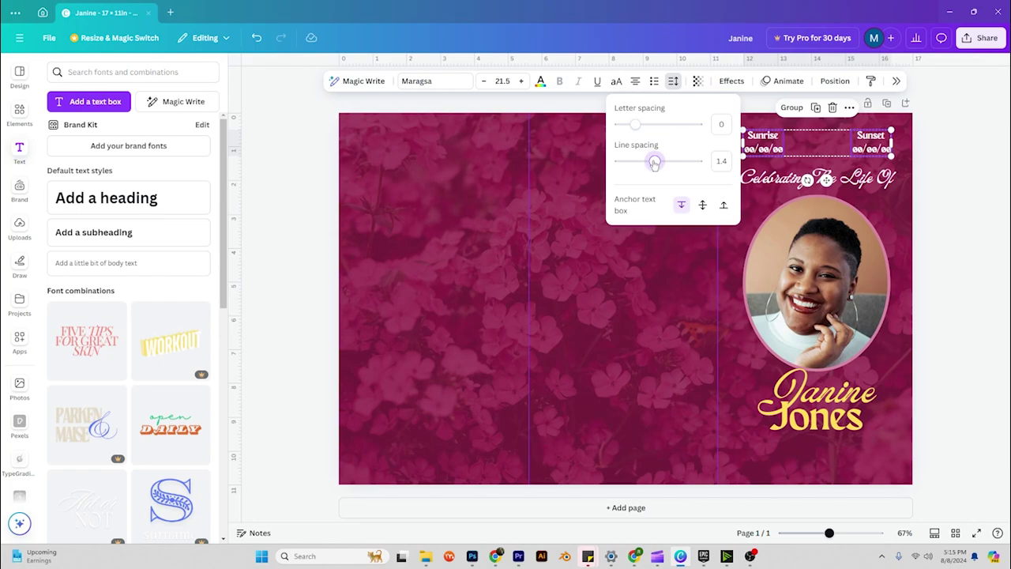
{"action": "left_click_drag", "start_coordinate": [654, 163], "coordinate": [637, 163]}
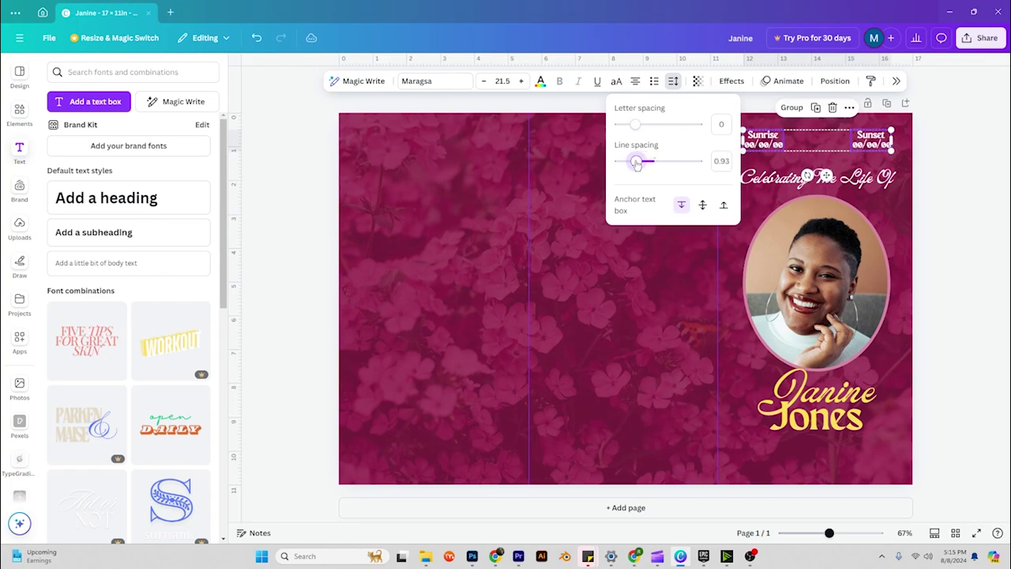
{"action": "left_click", "coordinate": [965, 150]}
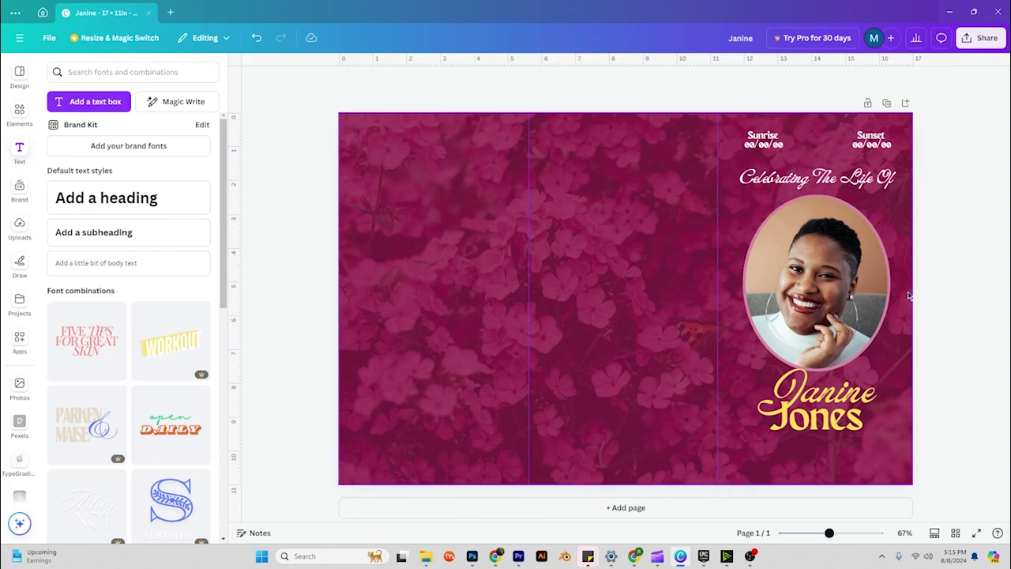
{"action": "left_click", "coordinate": [879, 138]}
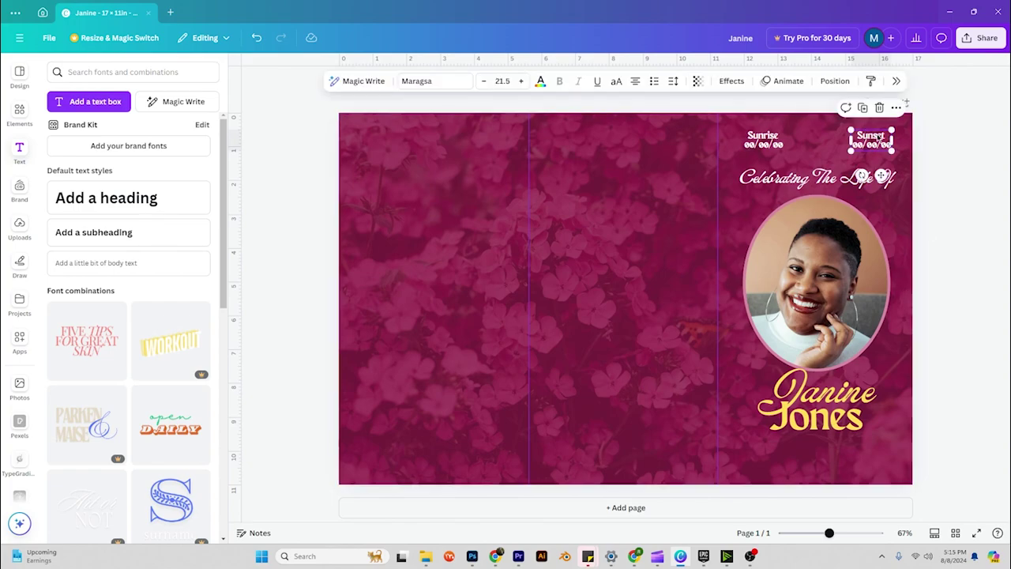
{"action": "left_click", "coordinate": [863, 108]}
{"action": "left_click_drag", "start_coordinate": [871, 141], "coordinate": [821, 450]}
Rewrite the copied block as 'Location of Church | Pastor Officiating' over 'Date of Funeral Service'.
{"action": "double_click", "coordinate": [821, 448]}
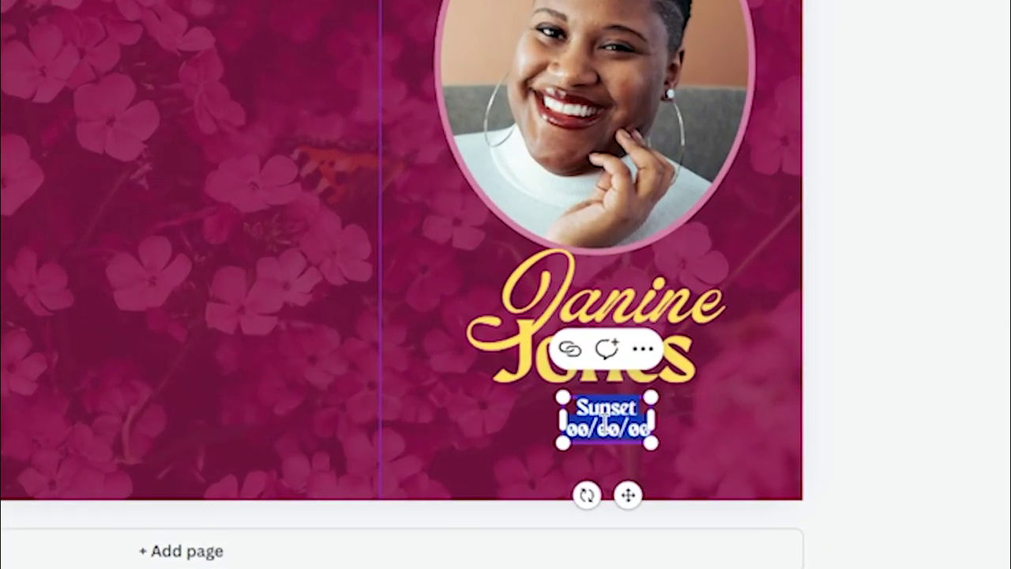
{"action": "type", "text": "Date o"}
{"action": "type", "text": "f Funreal"}
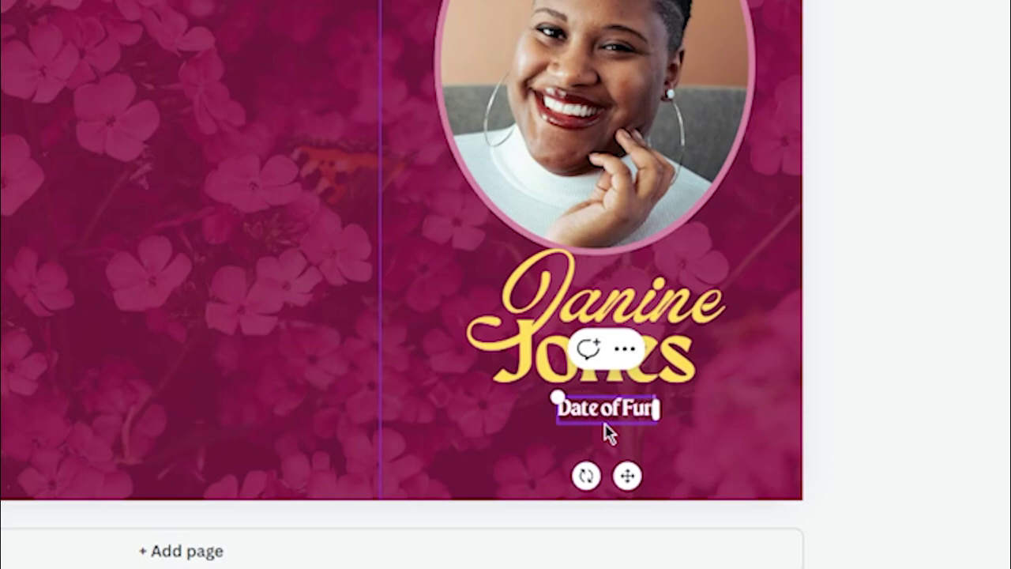
{"action": "key", "text": "BackSpace"}
{"action": "key", "text": "BackSpace"}
{"action": "key", "text": "BackSpace"}
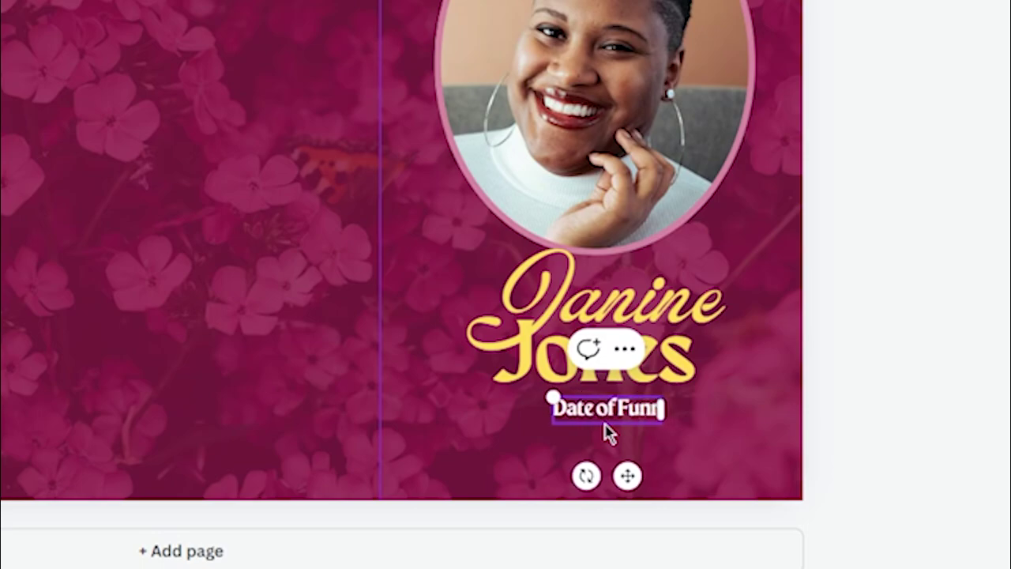
{"action": "key", "text": "BackSpace"}
{"action": "type", "text": "eral Ser"}
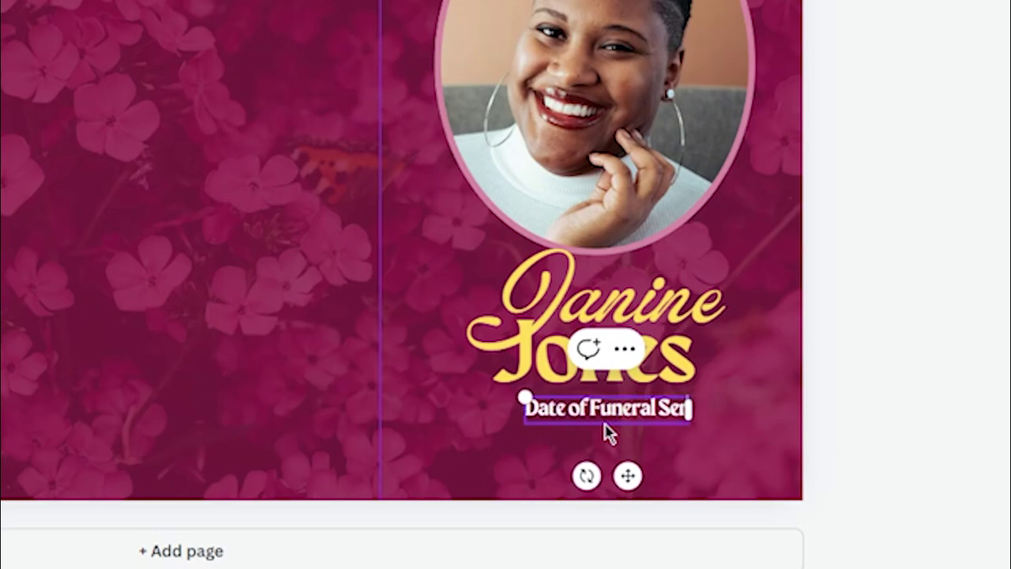
{"action": "type", "text": "vice"}
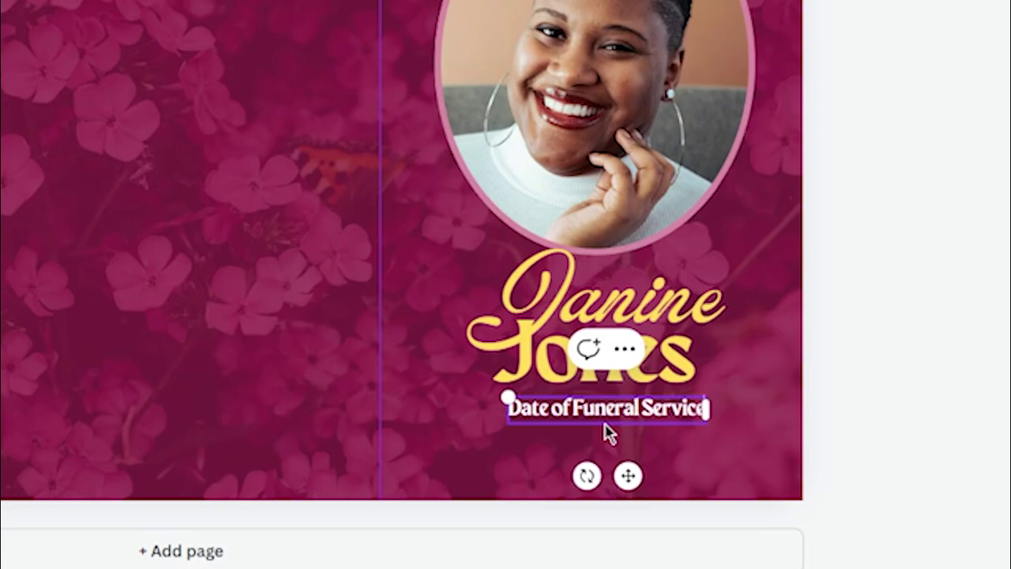
{"action": "key", "text": "Escape"}
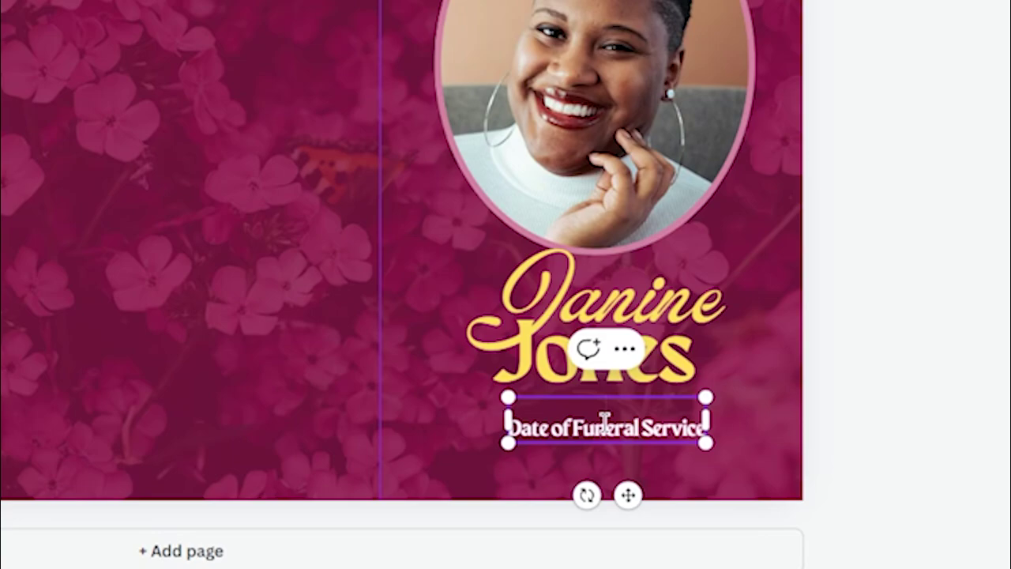
{"action": "type", "text": "Location"}
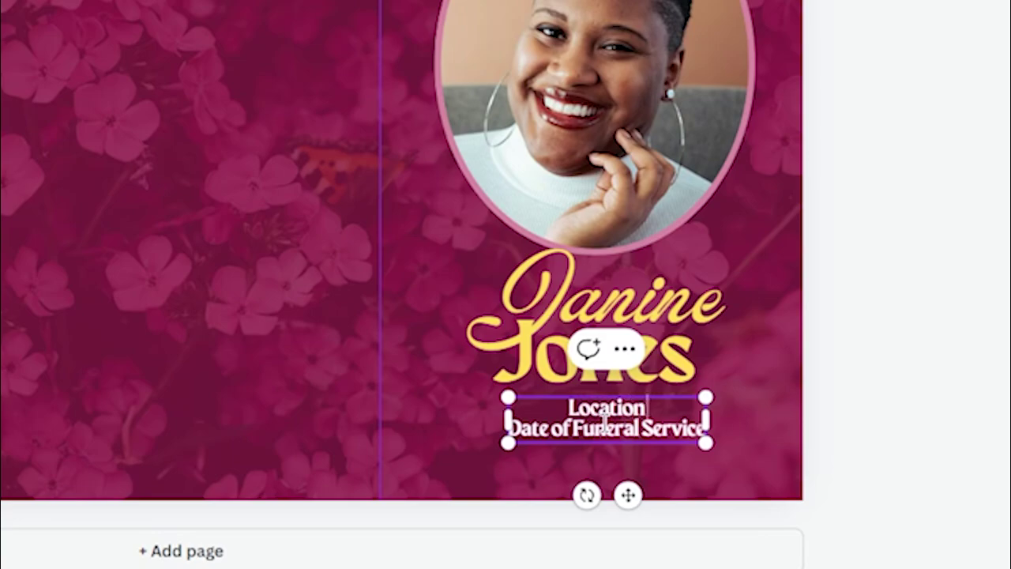
{"action": "type", "text": " of Church"}
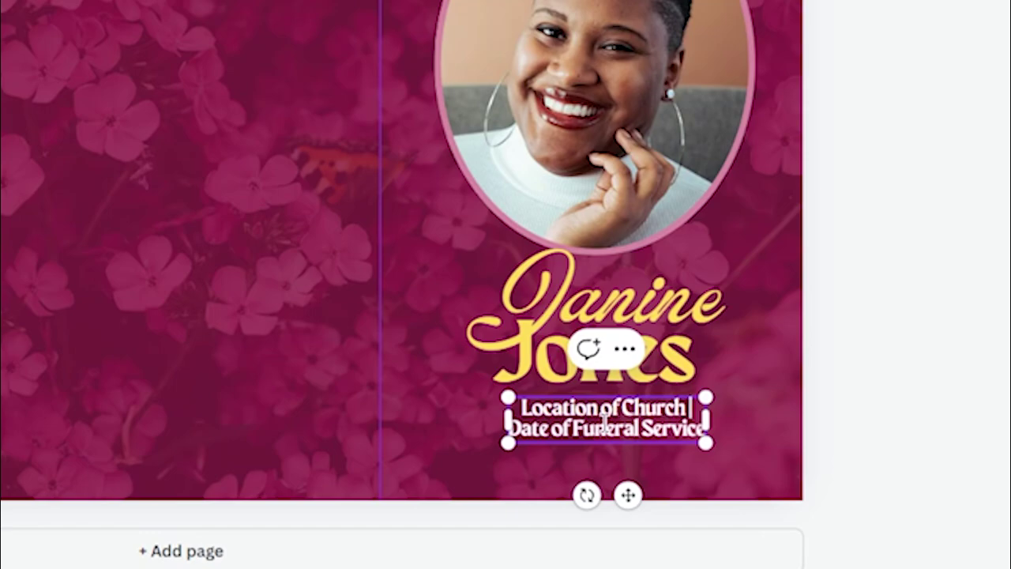
{"action": "type", "text": " | Pasto"}
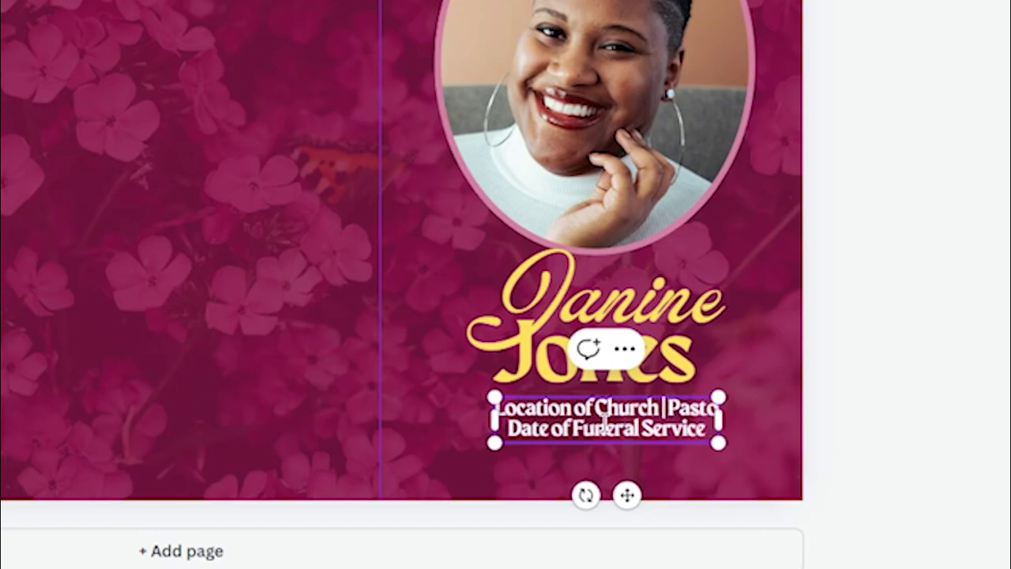
{"action": "type", "text": "r Officialing"}
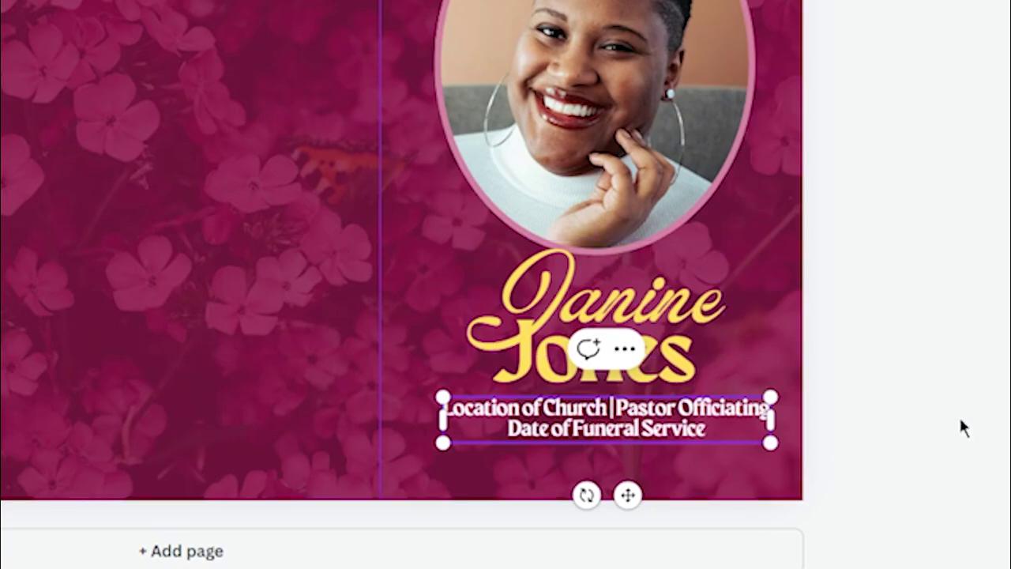
Shrink the service-details text box to font size 15.5.
{"action": "left_click", "coordinate": [950, 384]}
{"action": "left_click", "coordinate": [681, 418]}
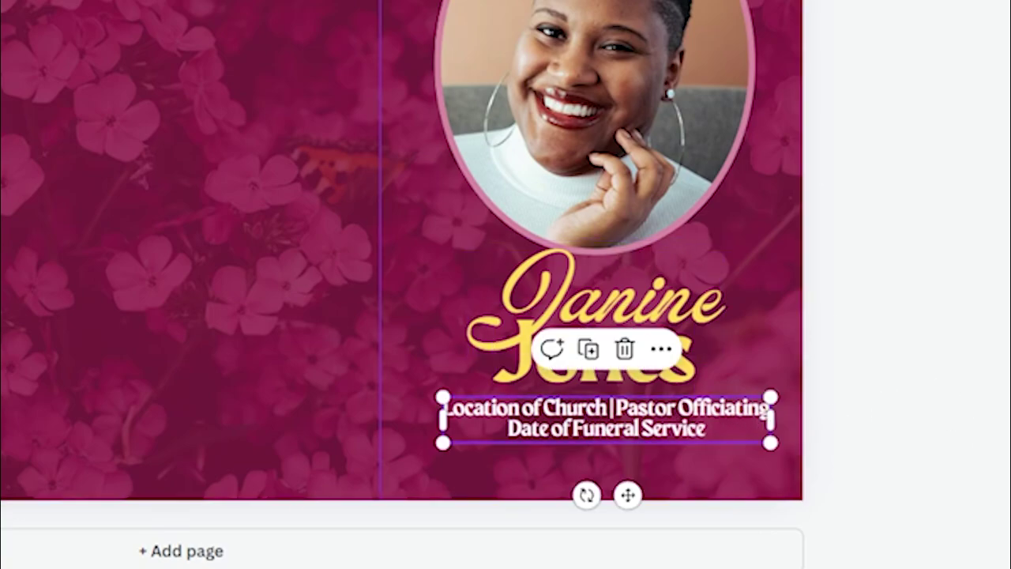
{"action": "key", "text": "ctrl+shift+comma"}
{"action": "key", "text": "ctrl+shift+comma"}
{"action": "key", "text": "ctrl+shift+comma"}
{"action": "key", "text": "ctrl+shift+comma"}
{"action": "key", "text": "ctrl+shift+comma"}
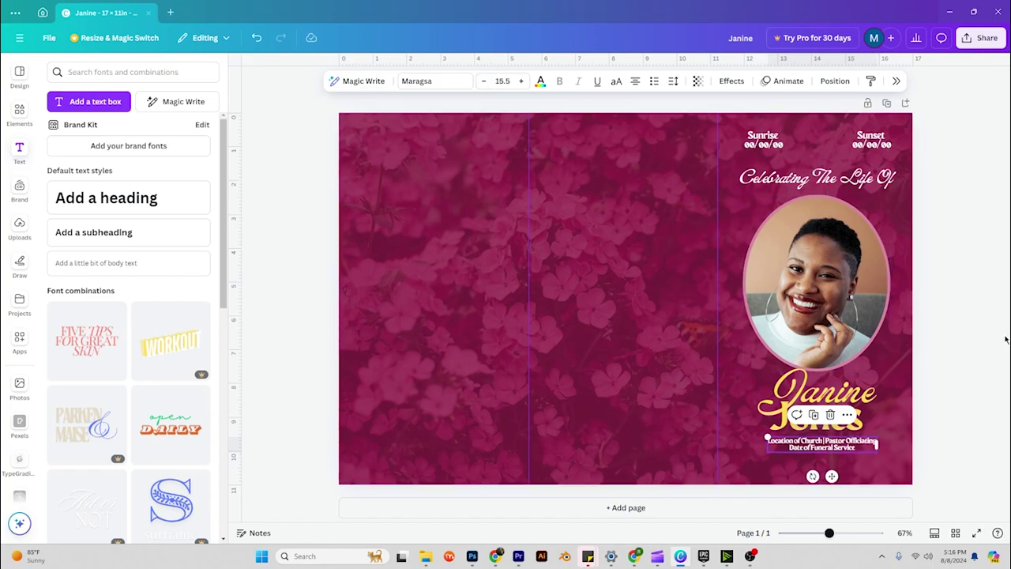
Add a new subheading text box on the middle panel reading 'Pallbearers'.
{"action": "left_click", "coordinate": [1005, 338]}
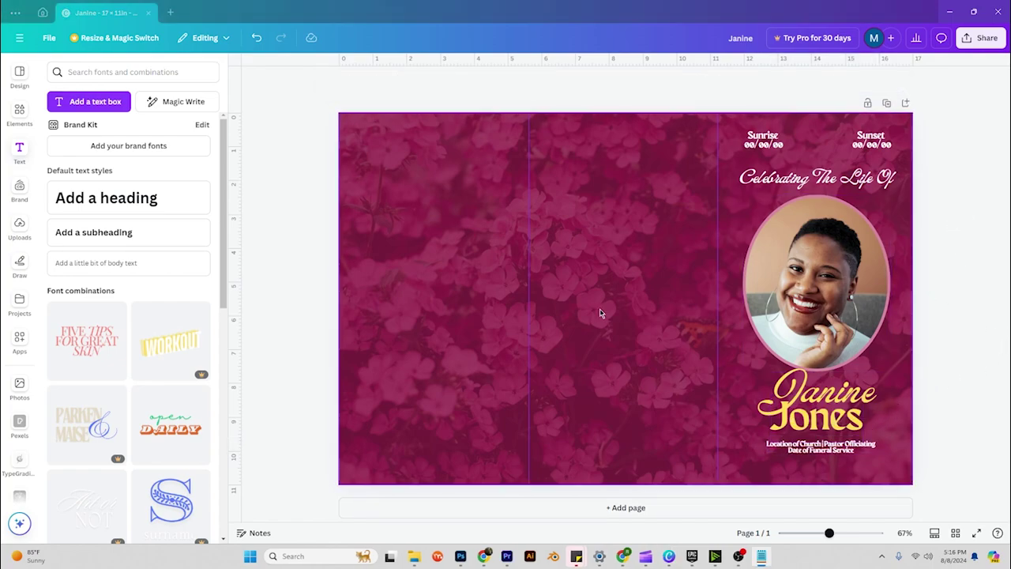
{"action": "left_click", "coordinate": [589, 252]}
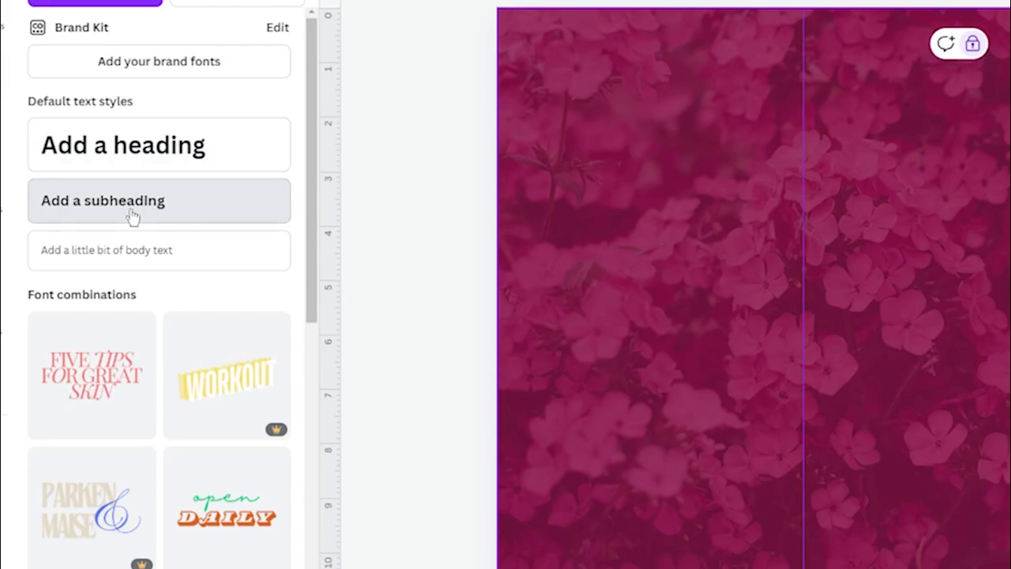
{"action": "left_click", "coordinate": [132, 215]}
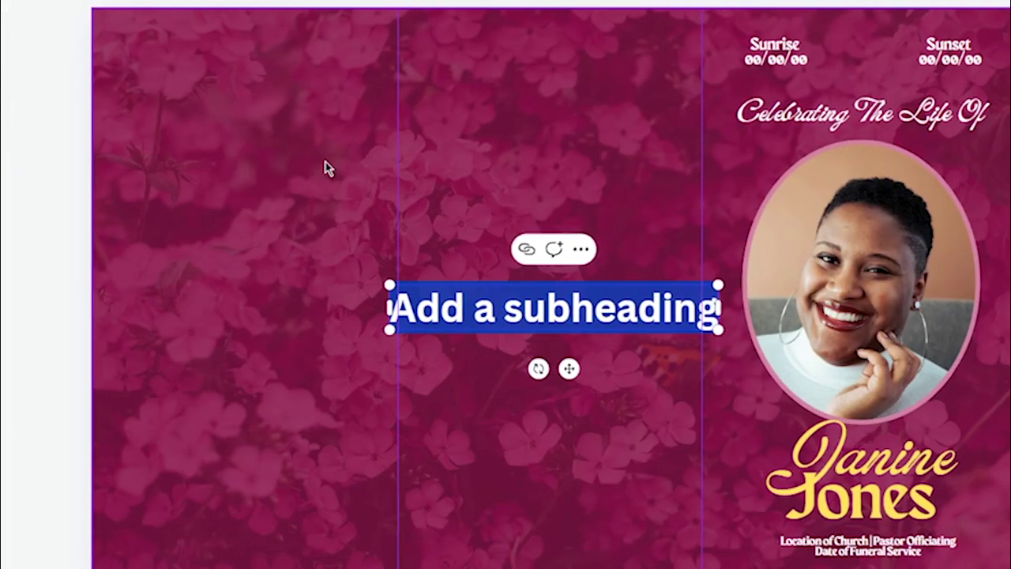
{"action": "type", "text": "Pallbearn"}
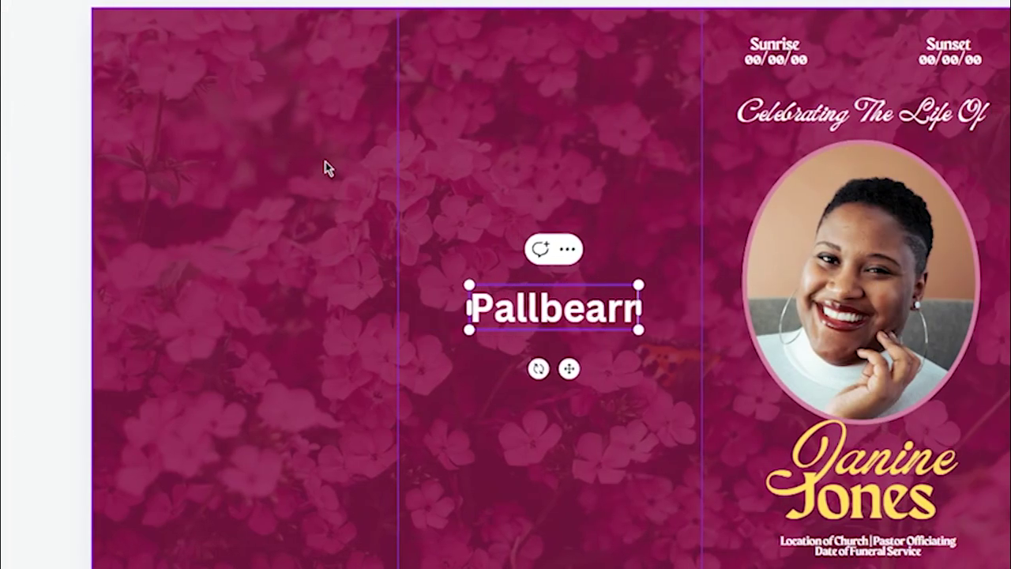
{"action": "key", "text": "BackSpace"}
{"action": "type", "text": "ers"}
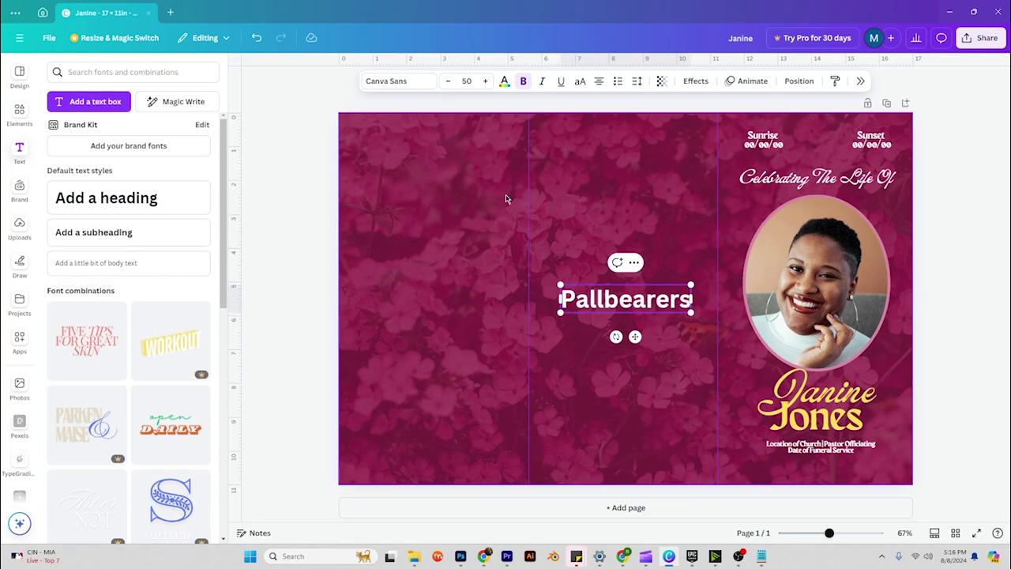
Reduce the Pallbearers heading to font size 21.
{"action": "left_click", "coordinate": [454, 89]}
{"action": "left_click", "coordinate": [453, 89]}
{"action": "left_click", "coordinate": [453, 88]}
{"action": "left_click", "coordinate": [453, 87]}
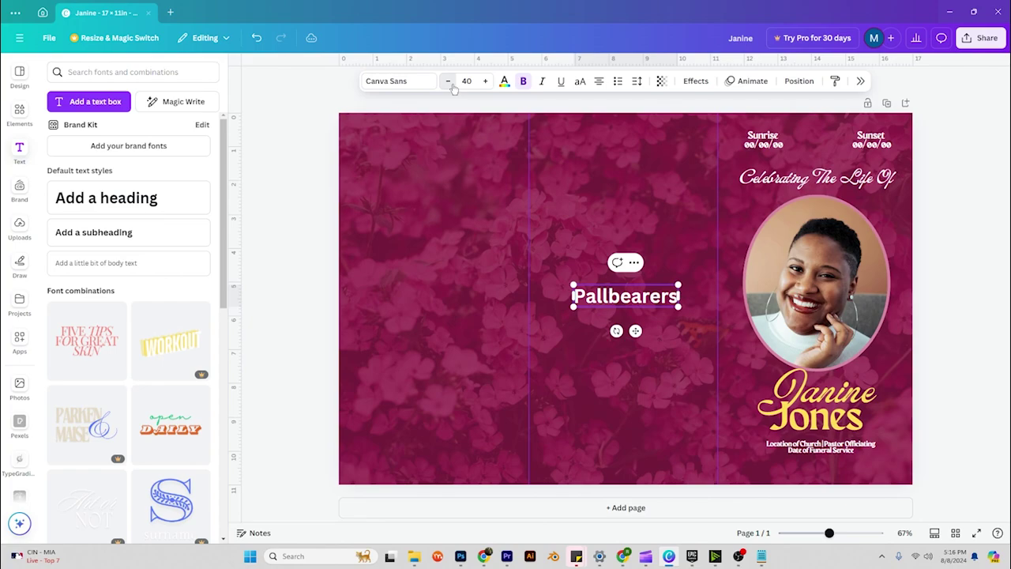
{"action": "left_click", "coordinate": [454, 87]}
{"action": "left_click", "coordinate": [453, 86]}
{"action": "left_click", "coordinate": [453, 86]}
{"action": "left_click", "coordinate": [453, 87]}
{"action": "left_click", "coordinate": [453, 87]}
{"action": "left_click", "coordinate": [454, 87]}
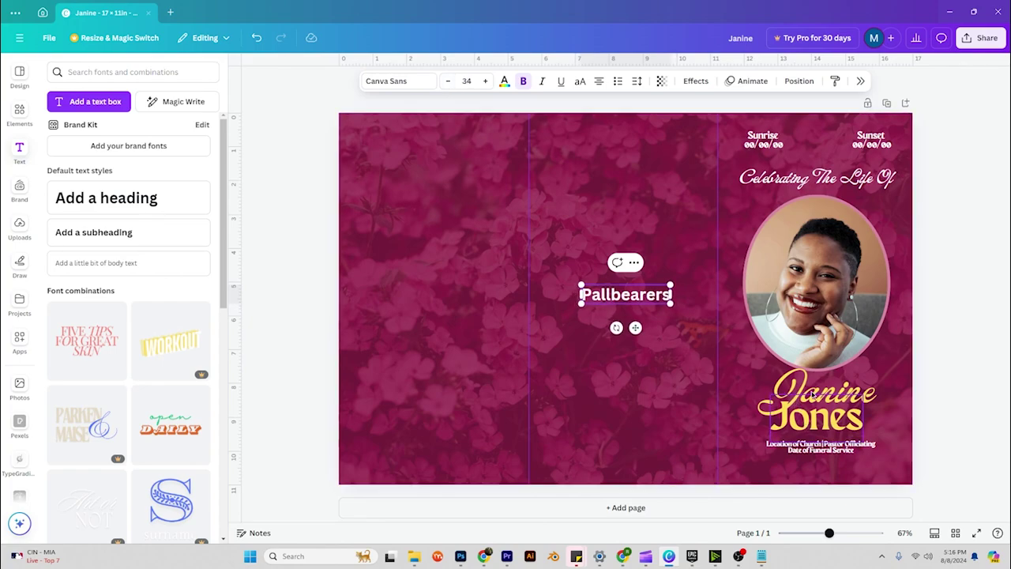
{"action": "left_click", "coordinate": [449, 82]}
{"action": "left_click", "coordinate": [449, 83]}
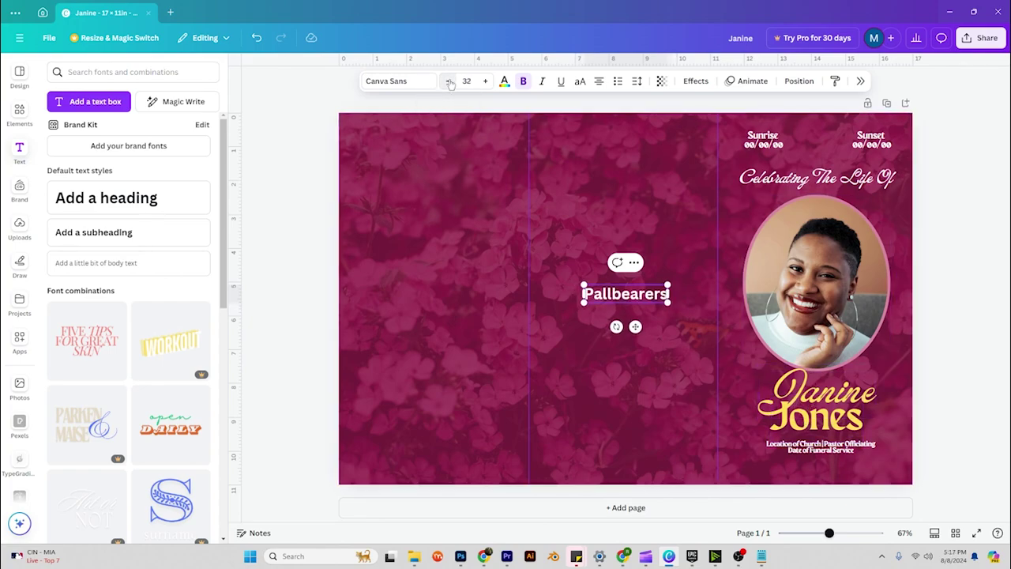
{"action": "left_click", "coordinate": [449, 83]}
{"action": "left_click", "coordinate": [450, 83]}
{"action": "left_click", "coordinate": [449, 83]}
{"action": "left_click", "coordinate": [449, 83]}
{"action": "left_click", "coordinate": [450, 83]}
{"action": "left_click", "coordinate": [449, 83]}
{"action": "left_click", "coordinate": [449, 83]}
{"action": "left_click", "coordinate": [450, 83]}
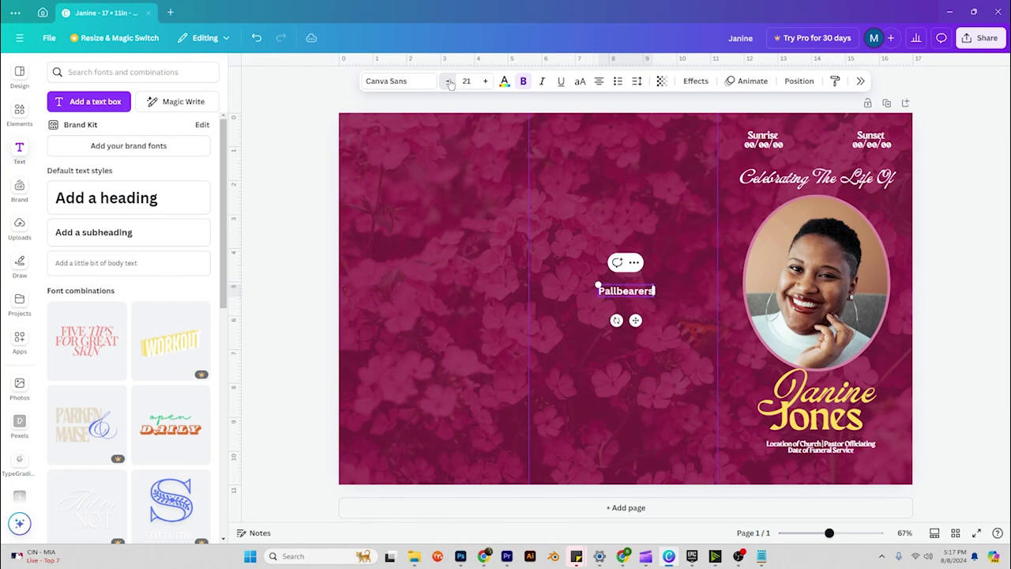
{"action": "left_click", "coordinate": [450, 83]}
{"action": "left_click", "coordinate": [450, 83]}
{"action": "left_click", "coordinate": [449, 83]}
{"action": "left_click", "coordinate": [449, 83]}
{"action": "left_click", "coordinate": [449, 83]}
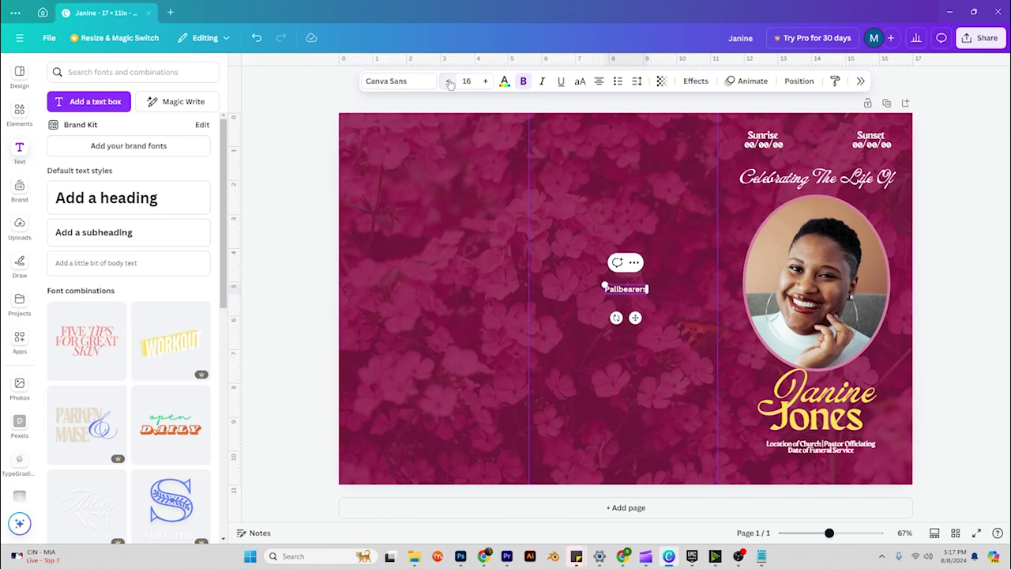
{"action": "left_click", "coordinate": [486, 81]}
{"action": "left_click", "coordinate": [485, 81]}
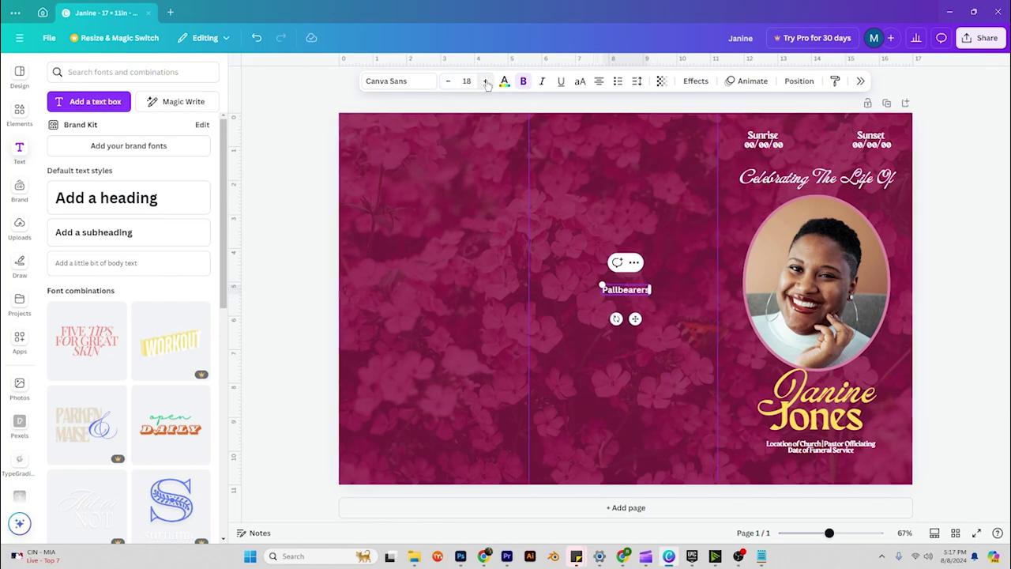
{"action": "left_click", "coordinate": [485, 81]}
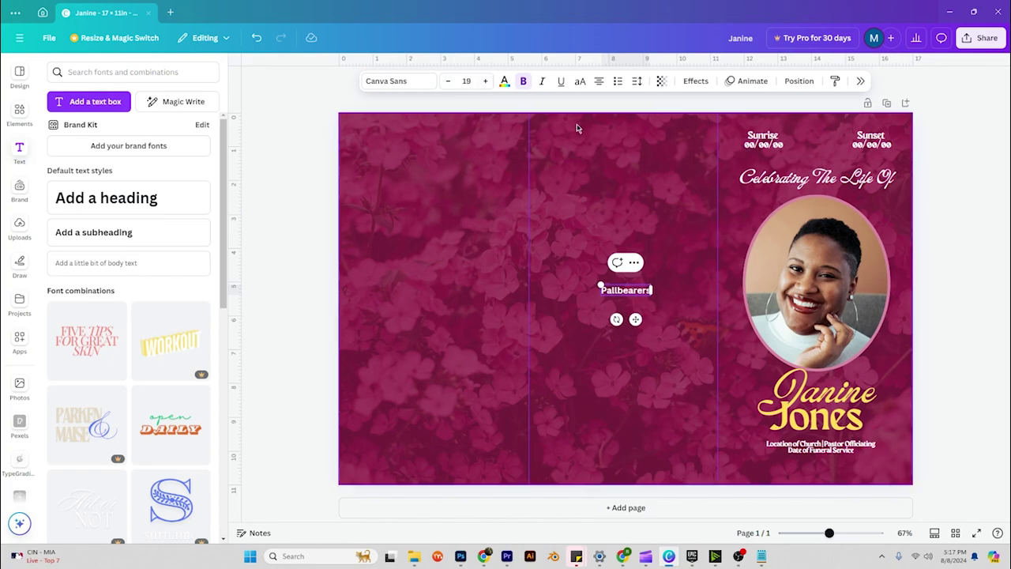
Set the Pallbearers heading in the Maragsa font.
{"action": "left_click", "coordinate": [410, 82]}
{"action": "left_click", "coordinate": [882, 211]}
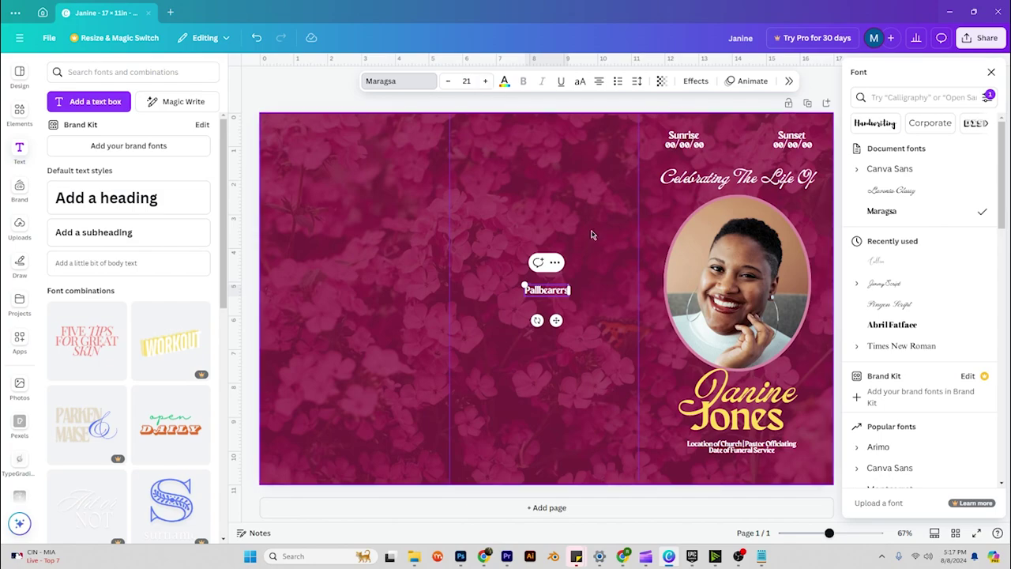
{"action": "left_click", "coordinate": [612, 256]}
{"action": "double_click", "coordinate": [624, 290]}
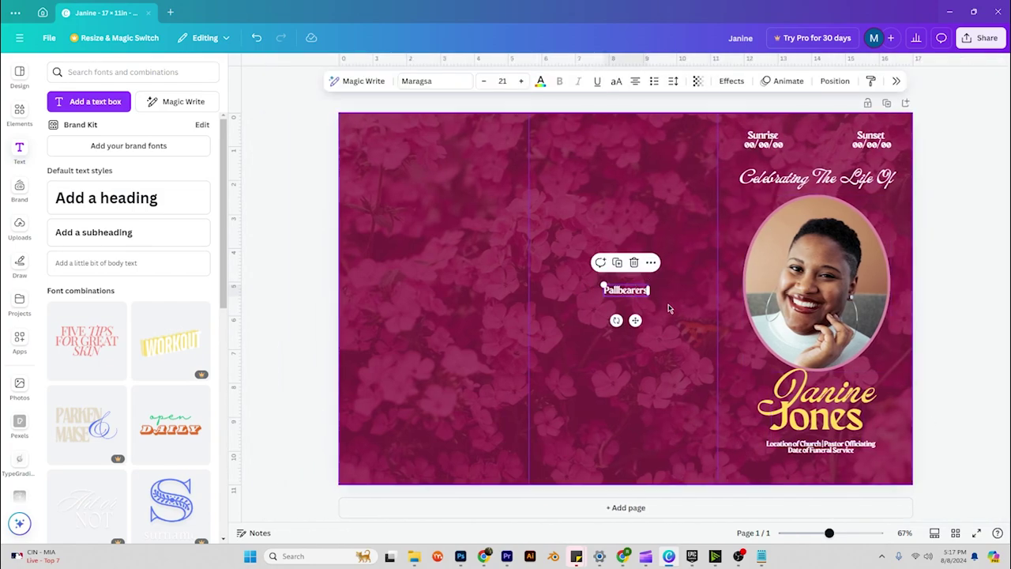
Duplicate the heading below it and type three 'Pallbearer's Name' lines in the copy.
{"action": "left_click", "coordinate": [617, 262]}
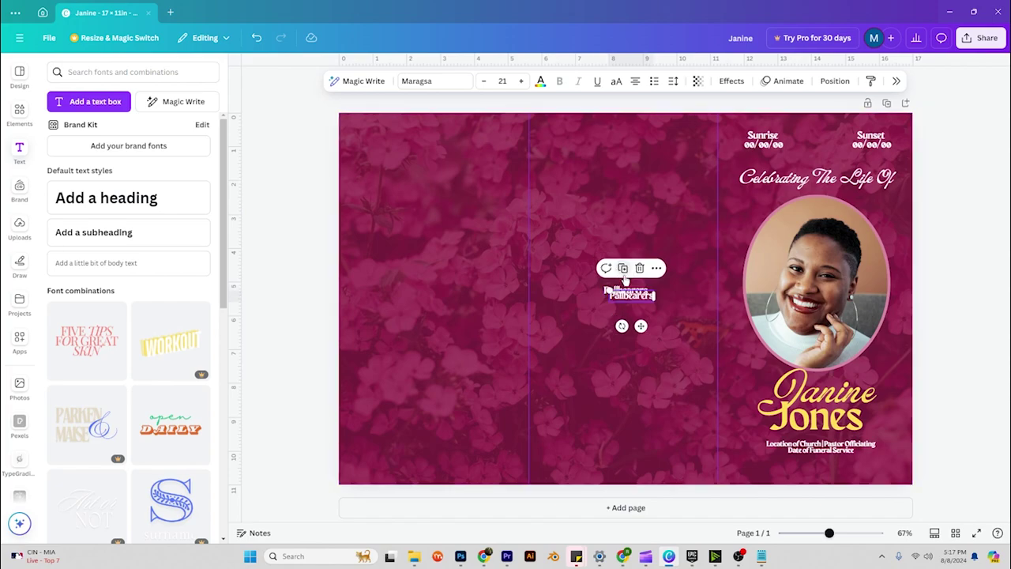
{"action": "left_click_drag", "start_coordinate": [632, 300], "coordinate": [582, 307]}
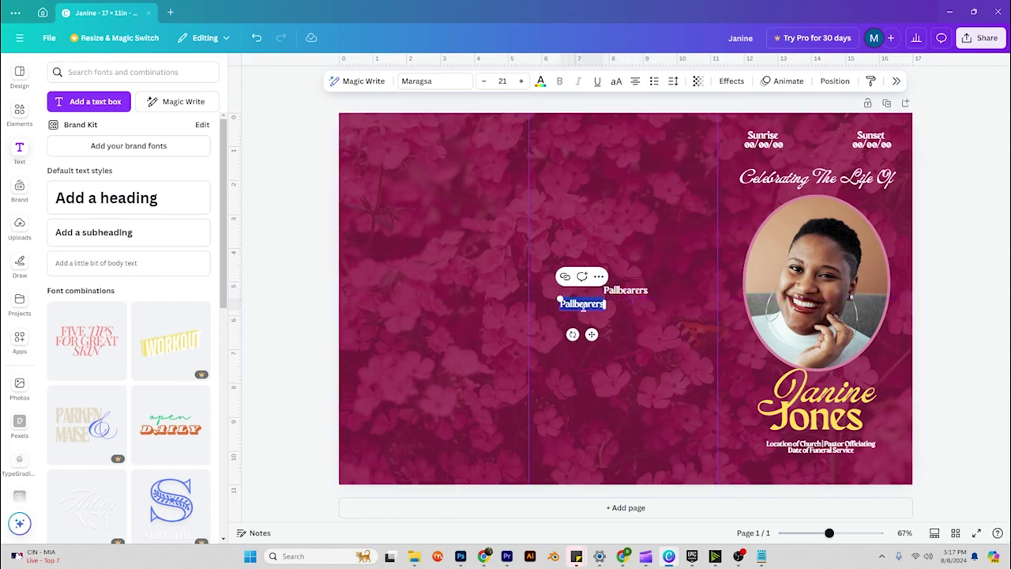
{"action": "type", "text": "Pallbear"}
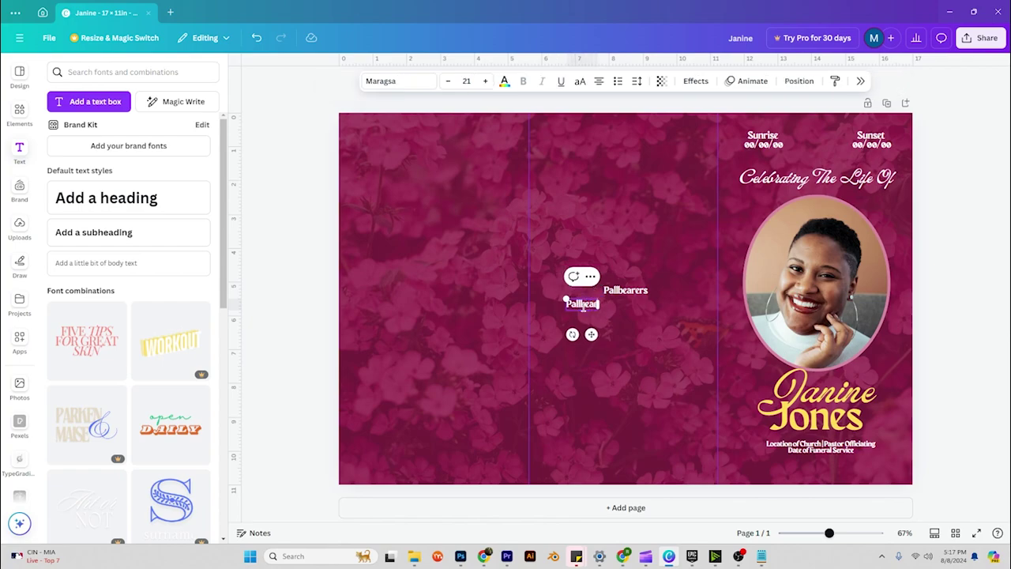
{"action": "type", "text": "er's Name"}
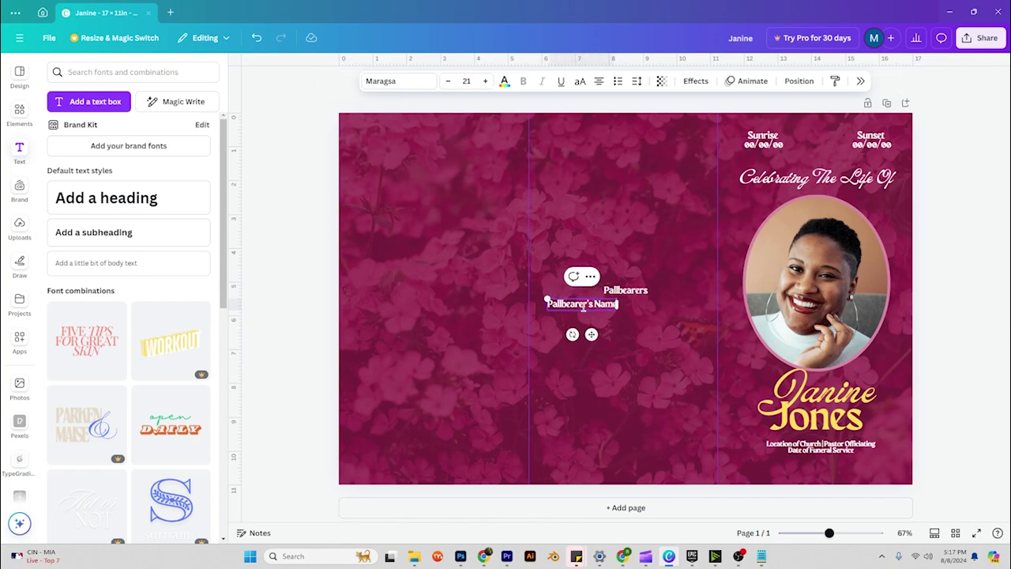
{"action": "key", "text": "Return"}
{"action": "type", "text": "Pallbearer's Name"}
{"action": "key", "text": "Return"}
{"action": "key", "text": "Return"}
{"action": "type", "text": "Pallbearer's Name"}
{"action": "key", "text": "Return"}
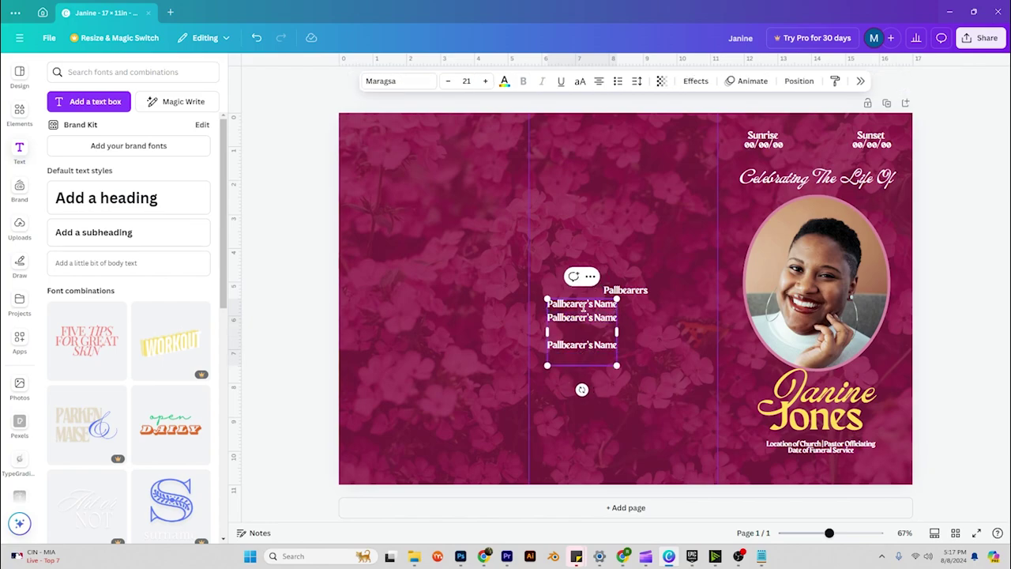
{"action": "key", "text": "BackSpace"}
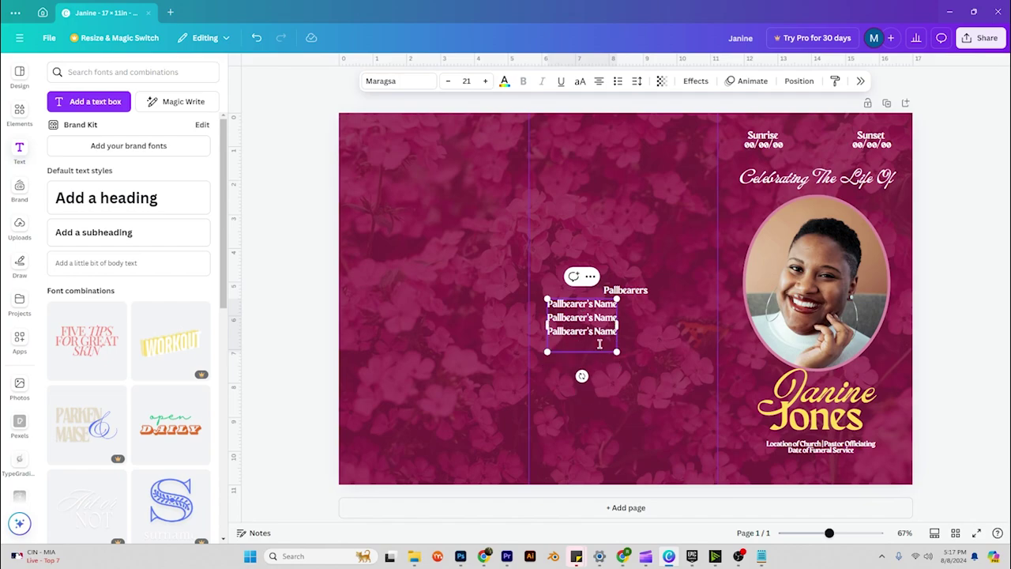
{"action": "left_click", "coordinate": [658, 335]}
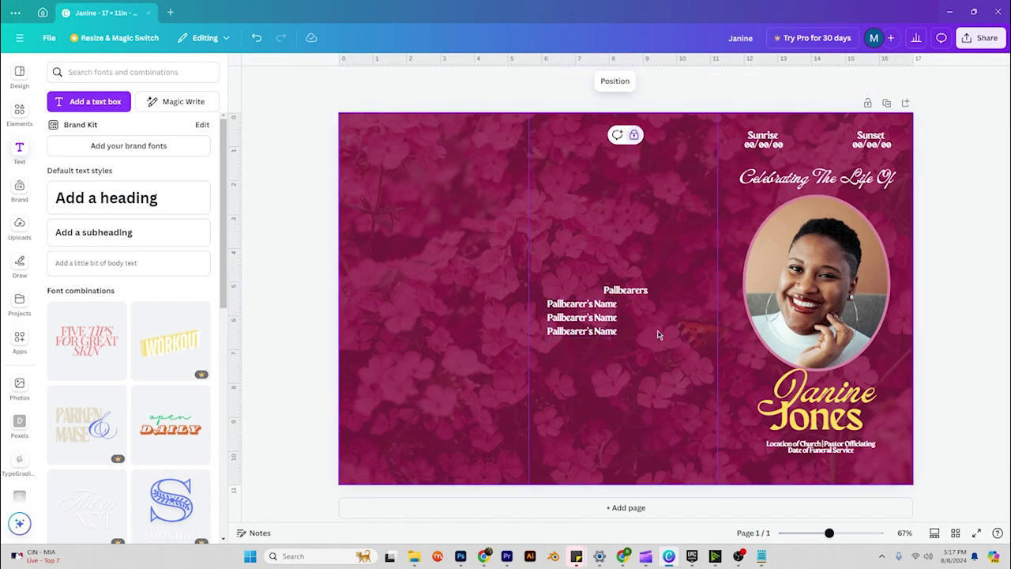
Lower the name list to size 19 and tighten its line spacing to 1.17.
{"action": "left_click", "coordinate": [586, 317]}
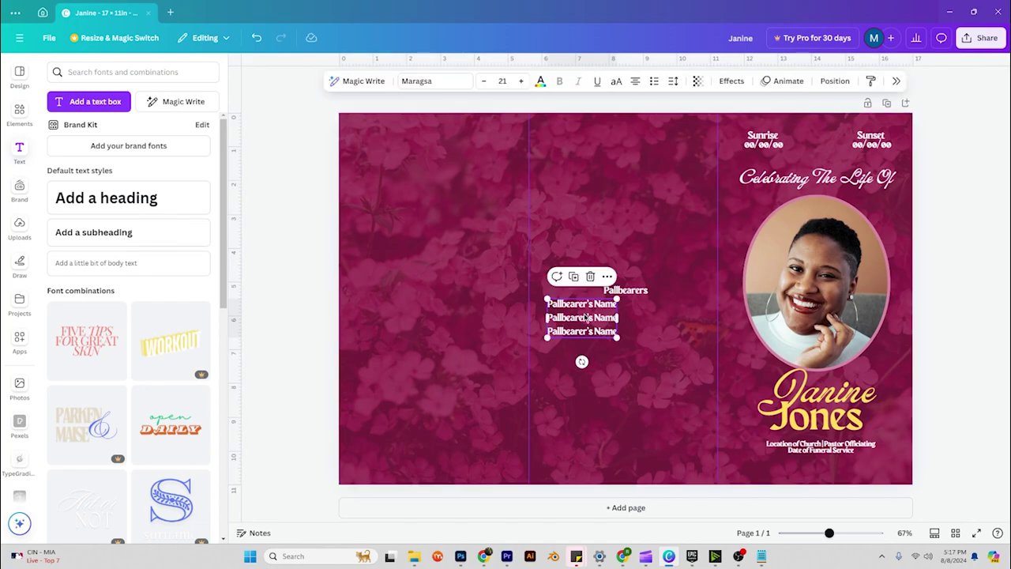
{"action": "left_click", "coordinate": [483, 80]}
{"action": "left_click", "coordinate": [483, 80]}
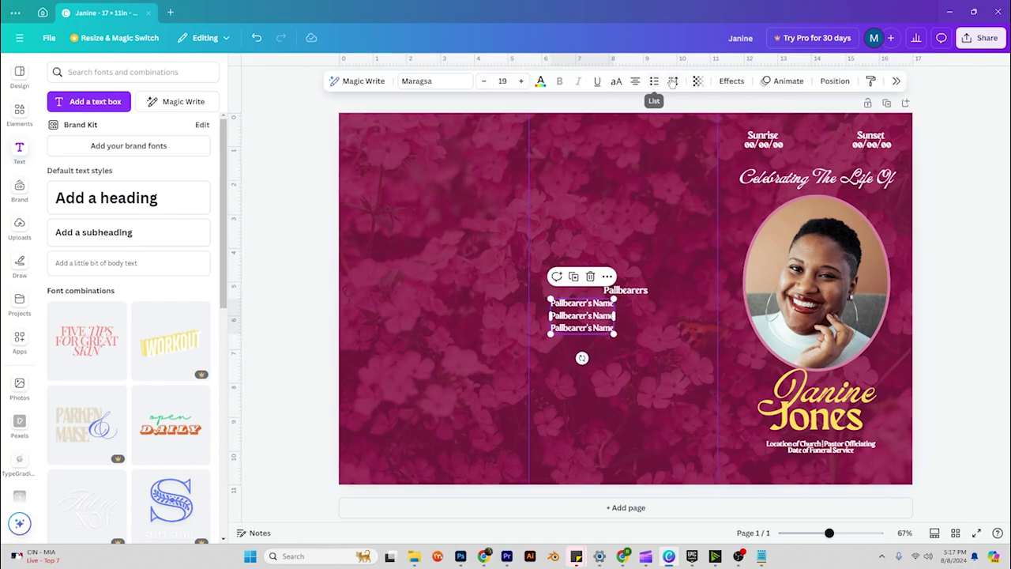
{"action": "left_click", "coordinate": [673, 81]}
{"action": "left_click_drag", "start_coordinate": [654, 161], "coordinate": [647, 162]}
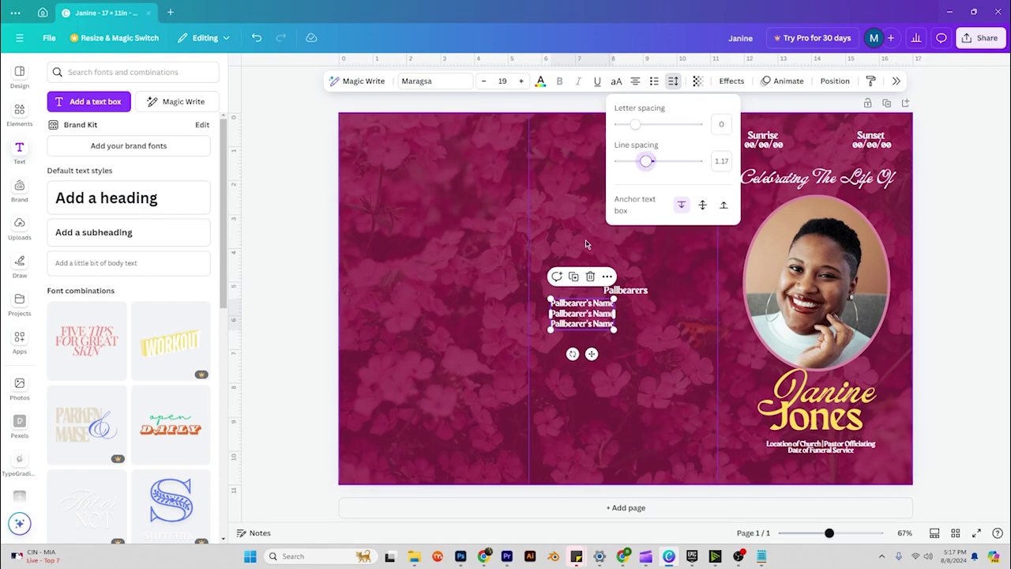
Duplicate the name list and place the copy to the right as a second column.
{"action": "left_click", "coordinate": [573, 276]}
{"action": "left_click_drag", "start_coordinate": [583, 317], "coordinate": [669, 310]}
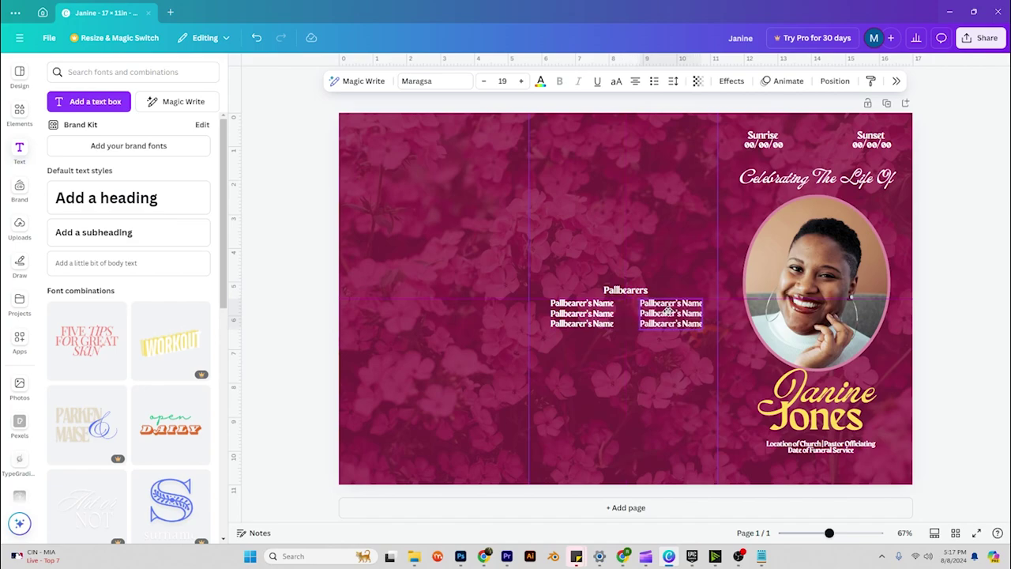
{"action": "key", "text": "Escape"}
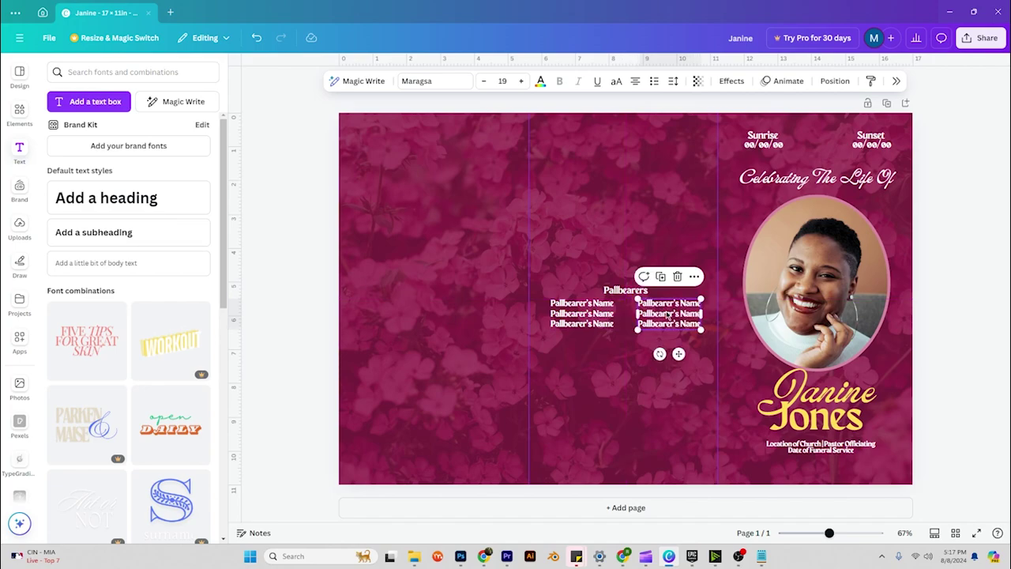
{"action": "left_click", "coordinate": [676, 203]}
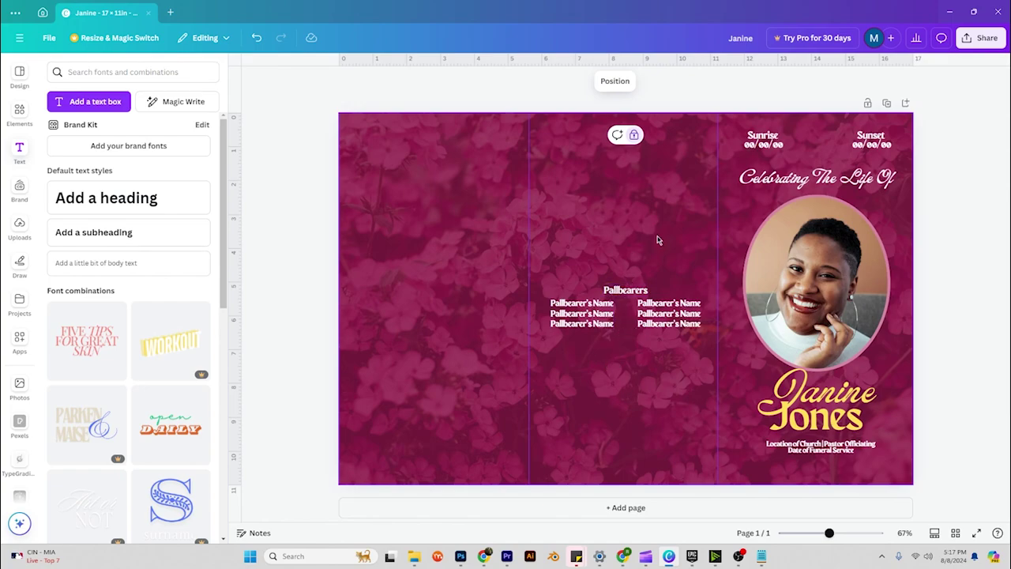
Change the Pallbearers heading text colour to yellow.
{"action": "left_click", "coordinate": [637, 292]}
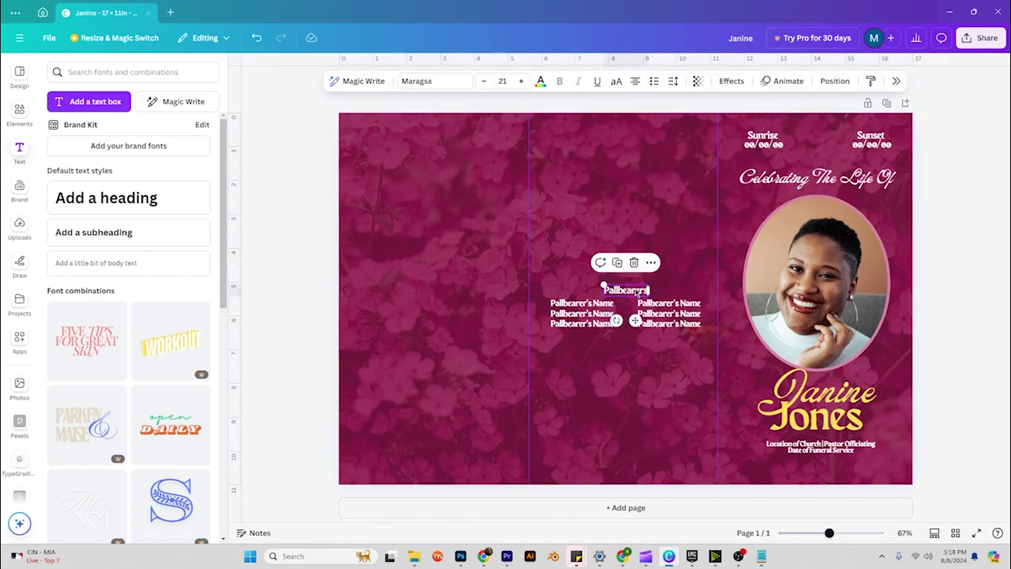
{"action": "left_click", "coordinate": [540, 81]}
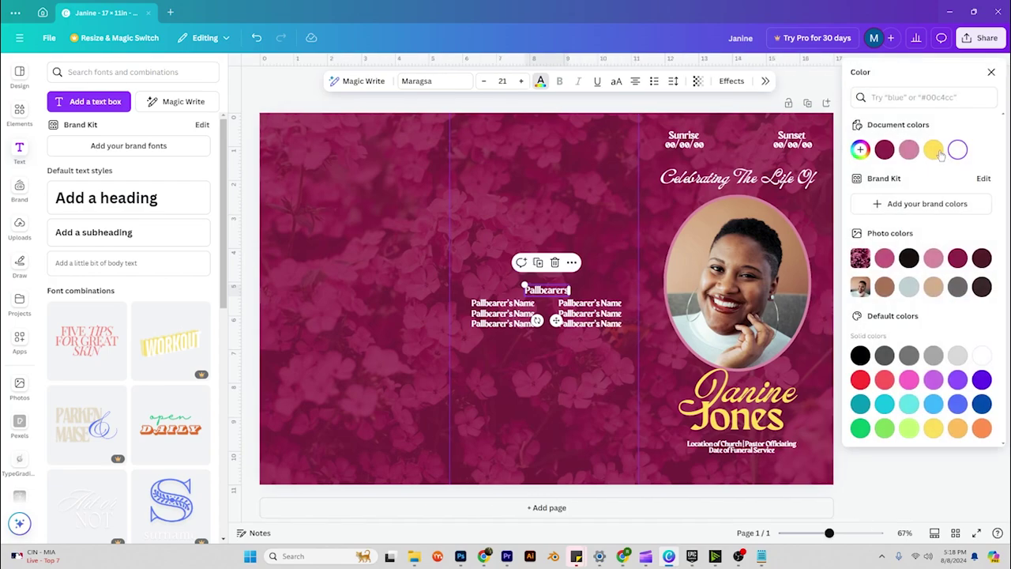
{"action": "left_click", "coordinate": [933, 150]}
{"action": "left_click", "coordinate": [616, 284]}
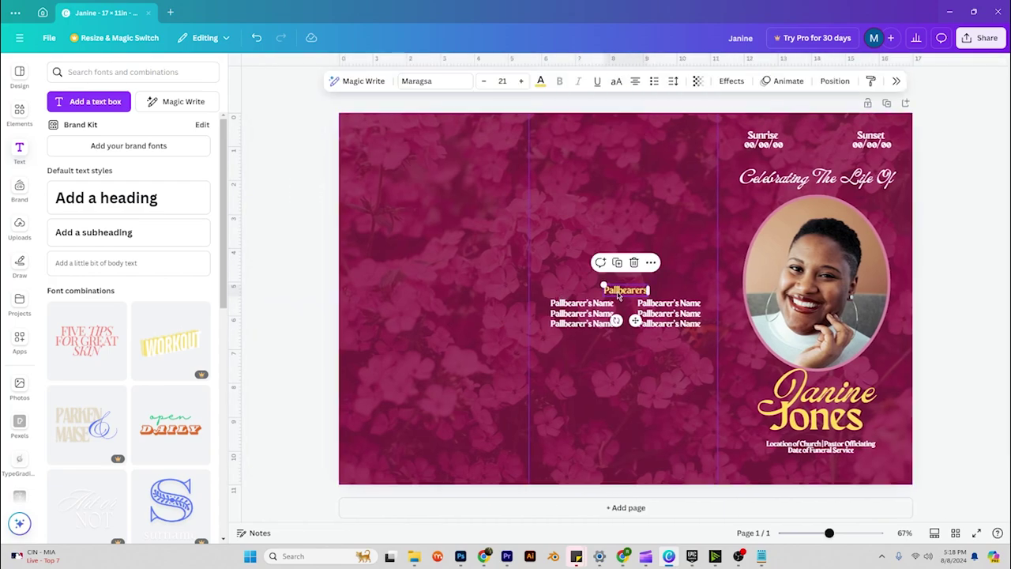
Copy the heading to the top of the middle panel and retype it '2 Corinthians 1:3-4'.
{"action": "left_click_drag", "start_coordinate": [628, 293], "coordinate": [624, 148]}
{"action": "double_click", "coordinate": [624, 149]}
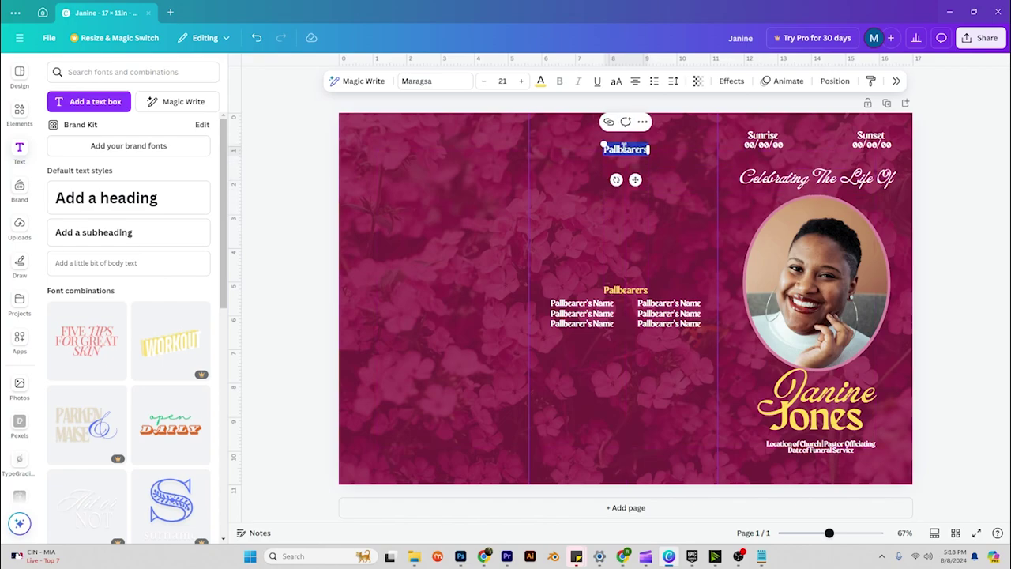
{"action": "type", "text": "Carin"}
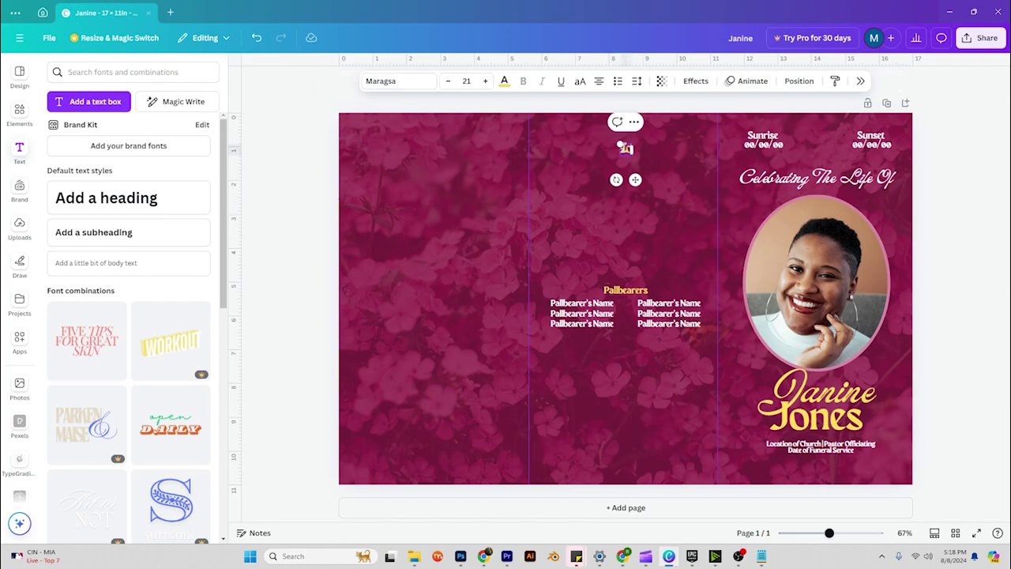
{"action": "type", "text": "thians"}
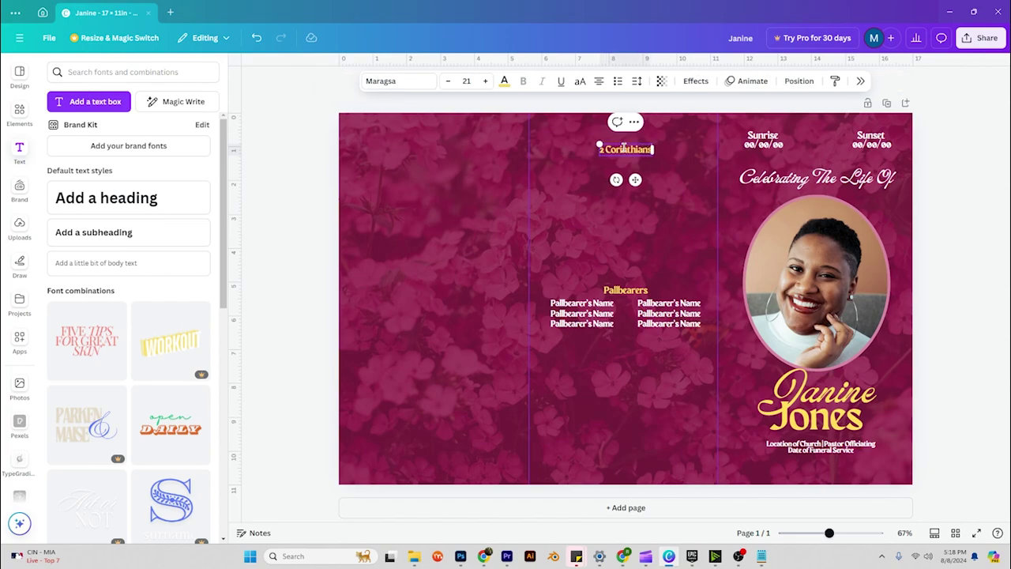
{"action": "type", "text": " 1:3"}
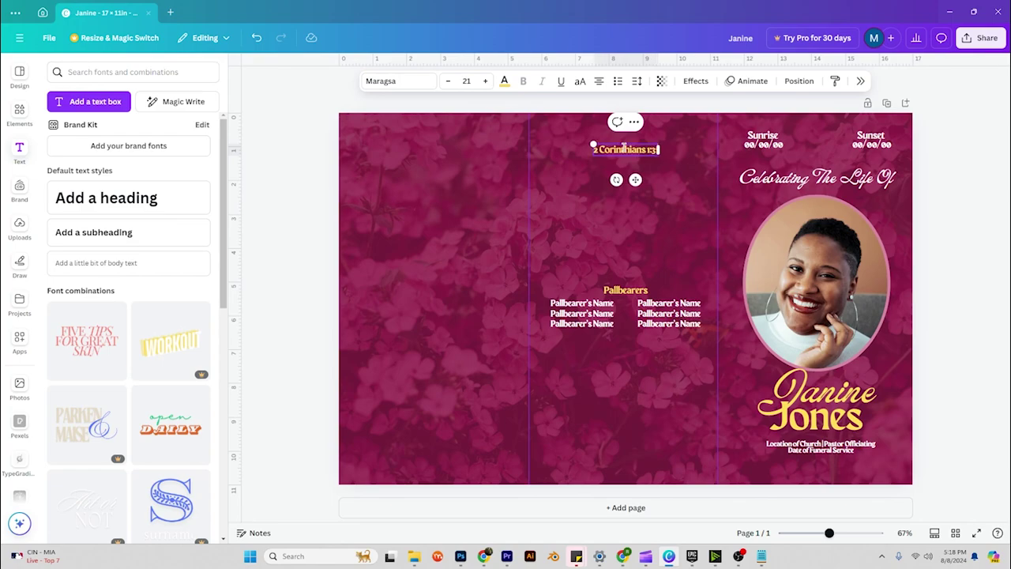
{"action": "type", "text": "-4"}
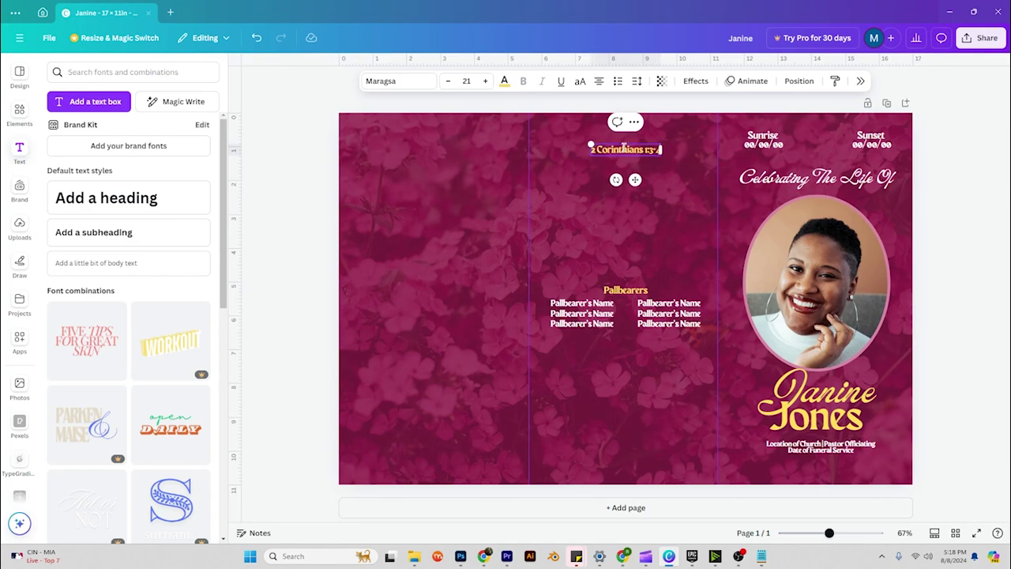
Add a subheading box with the pasted 2 Corinthians passage, narrowed and set to size 14.
{"action": "left_click", "coordinate": [93, 232]}
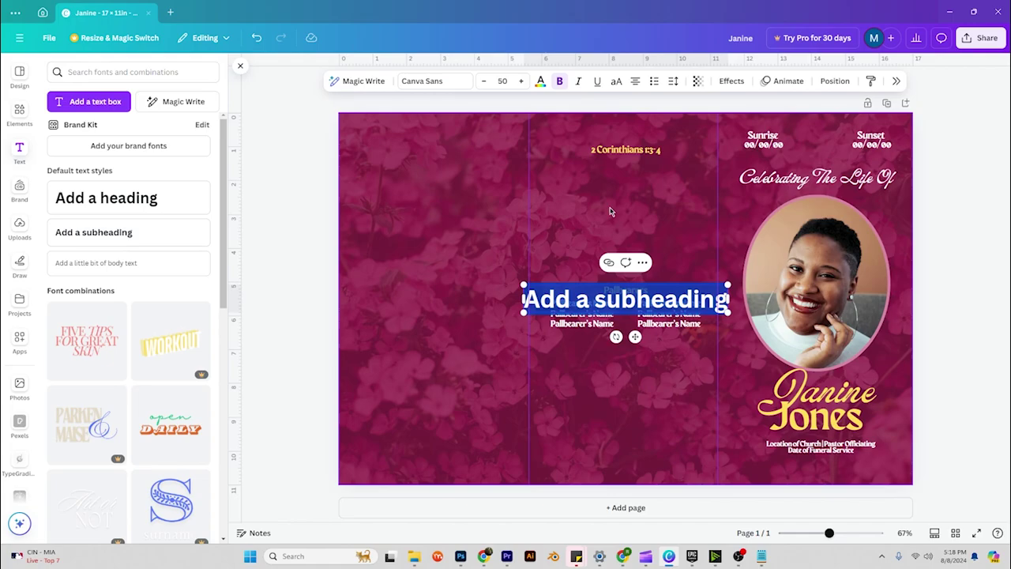
{"action": "type", "text": "All praise to God, the Father of our Lord Jesus Christ. God is our merciful Father and the source of all comfort. He comforts us in all our troubles so that we can comfort others. When they are troubled, we will be able to give them the same comfort God has given us."}
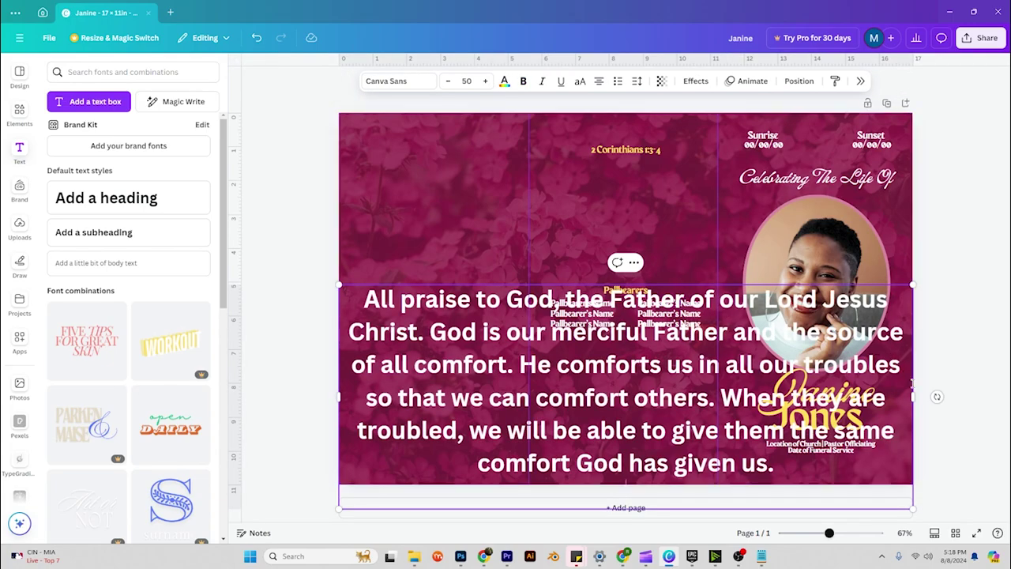
{"action": "left_click_drag", "start_coordinate": [916, 397], "coordinate": [717, 397]}
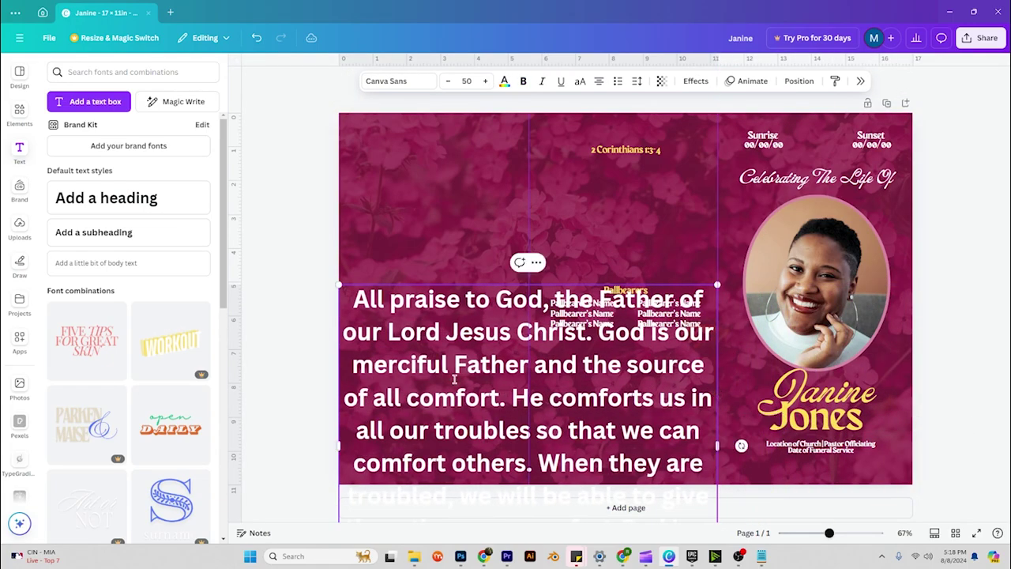
{"action": "left_click_drag", "start_coordinate": [344, 444], "coordinate": [528, 442]}
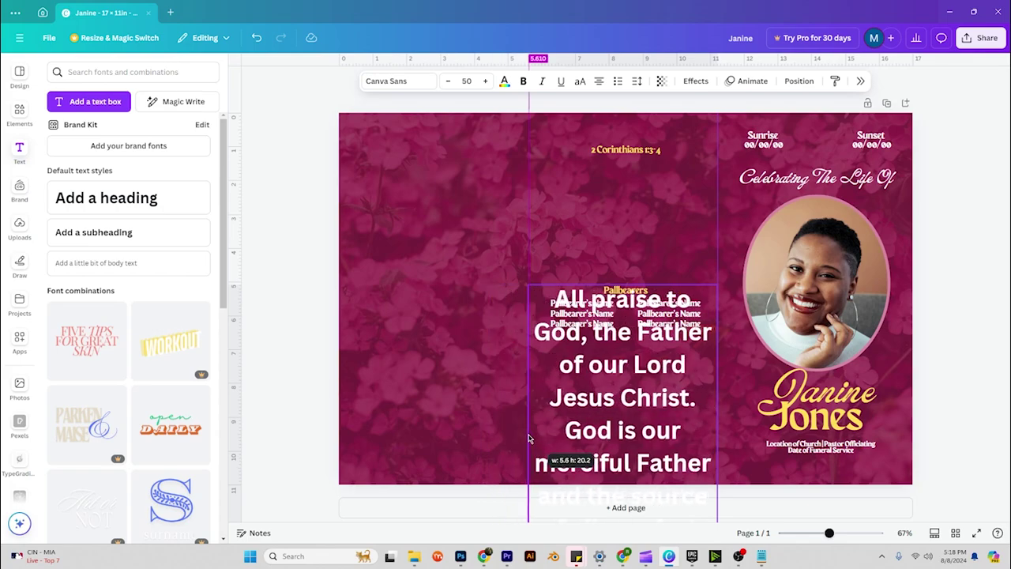
{"action": "scroll", "coordinate": [608, 444], "scroll_direction": "down", "scroll_amount": 3}
{"action": "scroll", "coordinate": [609, 444], "scroll_direction": "down", "scroll_amount": 4}
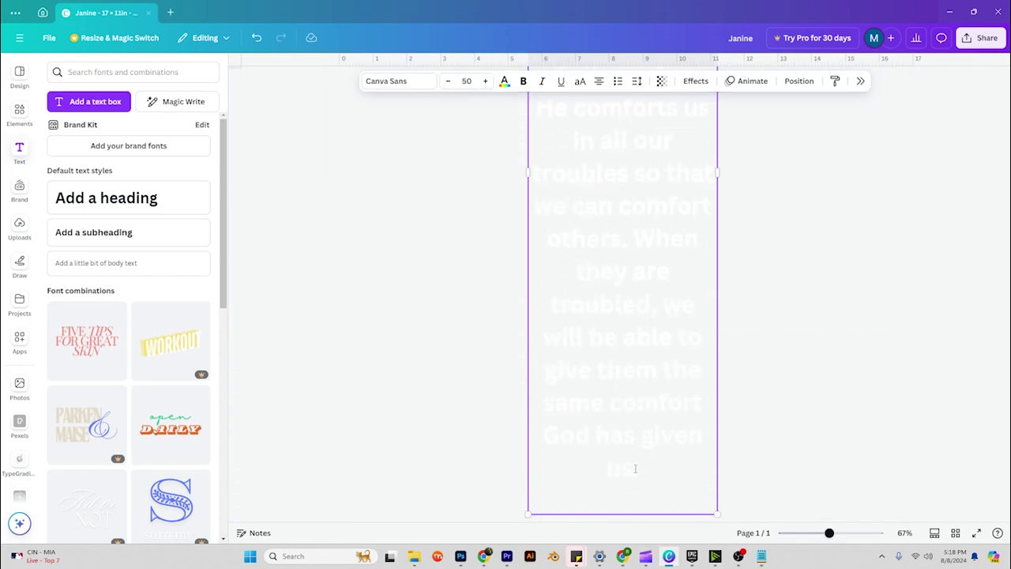
{"action": "scroll", "coordinate": [635, 437], "scroll_direction": "up", "scroll_amount": 8}
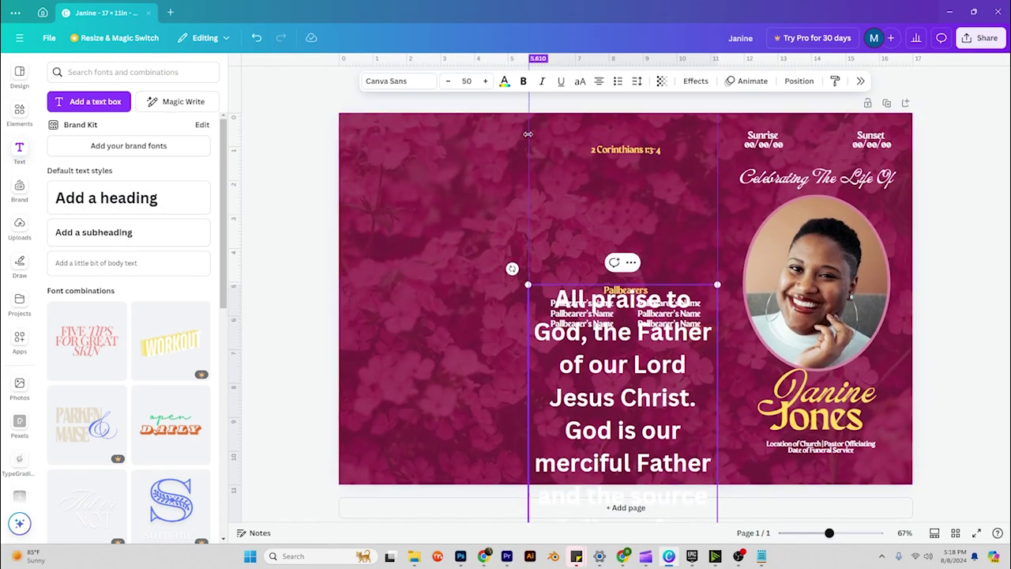
{"action": "left_click", "coordinate": [502, 81]}
{"action": "left_click", "coordinate": [501, 80]}
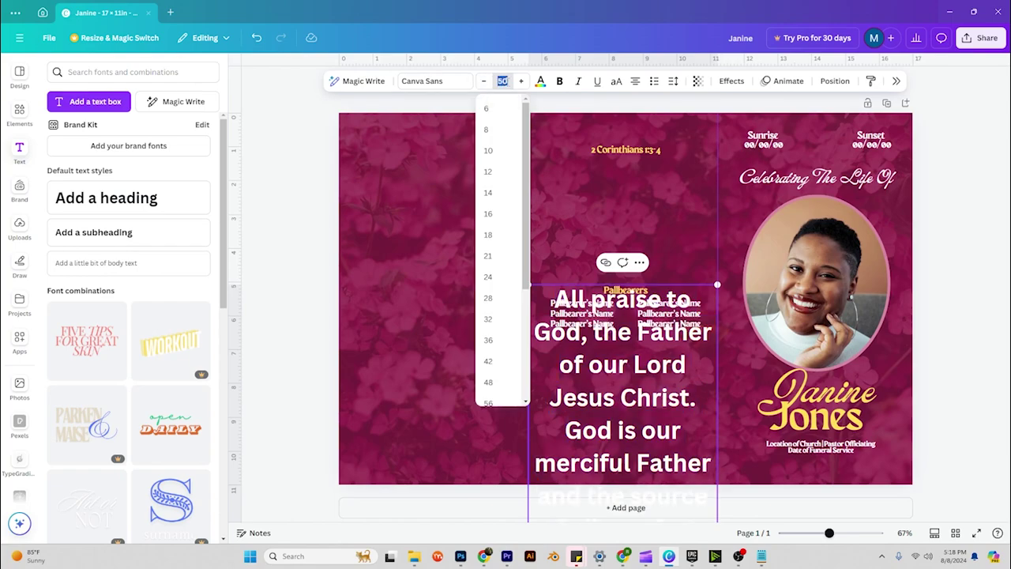
{"action": "left_click", "coordinate": [502, 194]}
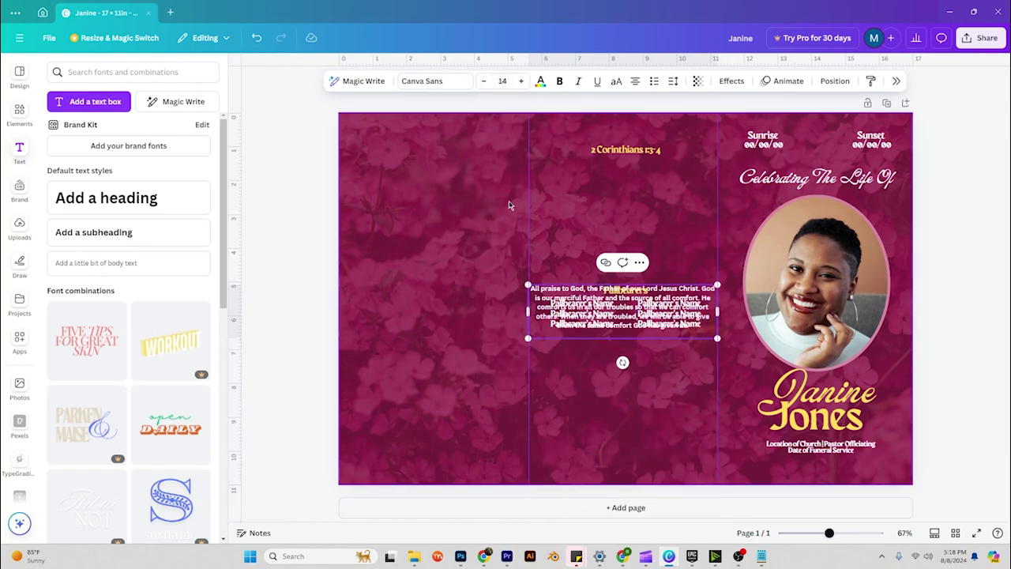
Position the passage box just under the 2 Corinthians 1:3-4 heading.
{"action": "left_click", "coordinate": [661, 364]}
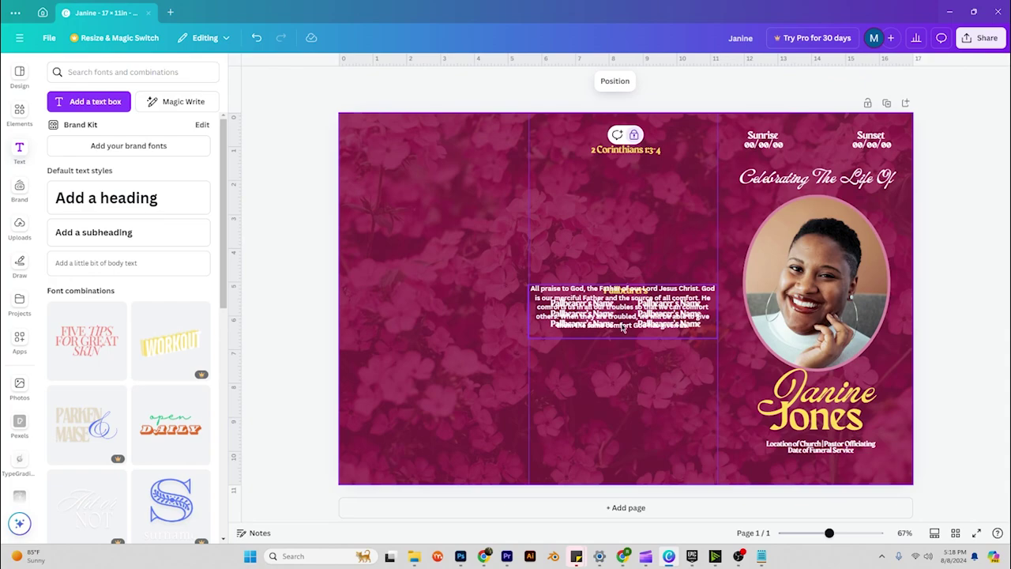
{"action": "left_click_drag", "start_coordinate": [622, 329], "coordinate": [624, 203]}
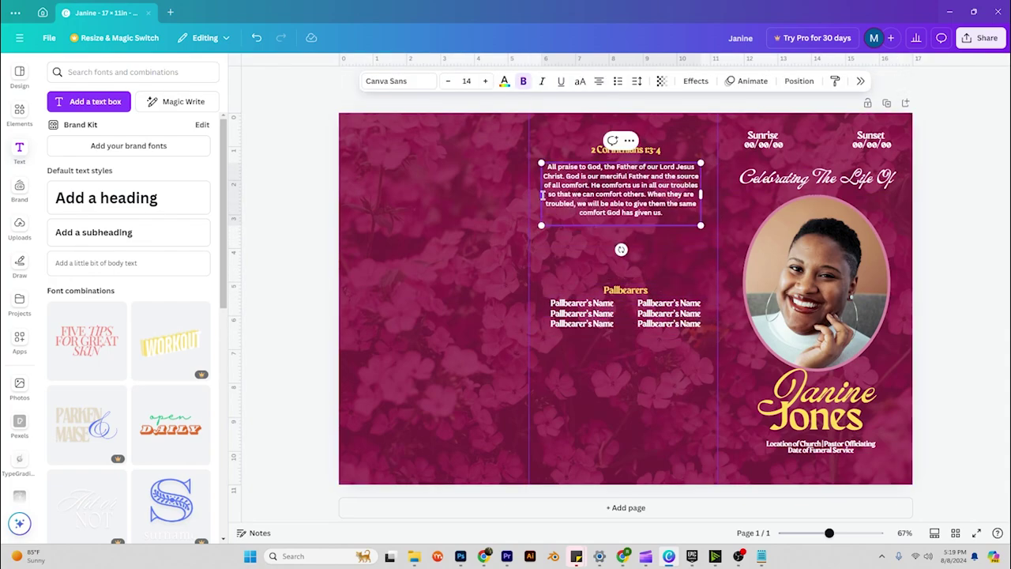
{"action": "left_click_drag", "start_coordinate": [542, 195], "coordinate": [550, 194]}
{"action": "double_click", "coordinate": [657, 202]}
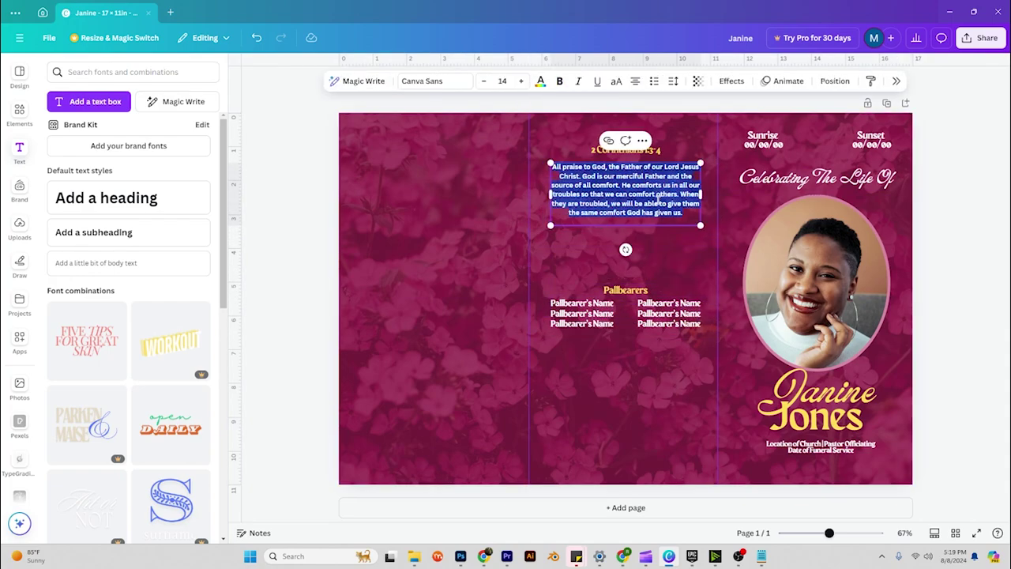
{"action": "left_click", "coordinate": [988, 197]}
{"action": "left_click", "coordinate": [658, 201]}
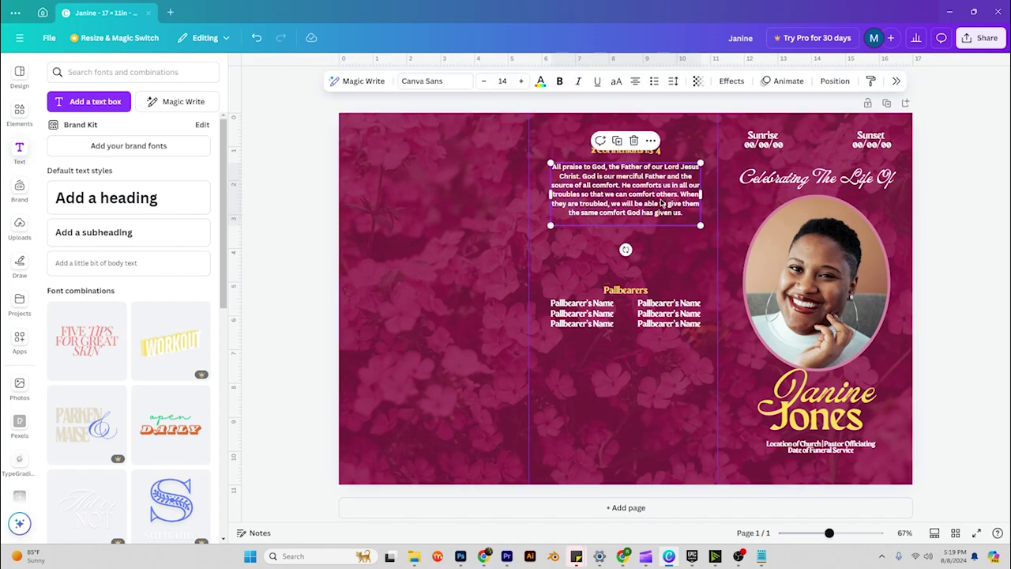
{"action": "left_click_drag", "start_coordinate": [658, 201], "coordinate": [660, 196]}
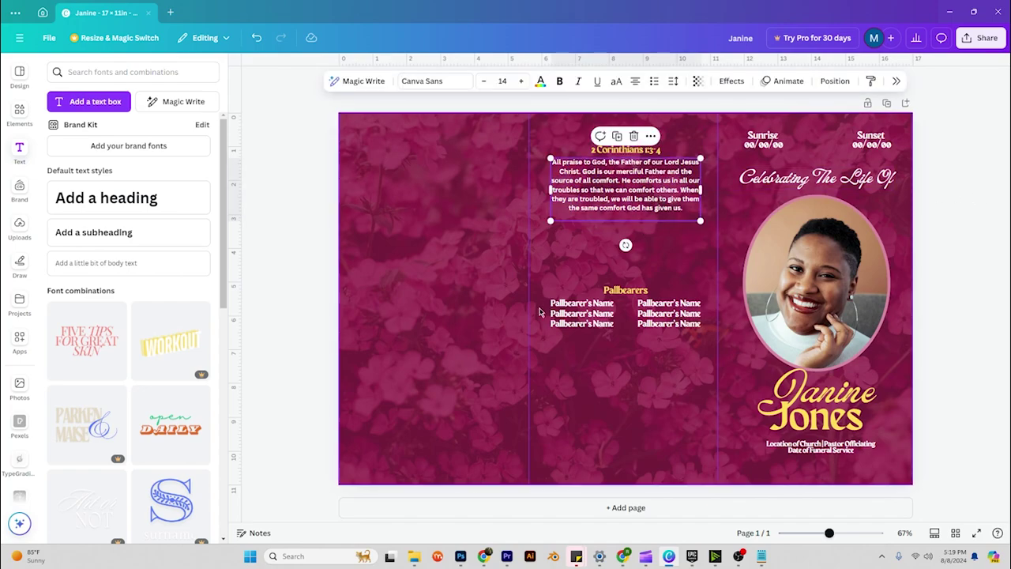
Copy the passage's text style and paste it onto the pallbearer name lists.
{"action": "left_click", "coordinate": [546, 279]}
{"action": "right_click", "coordinate": [598, 202]}
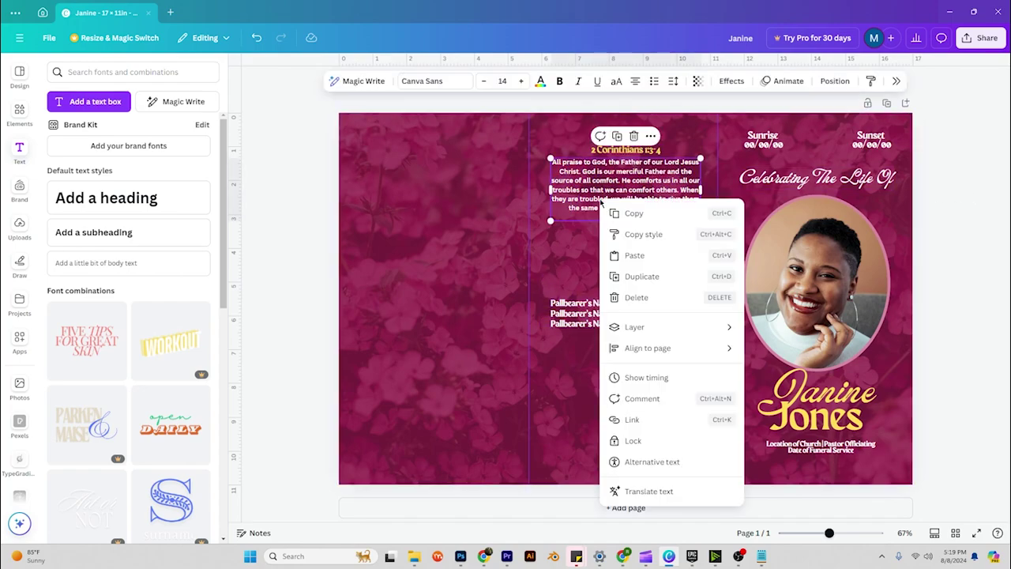
{"action": "left_click", "coordinate": [638, 235]}
{"action": "left_click", "coordinate": [591, 317]}
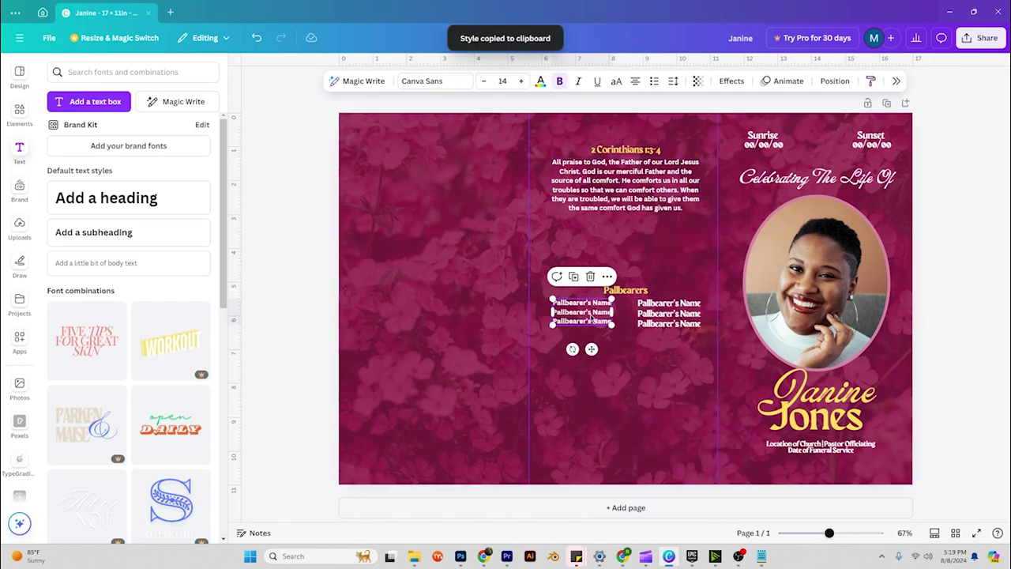
{"action": "right_click", "coordinate": [590, 317]}
{"action": "left_click", "coordinate": [623, 308]}
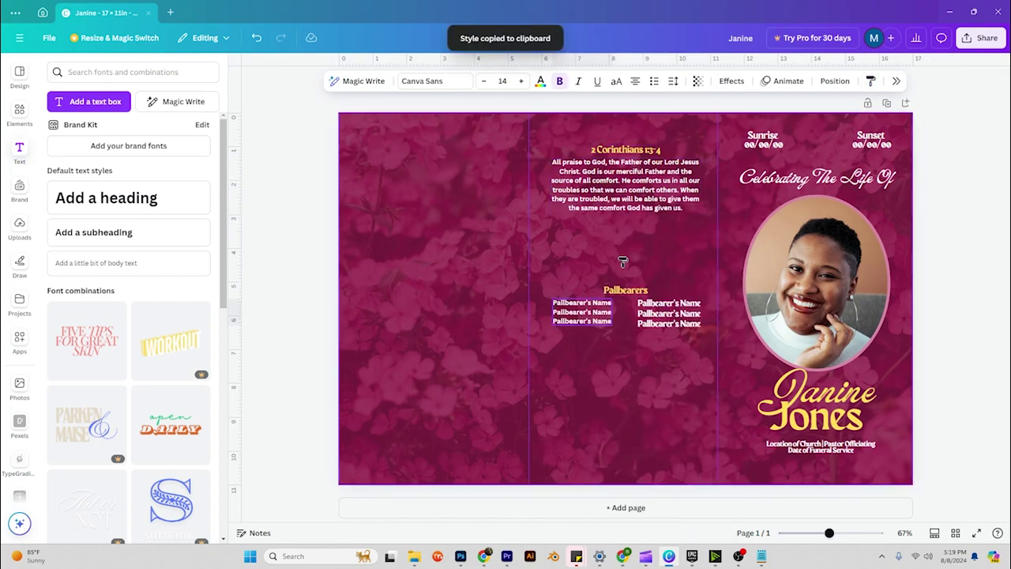
{"action": "left_click", "coordinate": [675, 313]}
{"action": "left_click", "coordinate": [677, 251]}
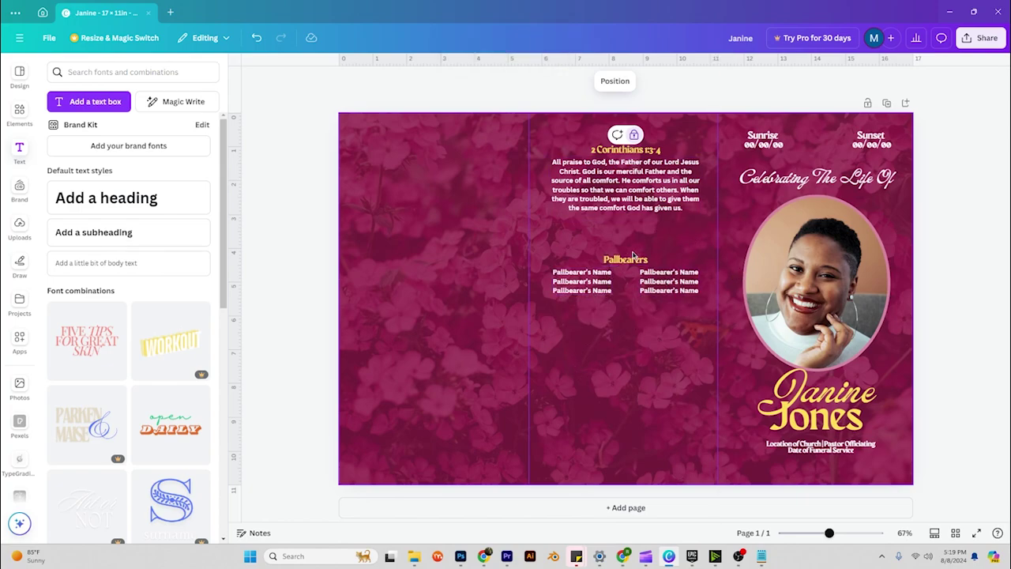
Copy the Pallbearers heading lower on the middle panel and retype it 'Acknowledgements'.
{"action": "left_click", "coordinate": [632, 256]}
{"action": "left_click_drag", "start_coordinate": [633, 257], "coordinate": [629, 341]}
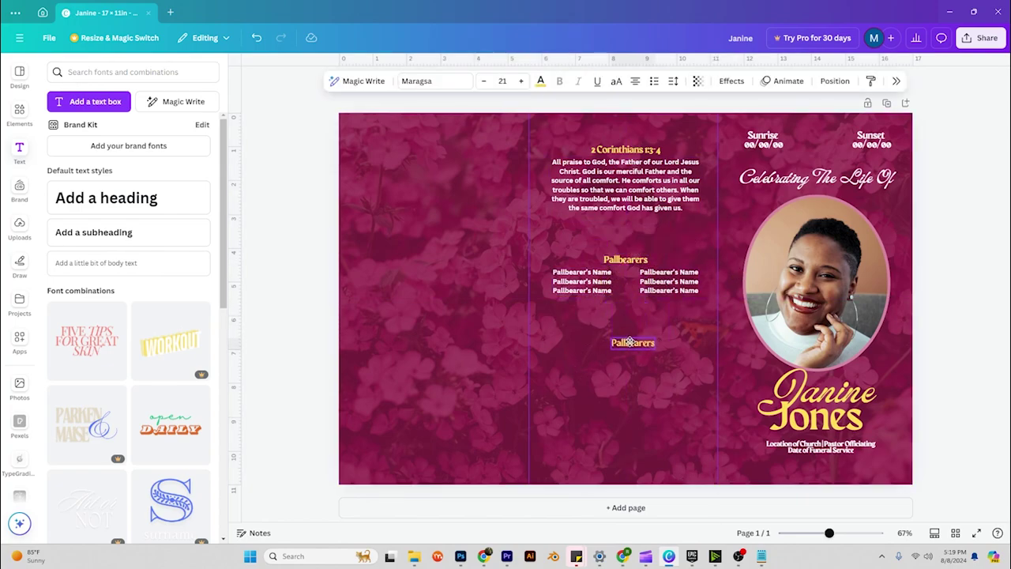
{"action": "double_click", "coordinate": [629, 341]}
{"action": "key", "text": "BackSpace"}
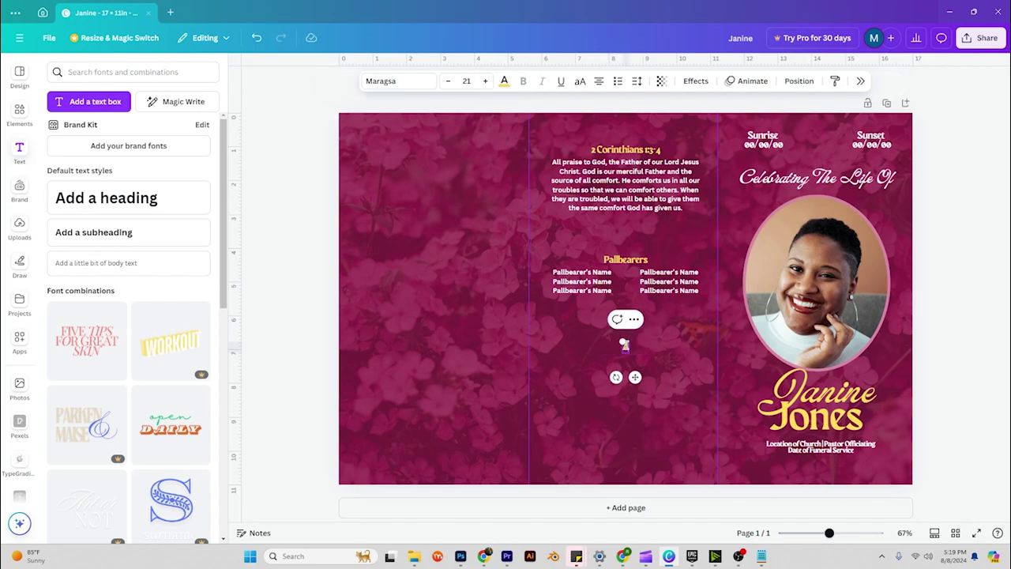
{"action": "type", "text": "Acknowledgements"}
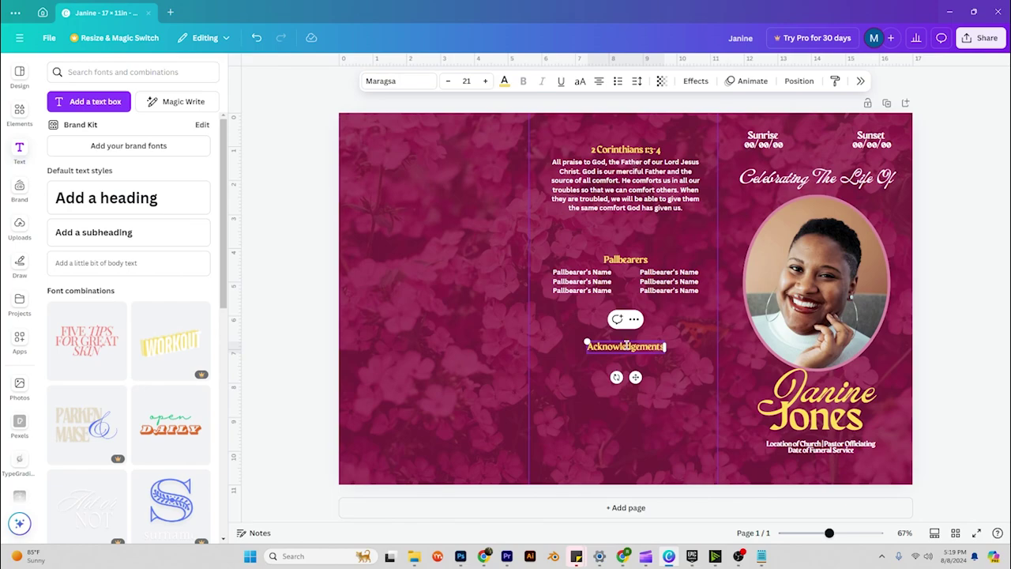
{"action": "left_click", "coordinate": [681, 357]}
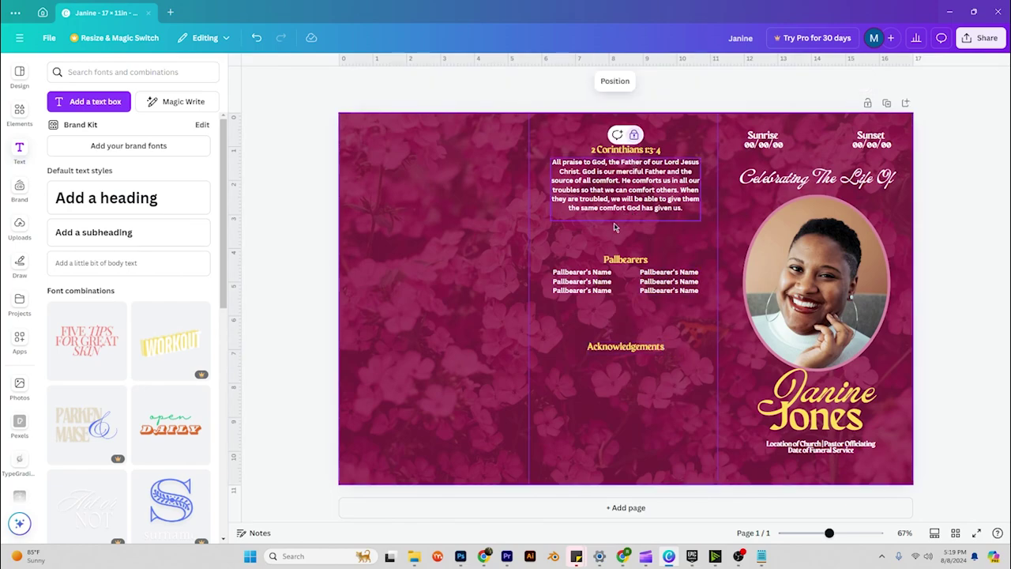
Copy the names list under it and replace the text with the family's thank-you message.
{"action": "left_click", "coordinate": [582, 282]}
{"action": "left_click_drag", "start_coordinate": [582, 281], "coordinate": [630, 368]}
{"action": "left_click", "coordinate": [630, 368]}
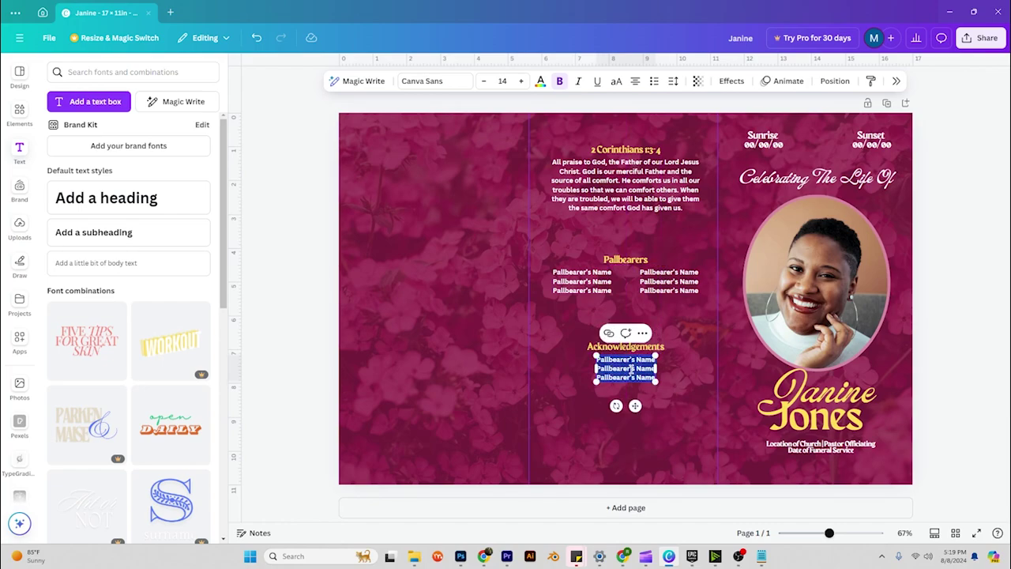
{"action": "type", "text": "The famio"}
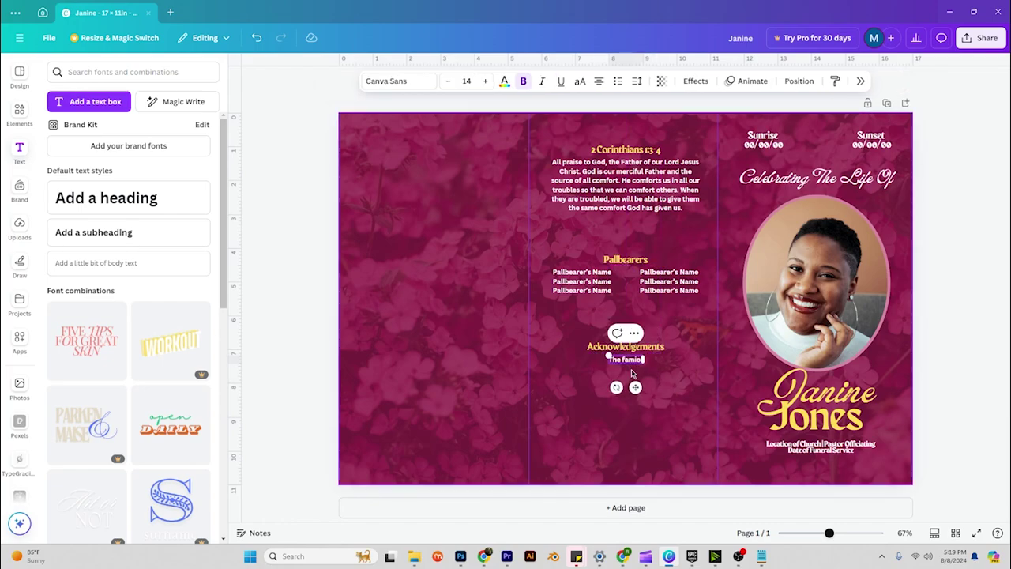
{"action": "key", "text": "BackSpace"}
{"action": "type", "text": "ly would"}
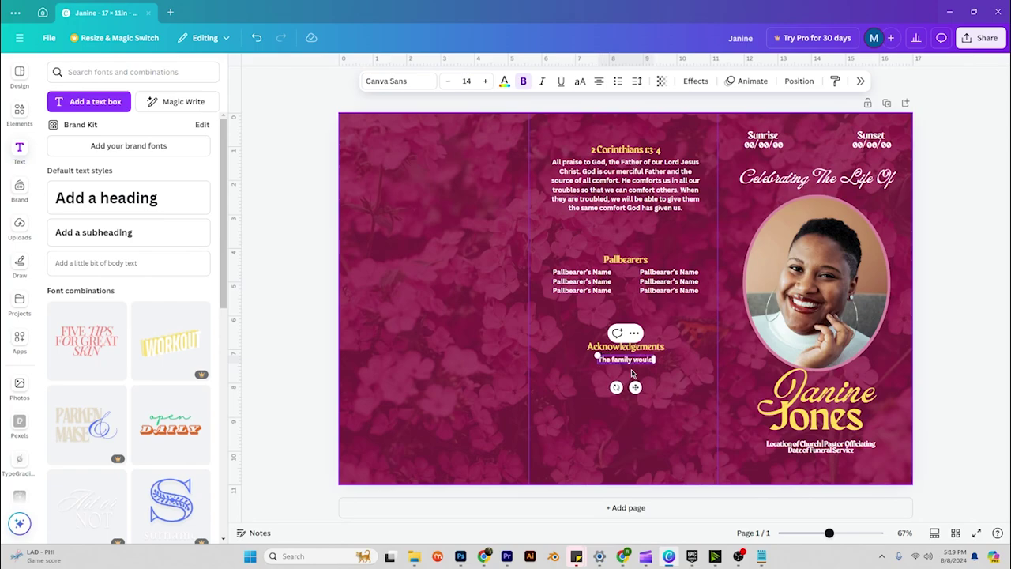
{"action": "type", "text": " love to thank everyon"}
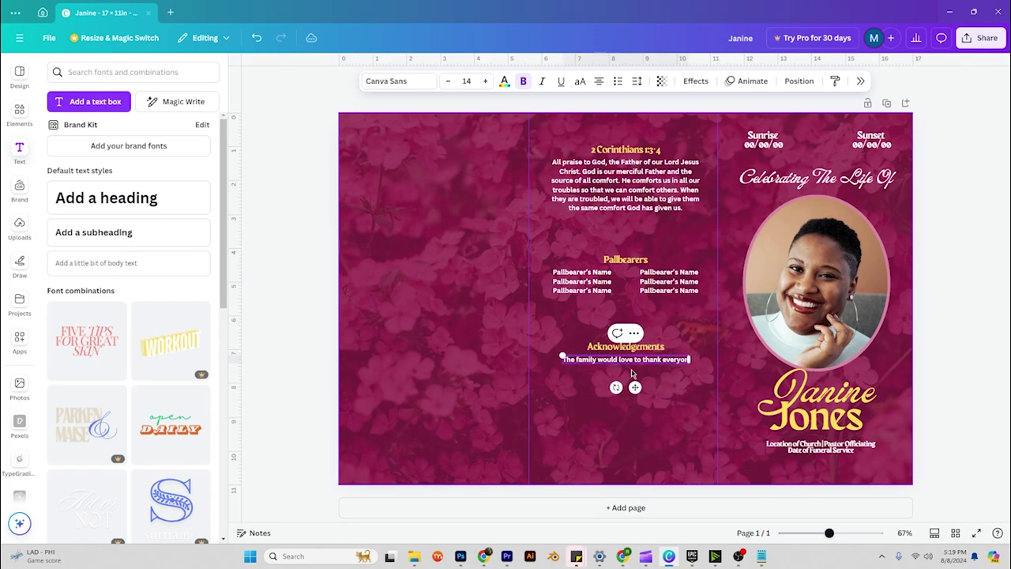
{"action": "type", "text": "e who has support"}
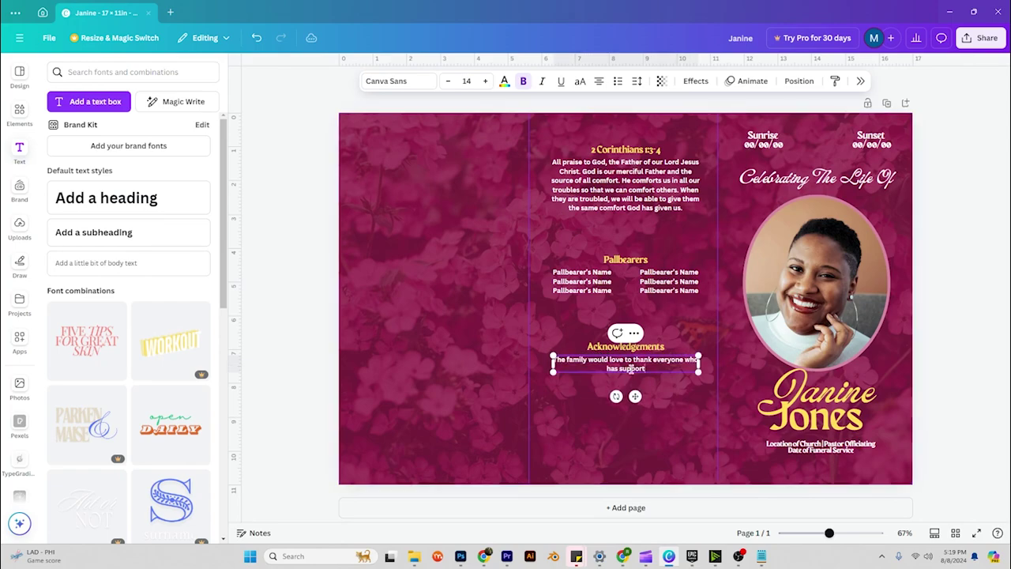
{"action": "type", "text": "ed us during this"}
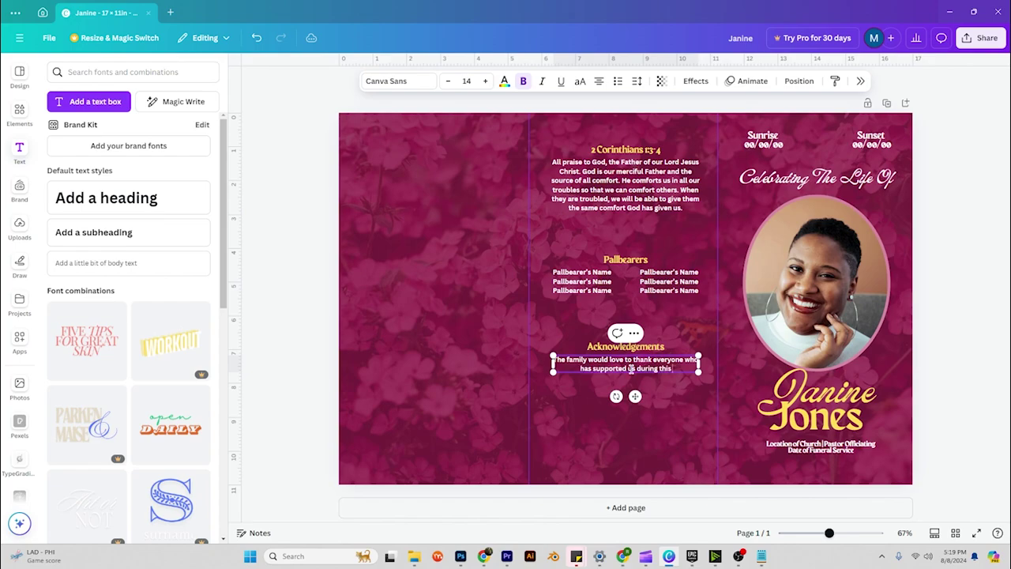
{"action": "type", "text": " tragedy."}
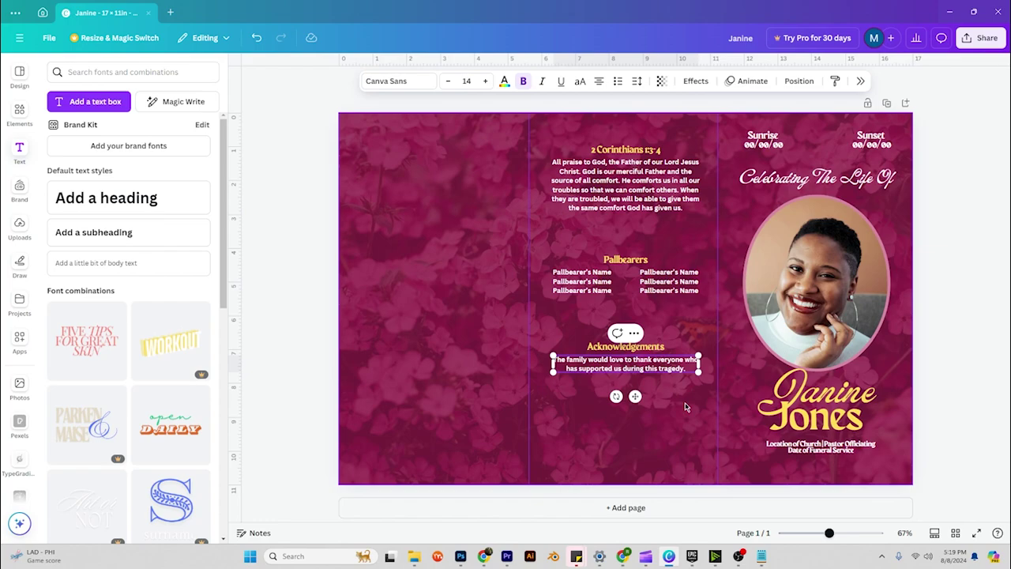
{"action": "left_click", "coordinate": [660, 406]}
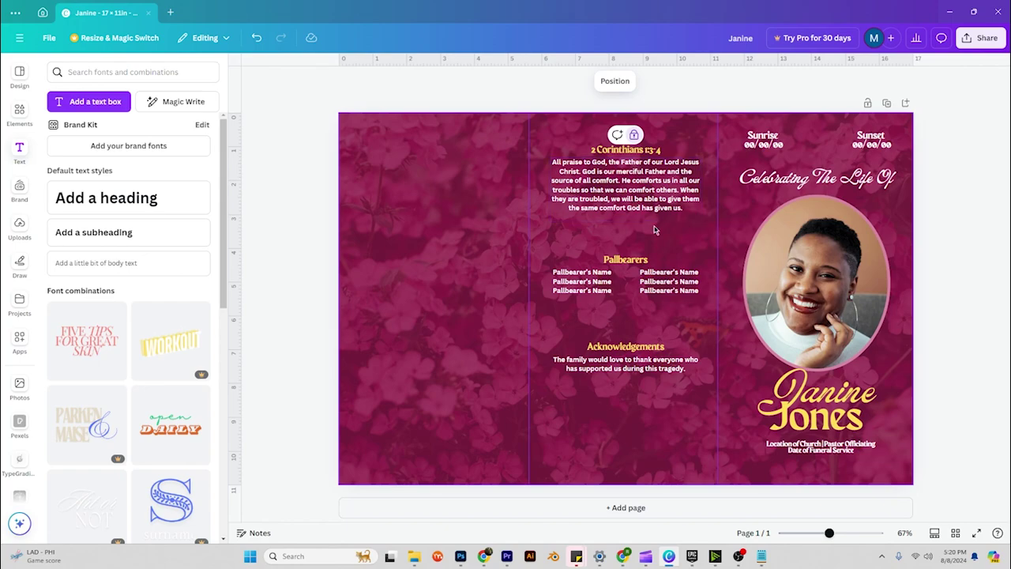
Copy the heading below the acknowledgements and retype it 'Funeral Home Name'.
{"action": "double_click", "coordinate": [623, 264]}
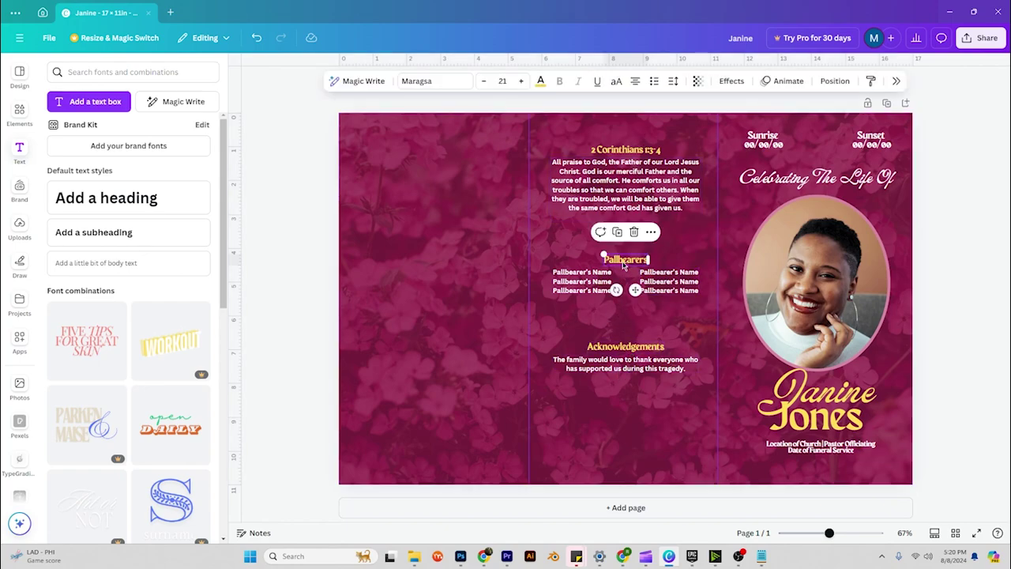
{"action": "left_click_drag", "start_coordinate": [623, 264], "coordinate": [622, 420]}
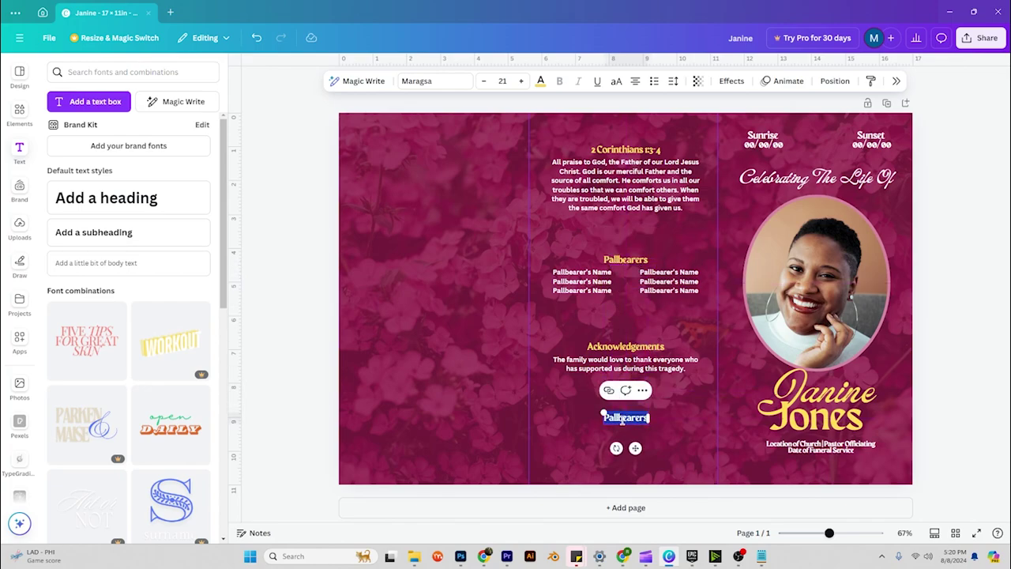
{"action": "type", "text": "Funeral Home Name"}
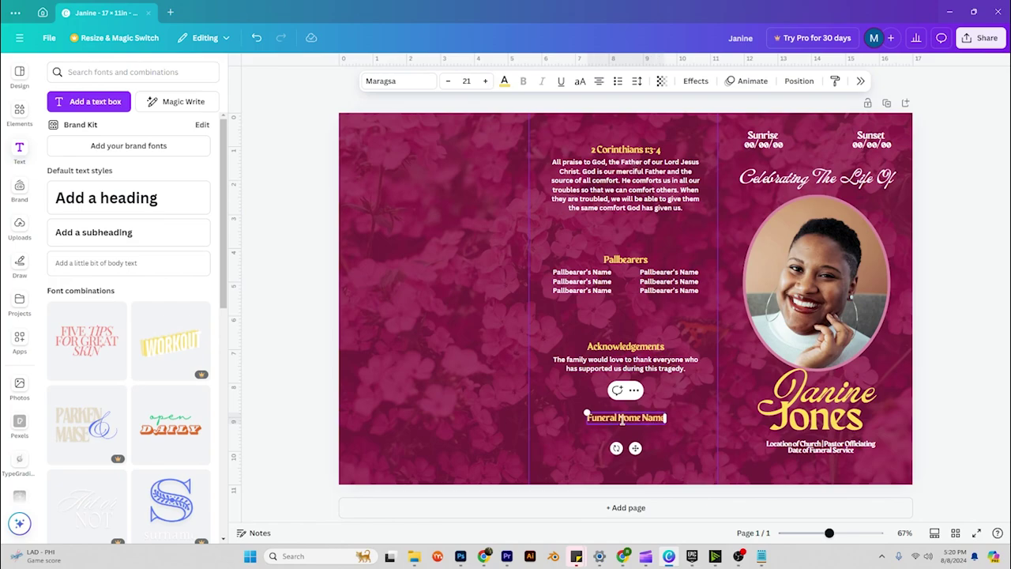
{"action": "left_click", "coordinate": [622, 433]}
Copy the thank-you paragraph below it and retype it 'Address of Funeral Home'.
{"action": "left_click", "coordinate": [626, 365]}
{"action": "left_click_drag", "start_coordinate": [626, 364], "coordinate": [637, 436]}
{"action": "double_click", "coordinate": [637, 434]}
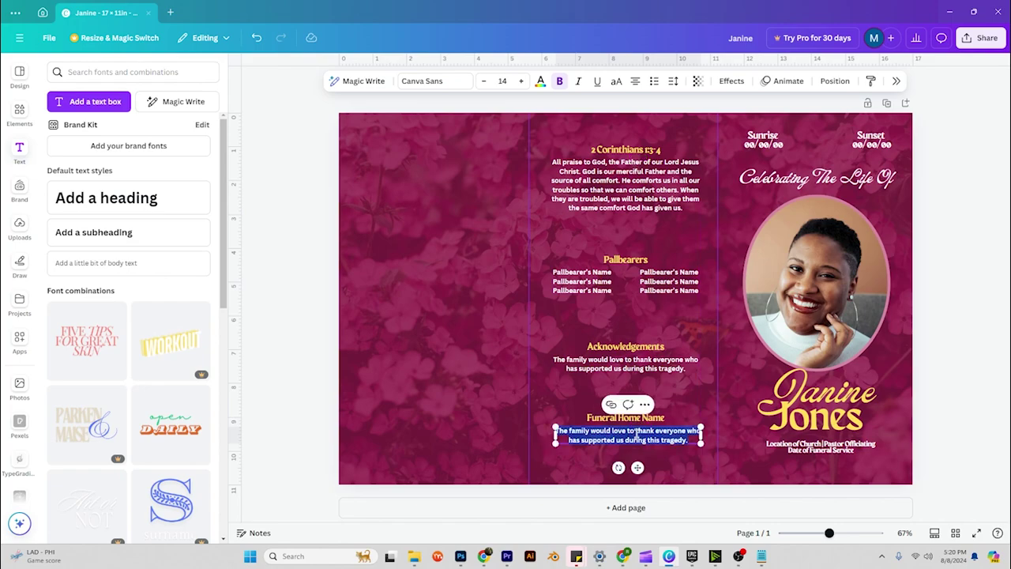
{"action": "type", "text": "Addre"}
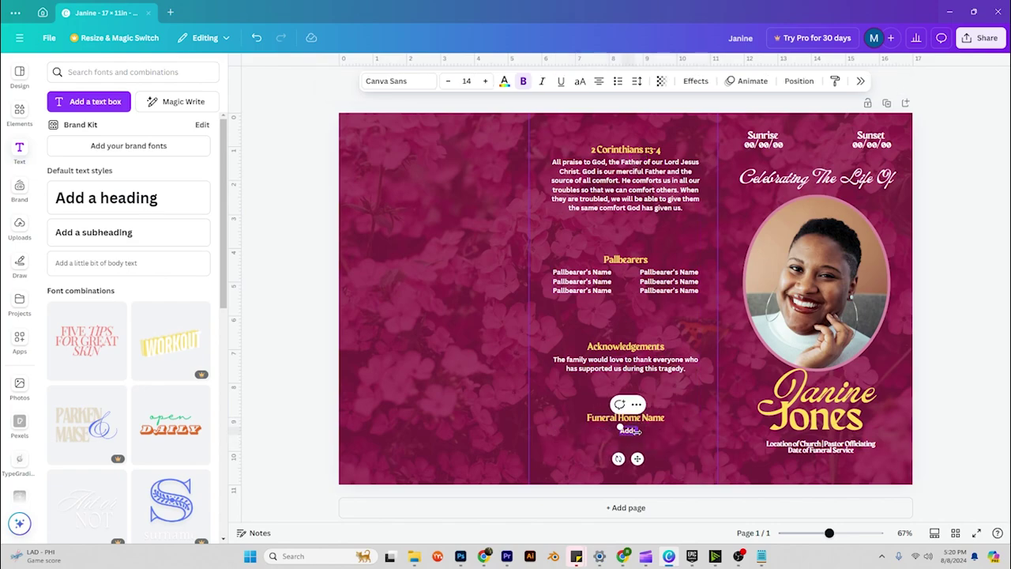
{"action": "type", "text": "ss of Funeral Home"}
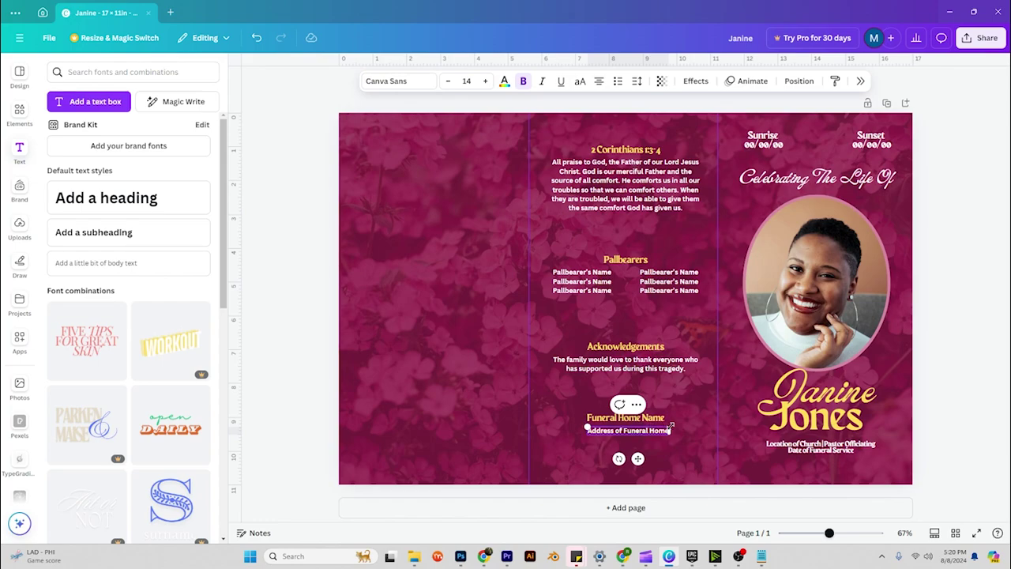
{"action": "left_click", "coordinate": [672, 437]}
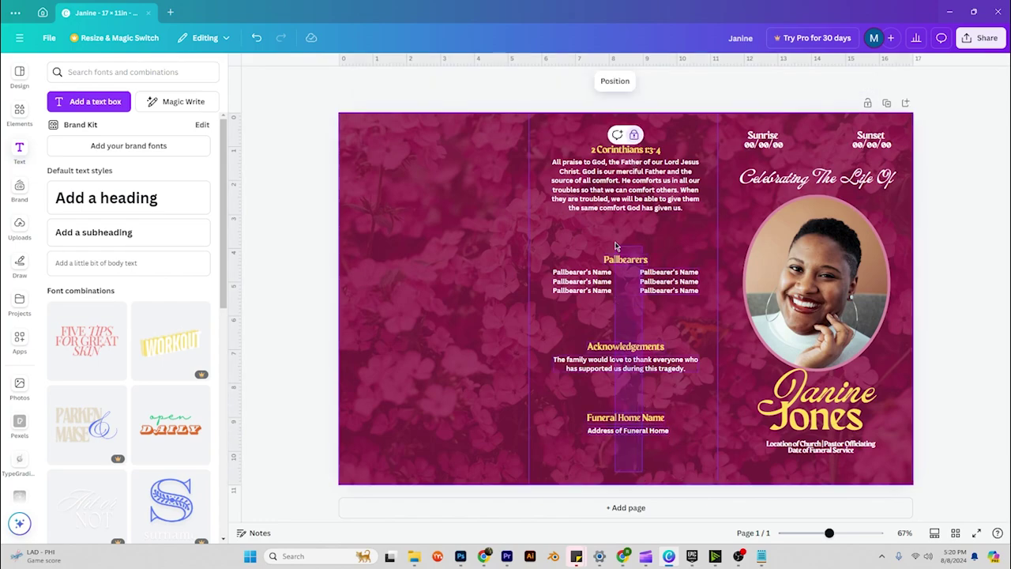
Space all the middle panel's text blocks evenly down the panel.
{"action": "left_click", "coordinate": [616, 150]}
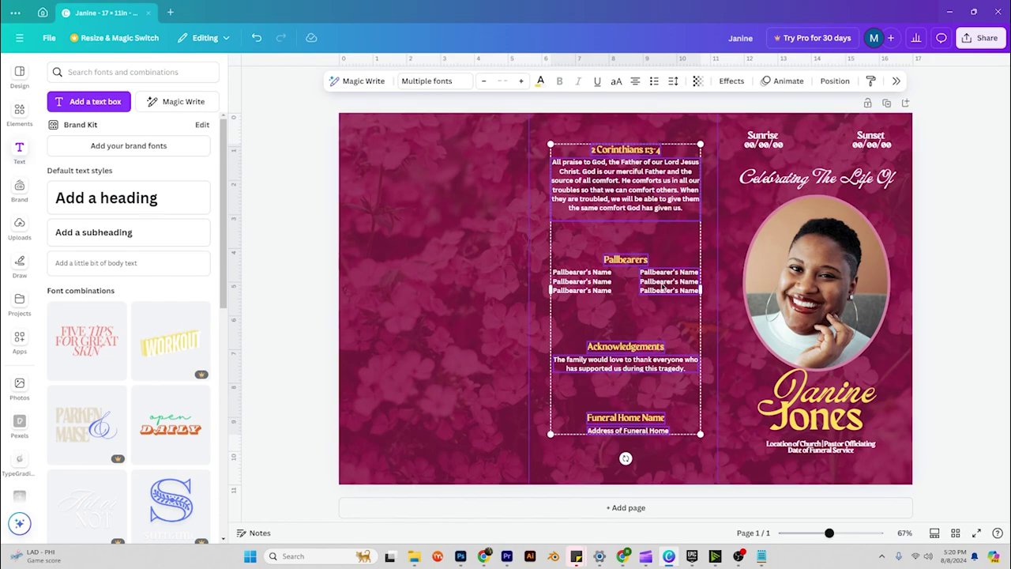
{"action": "right_click", "coordinate": [630, 262]}
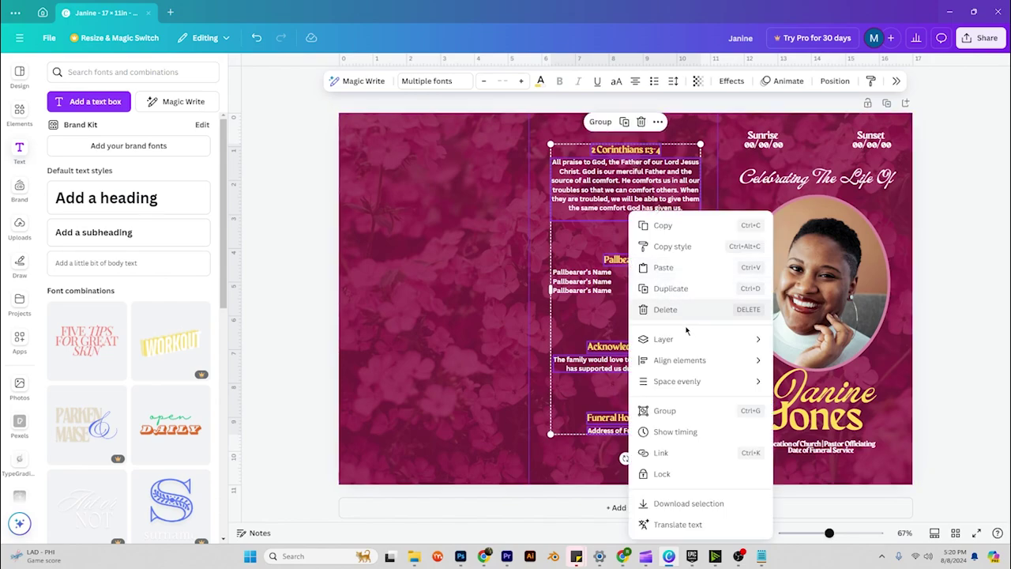
{"action": "mouse_move", "coordinate": [700, 360]}
{"action": "left_click", "coordinate": [811, 381]}
{"action": "left_click", "coordinate": [512, 145]}
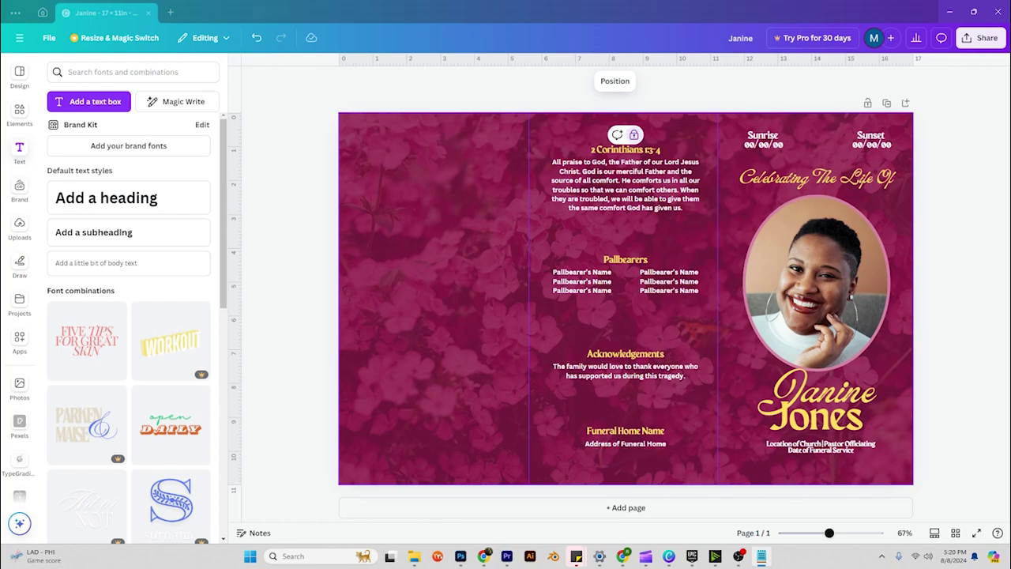
Paste a heading onto the left panel as 'Order of Service' in the script heading style.
{"action": "left_click", "coordinate": [305, 309]}
{"action": "key", "text": "ctrl+v"}
{"action": "left_click", "coordinate": [451, 151]}
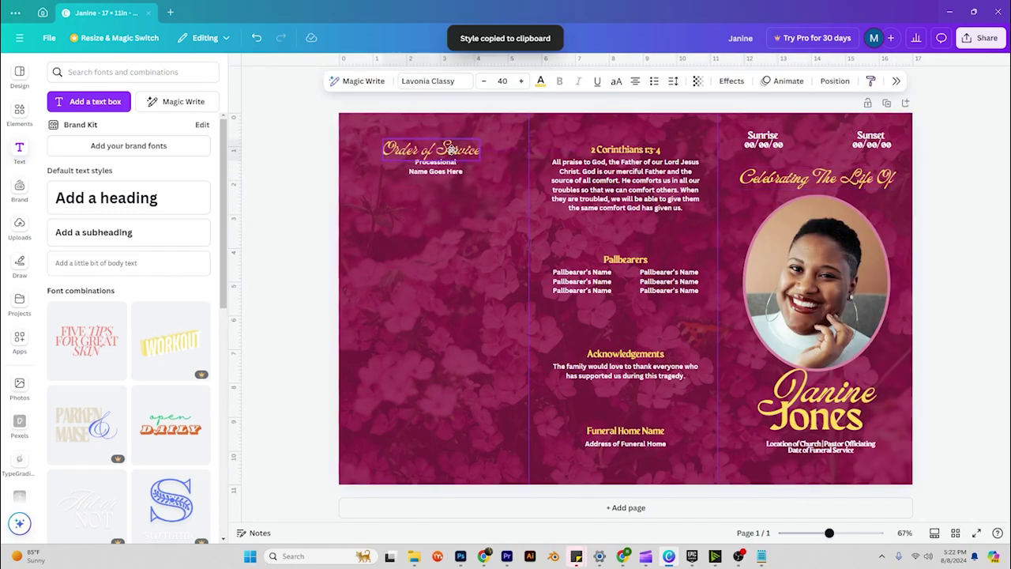
Duplicate the Processional block into Scripture, Prayer, Song Selection, Eulogy, Recessional and other service items.
{"action": "left_click", "coordinate": [435, 166]}
{"action": "key", "text": "ctrl+d"}
{"action": "double_click", "coordinate": [436, 194]}
{"action": "type", "text": "Scripture"}
{"action": "key", "text": "ctrl+d"}
{"action": "key", "text": "ctrl+d"}
{"action": "key", "text": "ctrl+d"}
{"action": "key", "text": "ctrl+d"}
{"action": "key", "text": "ctrl+d"}
{"action": "key", "text": "ctrl+d"}
{"action": "key", "text": "ctrl+d"}
{"action": "key", "text": "ctrl+d"}
{"action": "key", "text": "ctrl+d"}
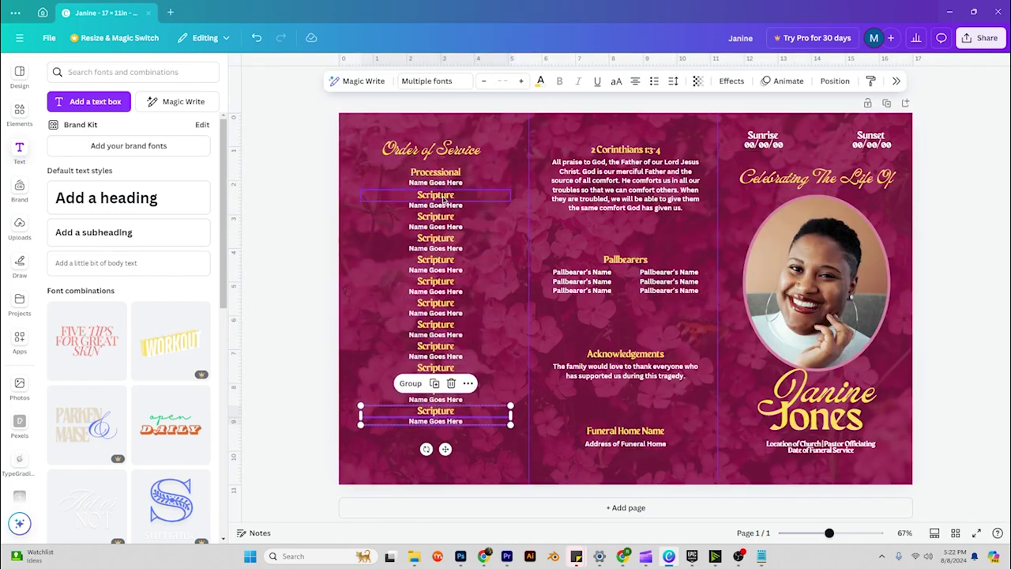
{"action": "double_click", "coordinate": [435, 216]}
{"action": "type", "text": "Prayer"}
{"action": "double_click", "coordinate": [435, 238]}
{"action": "type", "text": "Song SelectionWords of ComfortRemarksObituary Reading"}
{"action": "double_click", "coordinate": [435, 324]}
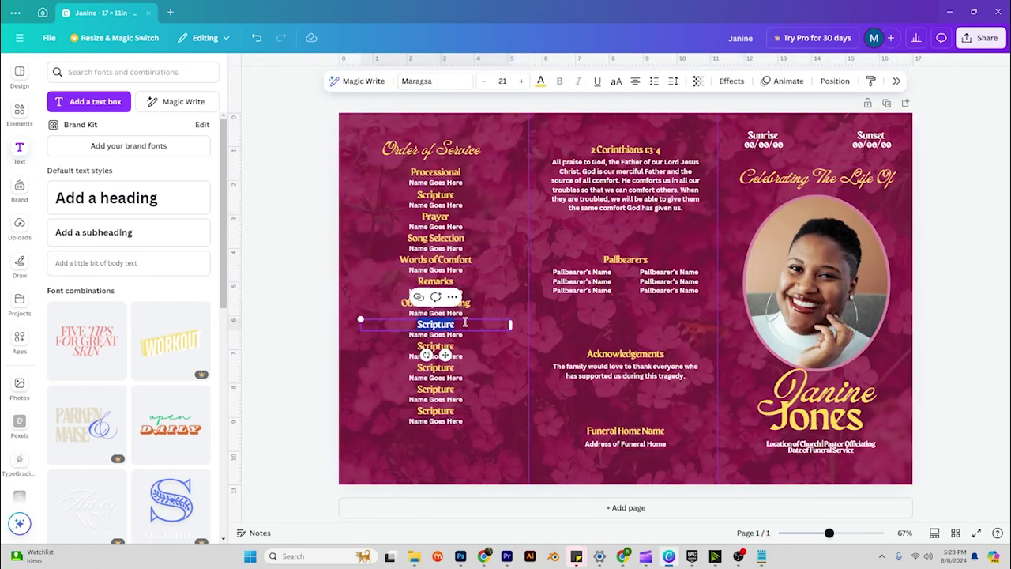
{"action": "type", "text": "Song Selection"}
{"action": "double_click", "coordinate": [436, 345]}
{"action": "type", "text": "Eulogy"}
{"action": "double_click", "coordinate": [436, 367]}
{"action": "type", "text": "Recessional"}
{"action": "key", "text": "Delete"}
Move the Order of Service list lower on the left panel.
{"action": "left_click_drag", "start_coordinate": [435, 237], "coordinate": [436, 301]}
{"action": "left_click", "coordinate": [430, 214]}
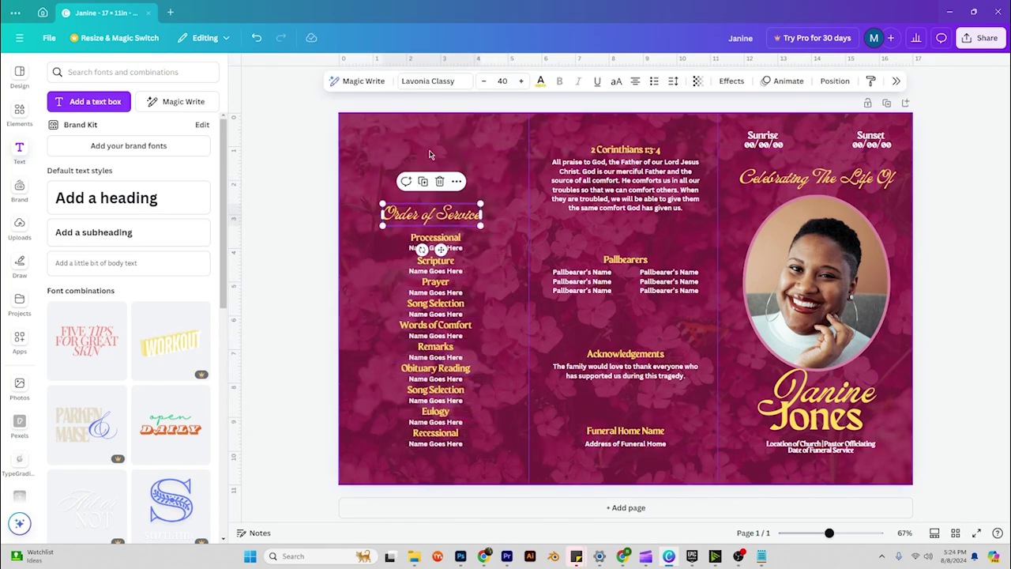
{"action": "left_click", "coordinate": [430, 155]}
{"action": "scroll", "coordinate": [79, 316], "scroll_direction": "down", "scroll_amount": 6}
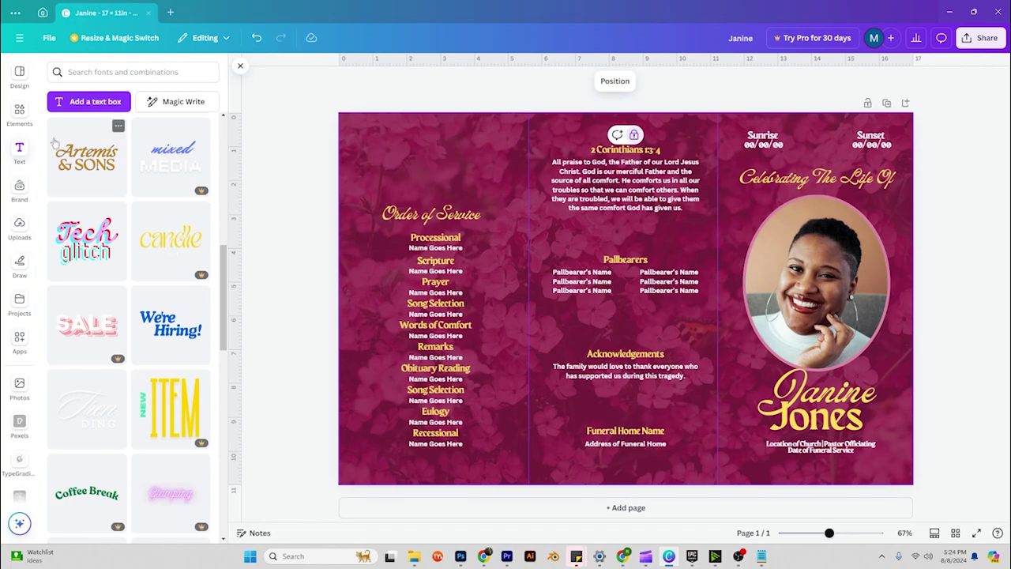
Add three small, evenly spaced square photo frames in a row above the Order of Service heading.
{"action": "left_click", "coordinate": [19, 114]}
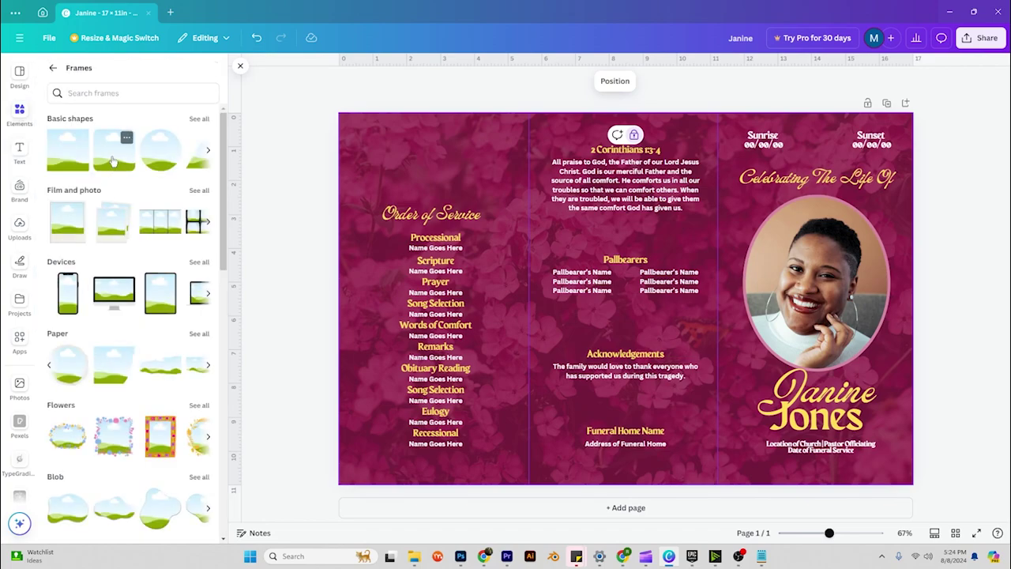
{"action": "left_click_drag", "start_coordinate": [113, 160], "coordinate": [380, 165]}
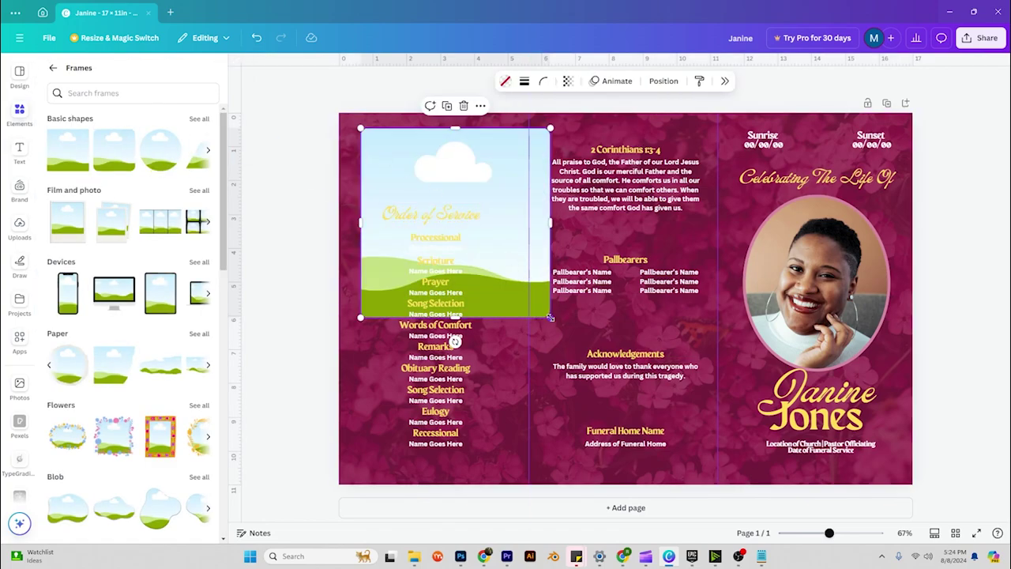
{"action": "left_click_drag", "start_coordinate": [550, 317], "coordinate": [447, 161]}
{"action": "key", "text": "ctrl+d"}
{"action": "key", "text": "ctrl+d"}
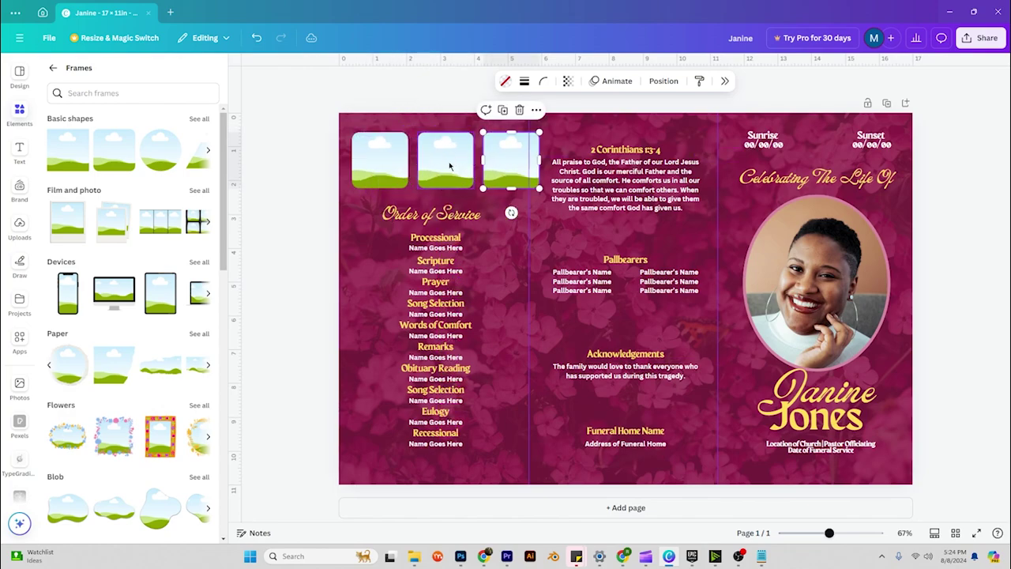
{"action": "left_click", "coordinate": [438, 160], "text": "shift"}
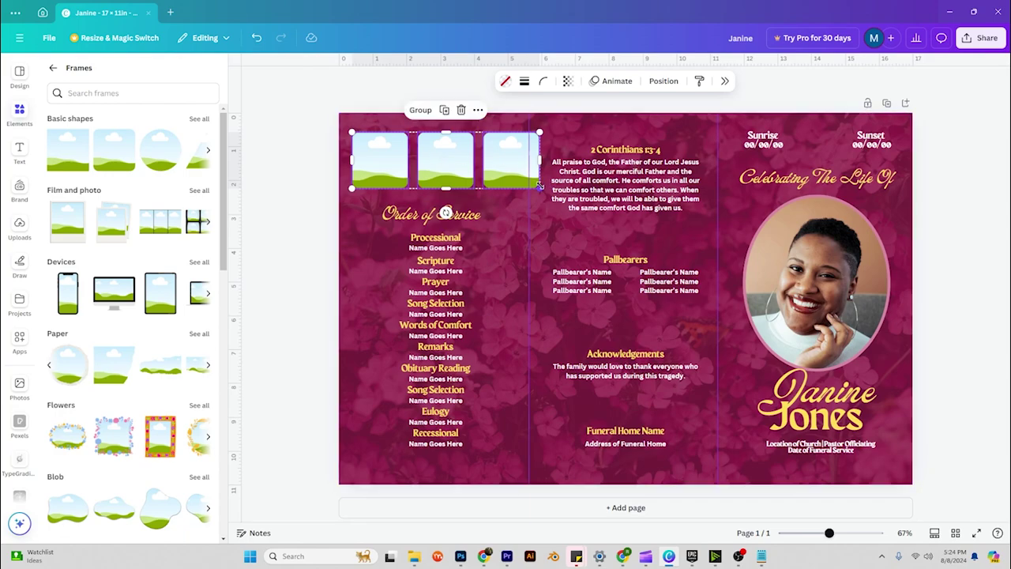
{"action": "left_click_drag", "start_coordinate": [539, 188], "coordinate": [503, 178]}
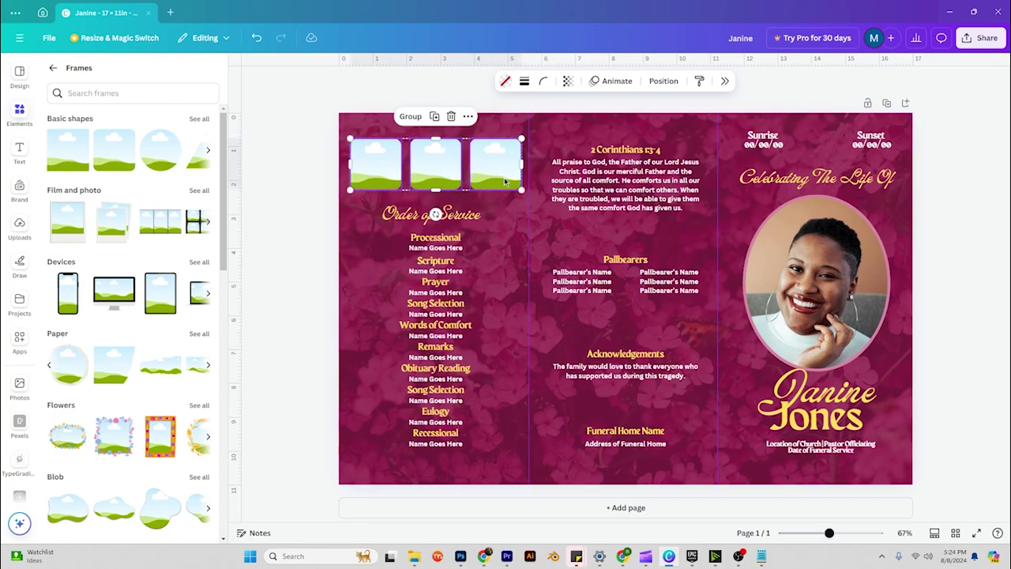
{"action": "left_click", "coordinate": [330, 257]}
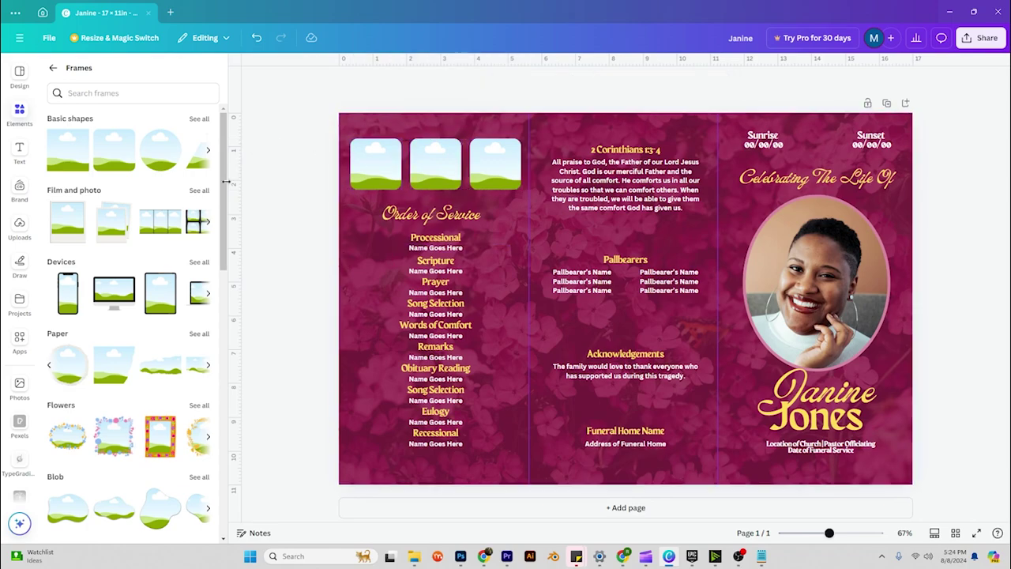
Add a circle-ended line and stretch it across the bottom of all three panels.
{"action": "left_click", "coordinate": [52, 68]}
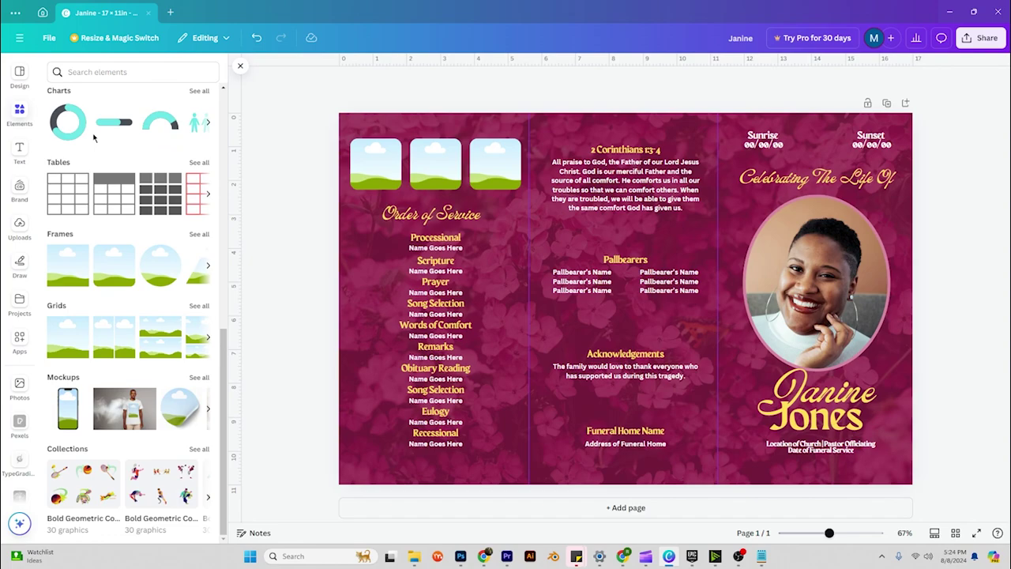
{"action": "scroll", "coordinate": [117, 191], "scroll_direction": "up", "scroll_amount": 4}
{"action": "scroll", "coordinate": [117, 192], "scroll_direction": "up", "scroll_amount": 5}
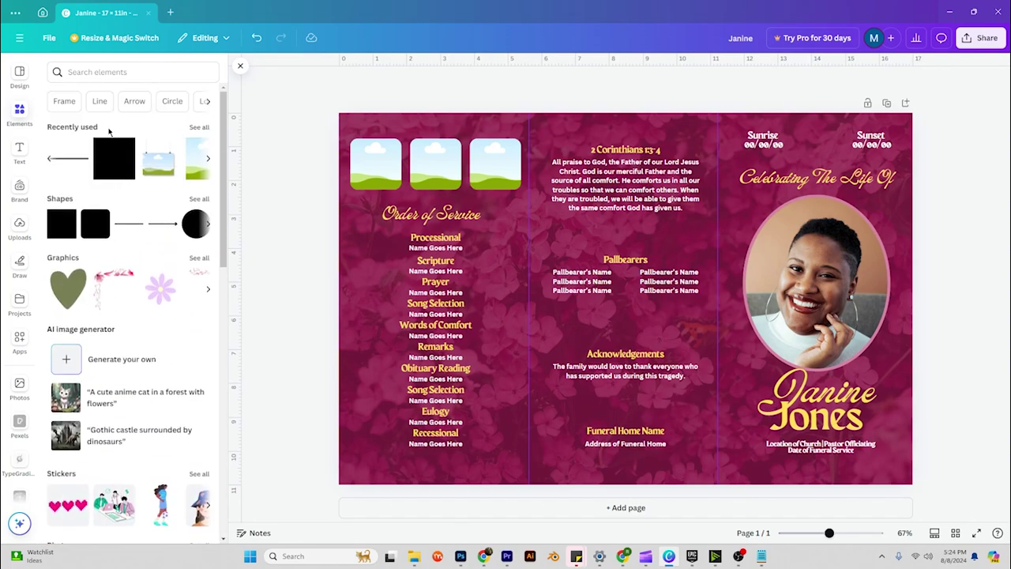
{"action": "left_click", "coordinate": [199, 200]}
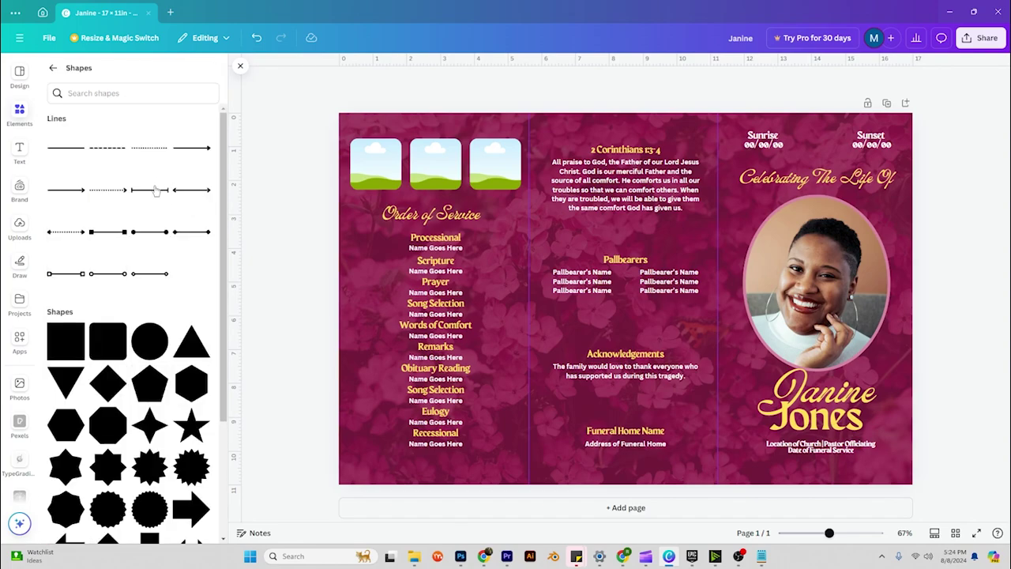
{"action": "left_click", "coordinate": [79, 274]}
{"action": "left_click_drag", "start_coordinate": [596, 302], "coordinate": [418, 461]}
{"action": "left_click_drag", "start_coordinate": [551, 455], "coordinate": [903, 465]}
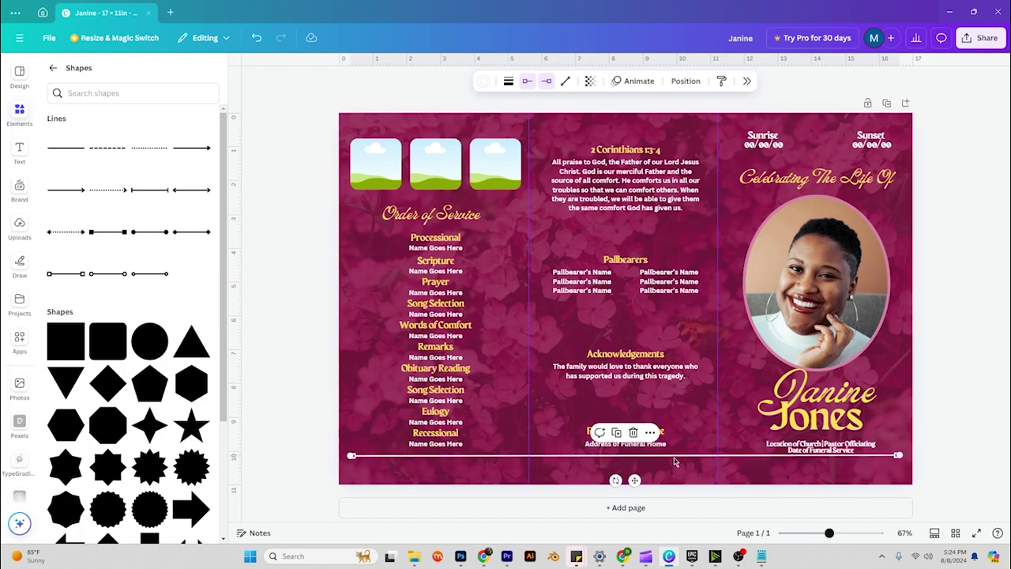
{"action": "left_click_drag", "start_coordinate": [634, 479], "coordinate": [634, 488]}
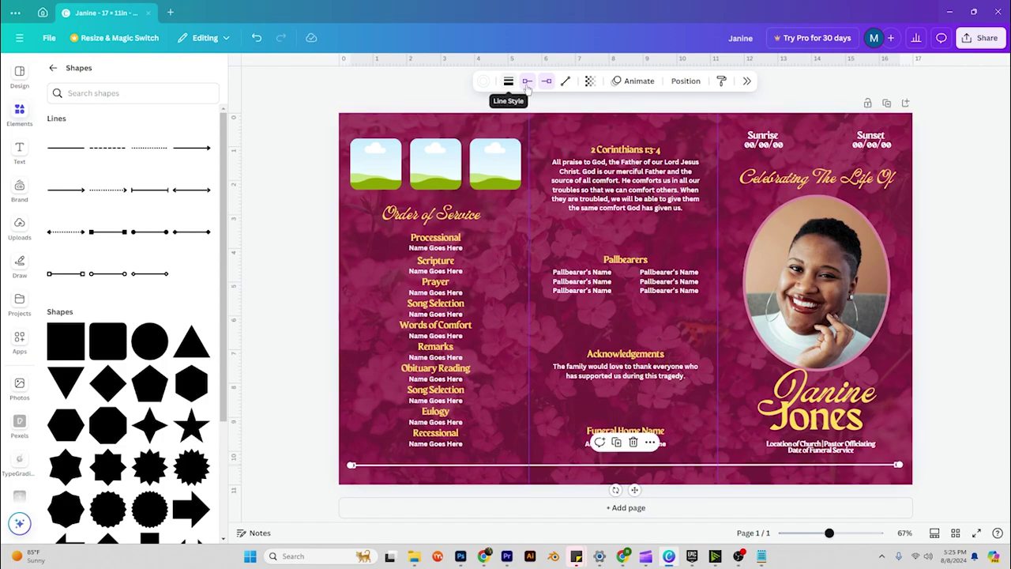
Colour the line in the document's yellow.
{"action": "left_click", "coordinate": [483, 80]}
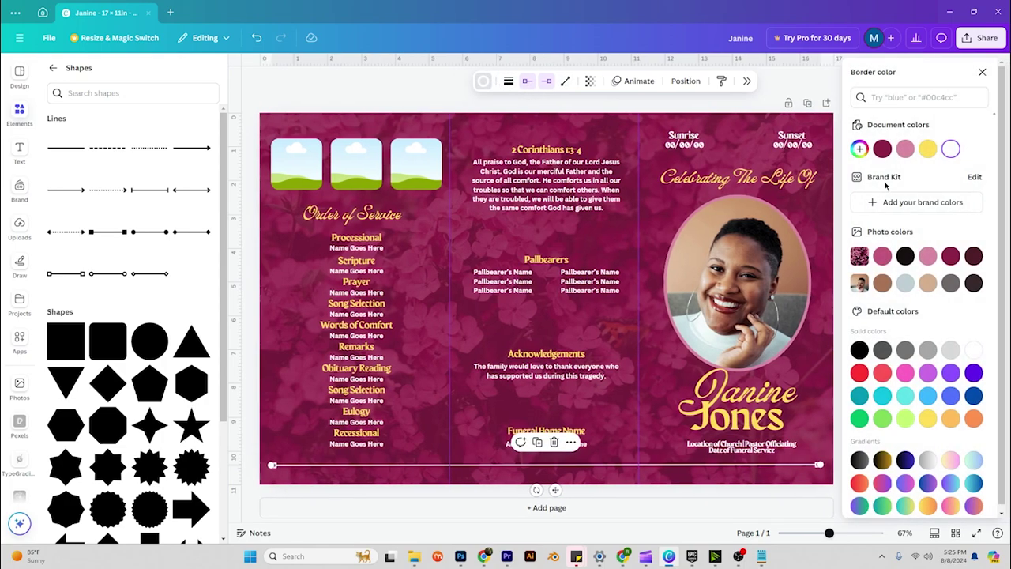
{"action": "left_click", "coordinate": [928, 148]}
{"action": "key", "text": "Escape"}
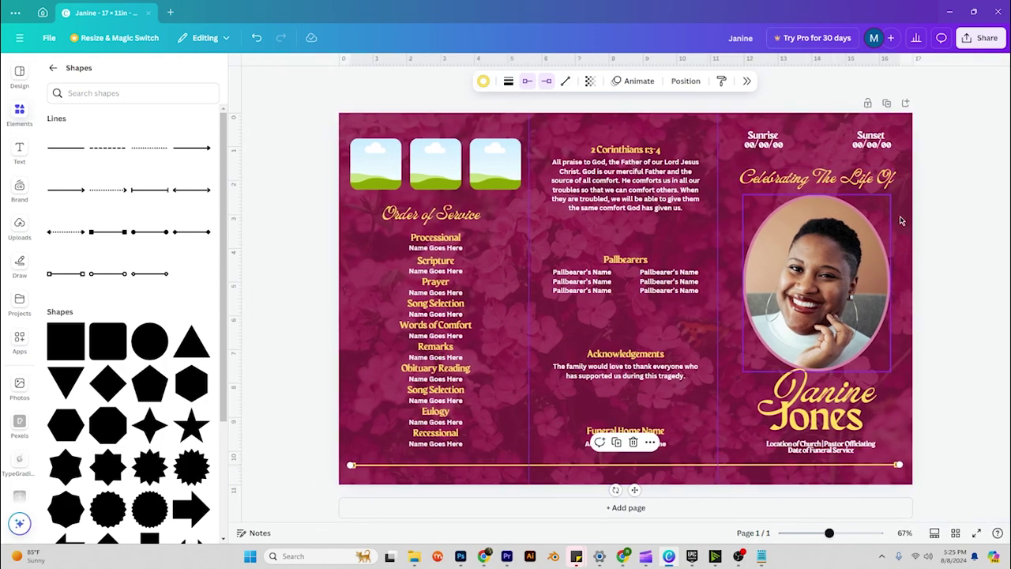
{"action": "key", "text": "Escape"}
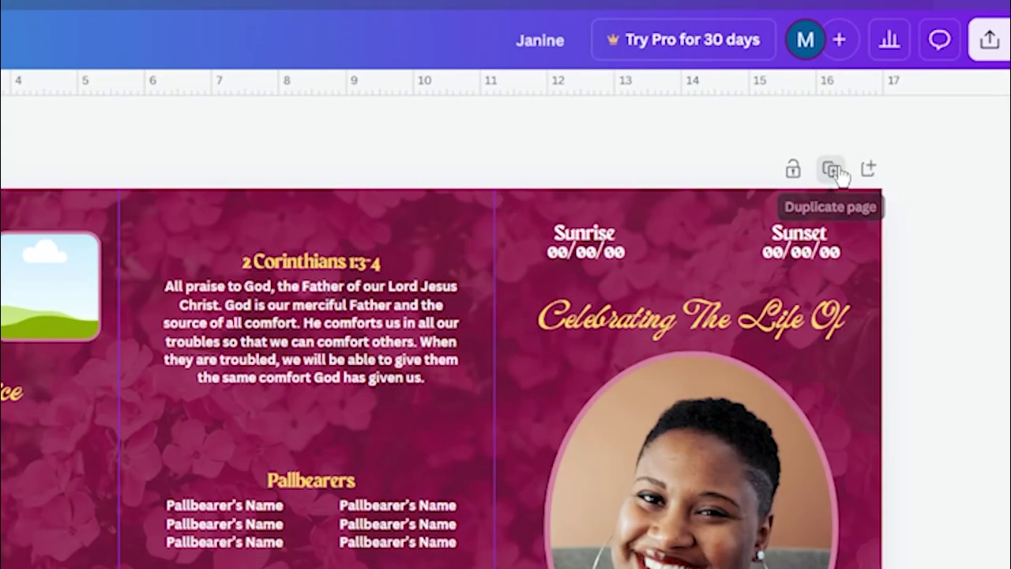
Duplicate the page, delete the extra elements and move the name title to the top-left.
{"action": "left_click", "coordinate": [839, 171]}
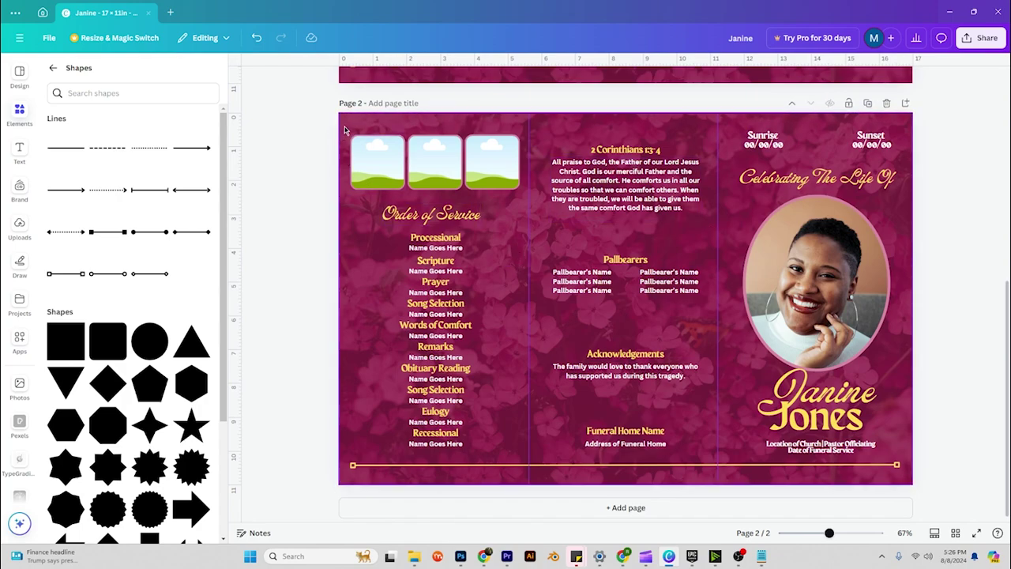
{"action": "left_click_drag", "start_coordinate": [352, 134], "coordinate": [715, 462]}
{"action": "key", "text": "Delete"}
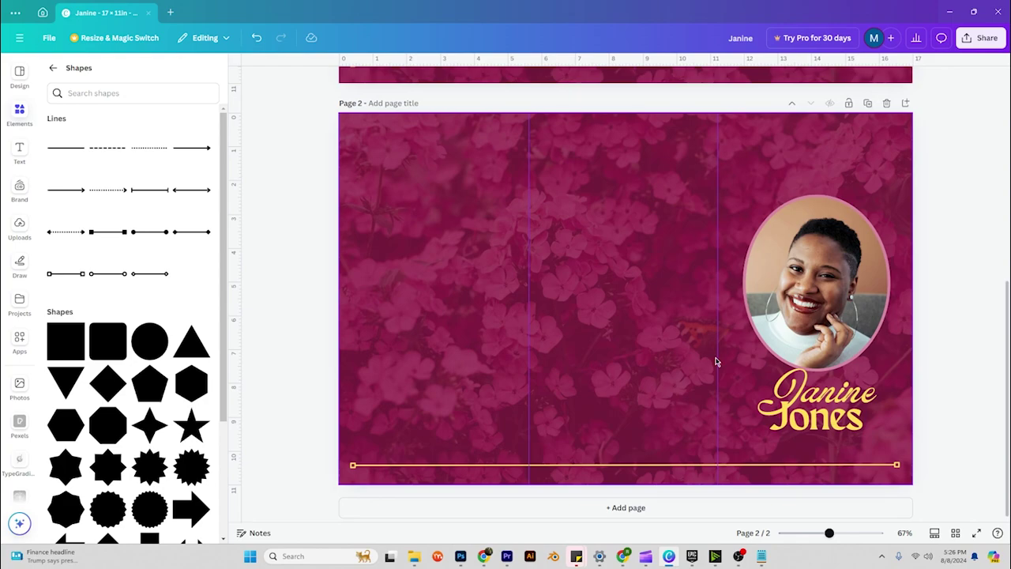
{"action": "left_click_drag", "start_coordinate": [822, 414], "coordinate": [462, 195]}
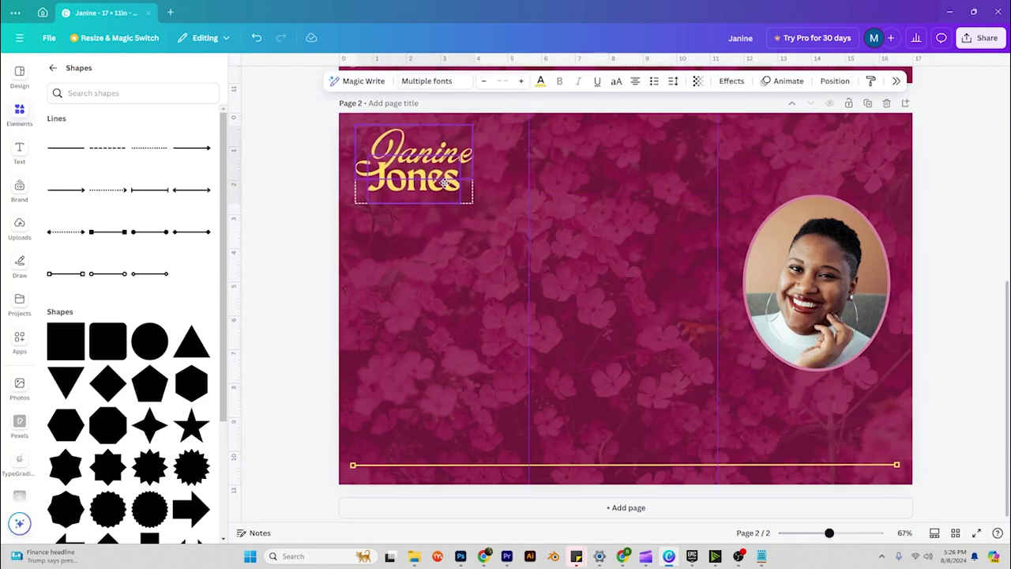
{"action": "scroll", "coordinate": [413, 197], "scroll_direction": "up", "scroll_amount": 5}
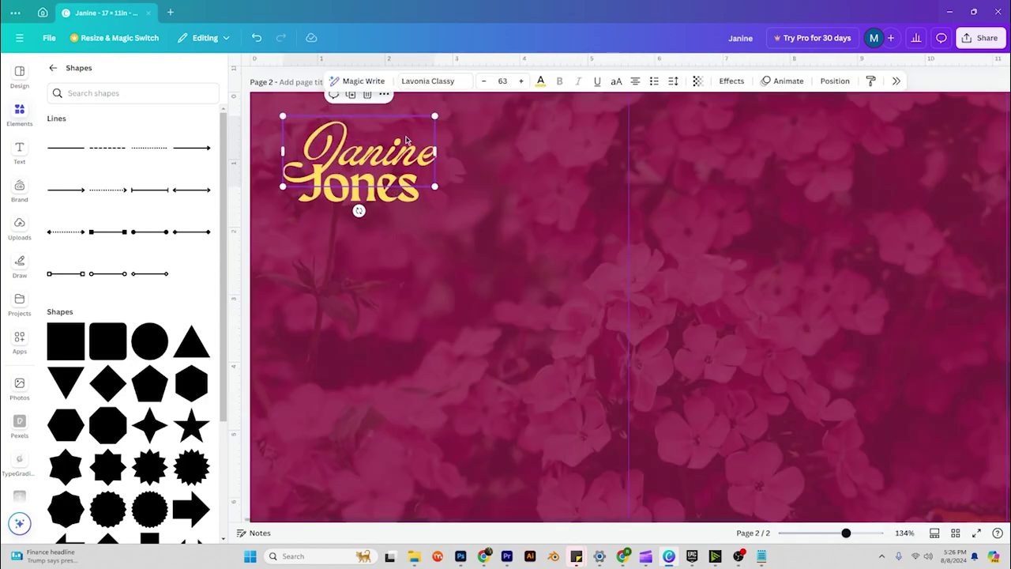
Duplicate the first-name text above the name and retype it as 'The Life Of'.
{"action": "left_click", "coordinate": [350, 94]}
{"action": "left_click_drag", "start_coordinate": [374, 157], "coordinate": [416, 129]}
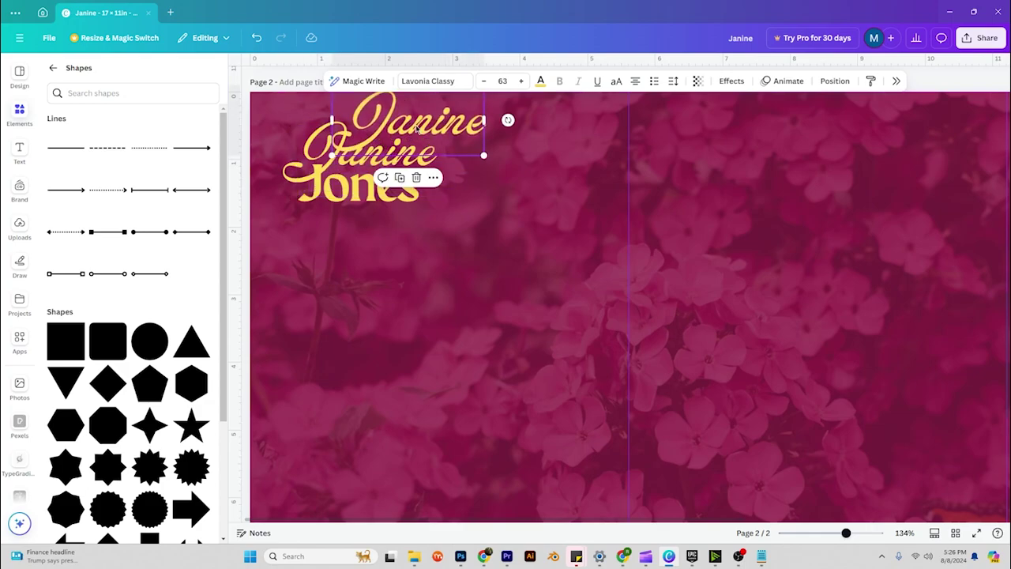
{"action": "double_click", "coordinate": [416, 129]}
{"action": "type", "text": "The Life Of"}
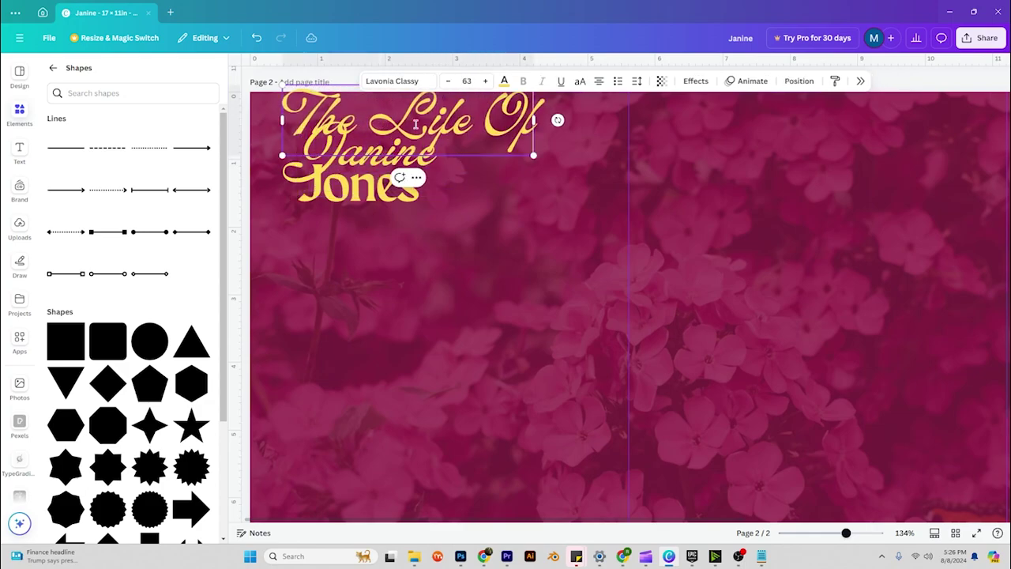
{"action": "key", "text": "ctrl+a"}
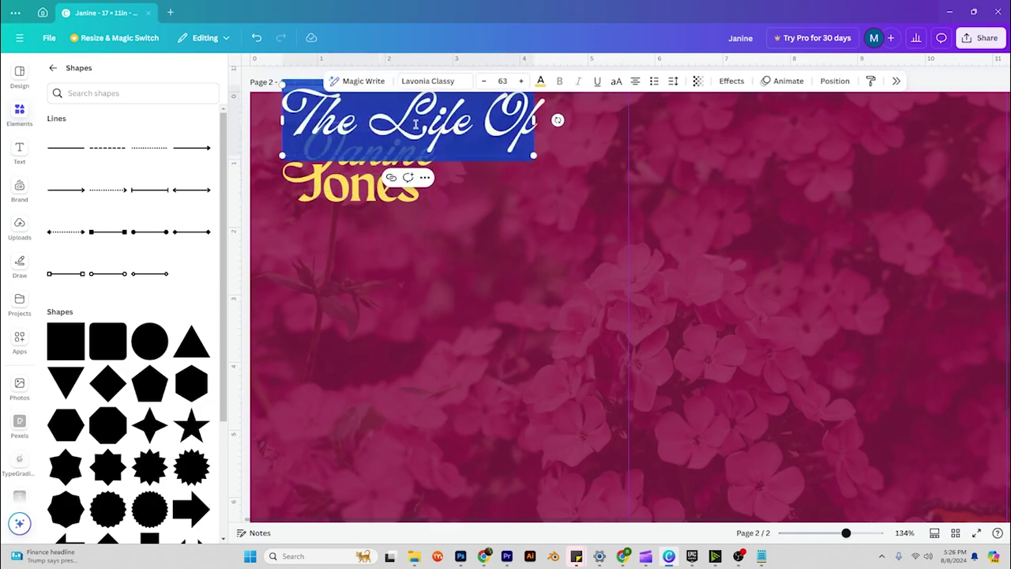
Style 'The Life Of' in Maragsa at size 16 and place it just above the name.
{"action": "left_click", "coordinate": [540, 80]}
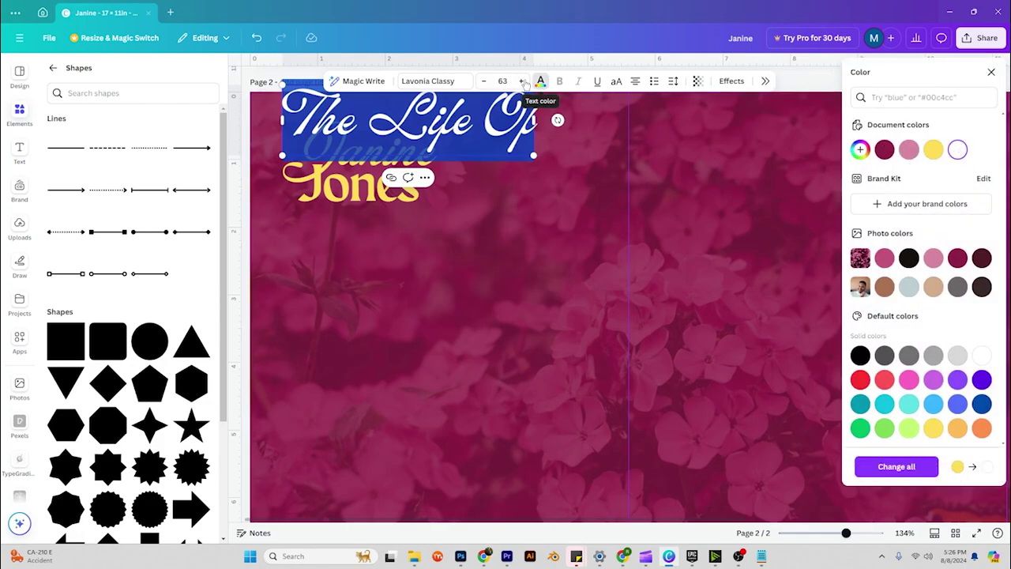
{"action": "left_click", "coordinate": [428, 80]}
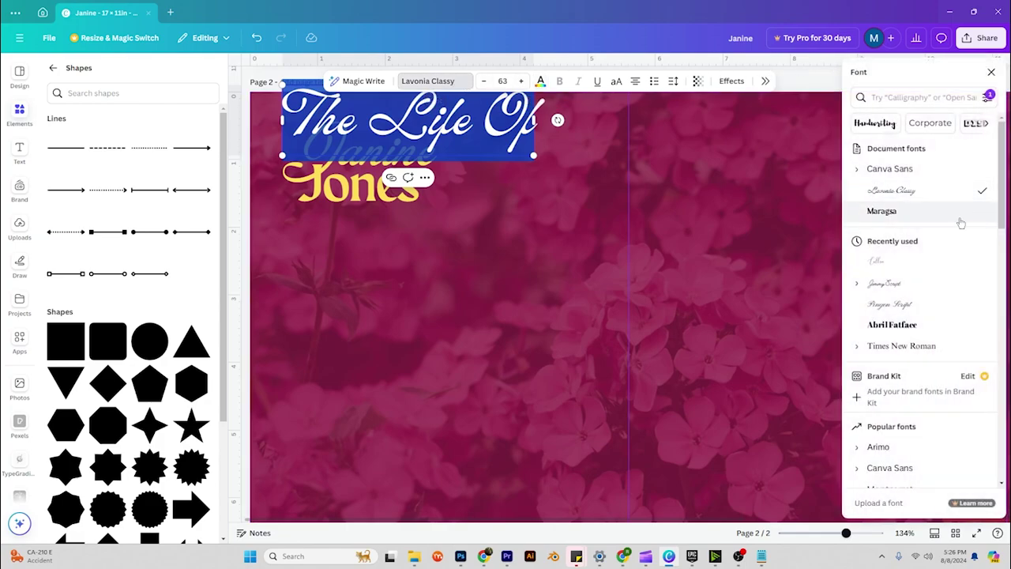
{"action": "left_click", "coordinate": [906, 210]}
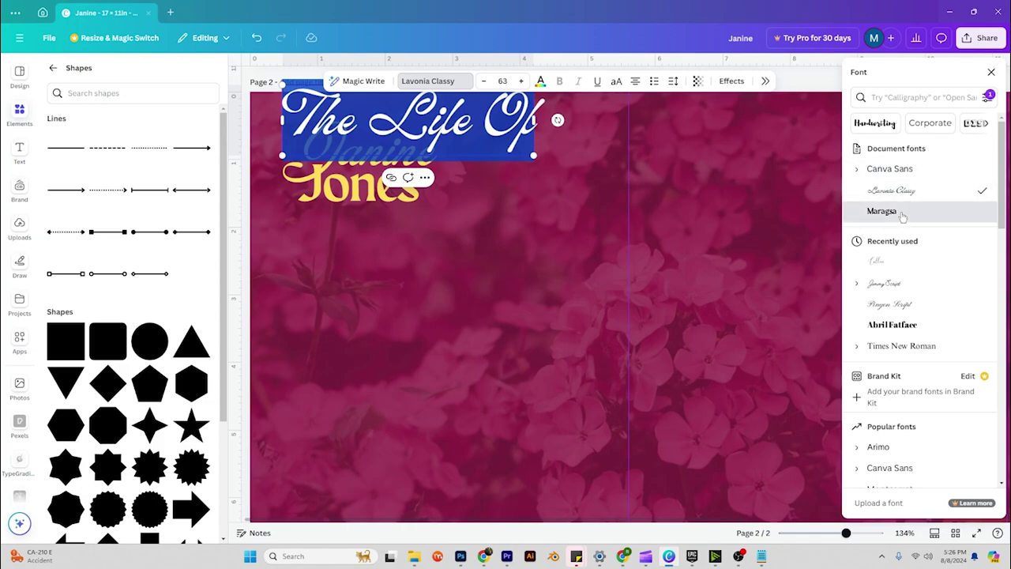
{"action": "left_click", "coordinate": [502, 81]}
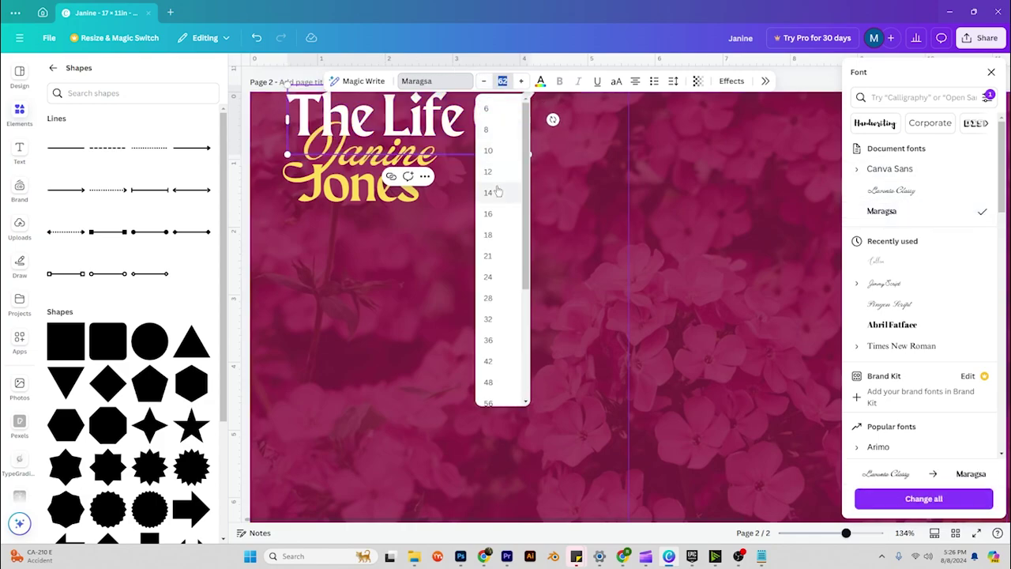
{"action": "left_click", "coordinate": [495, 192]}
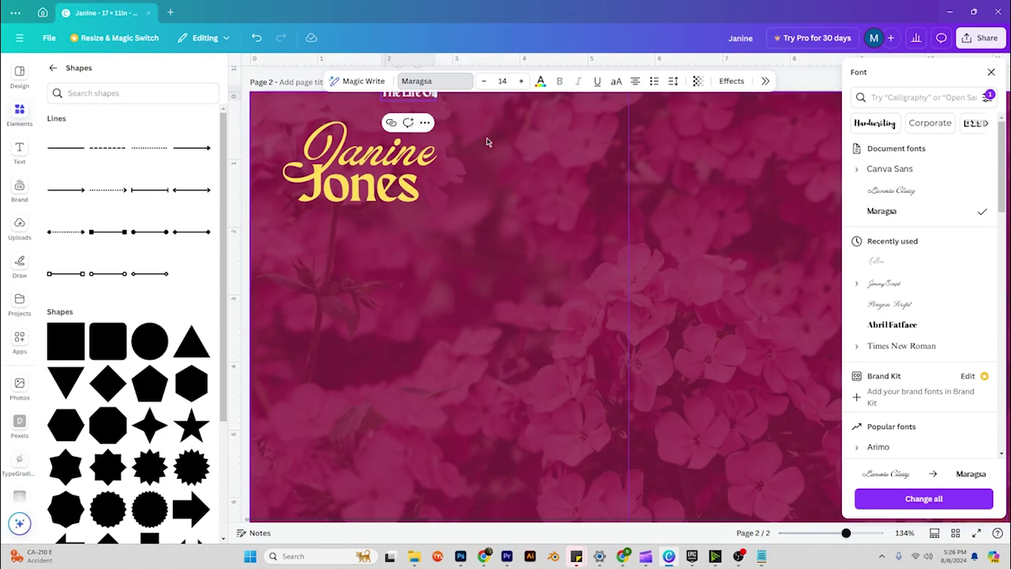
{"action": "left_click", "coordinate": [485, 140]}
{"action": "left_click", "coordinate": [419, 98]}
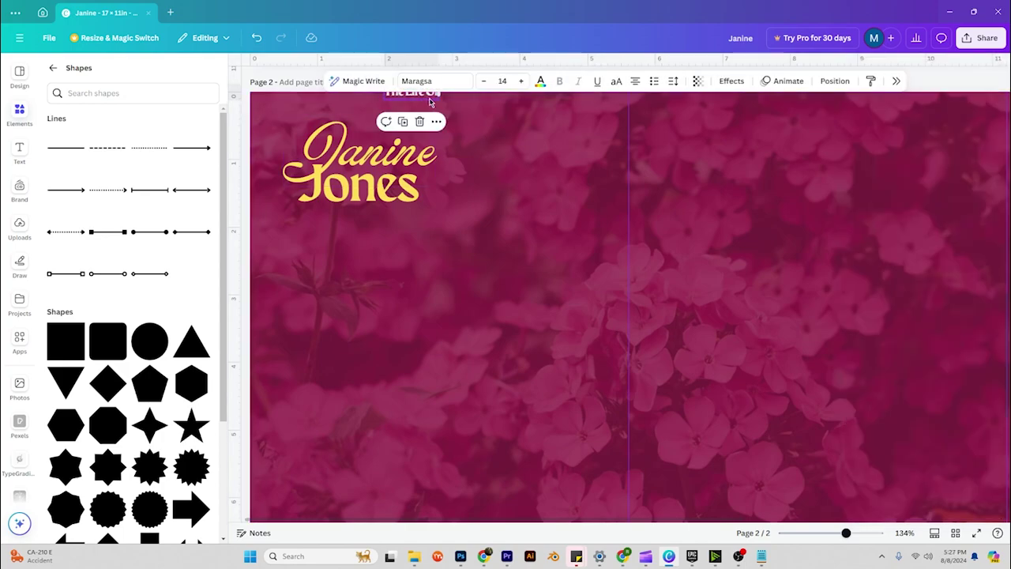
{"action": "left_click_drag", "start_coordinate": [426, 102], "coordinate": [399, 136]}
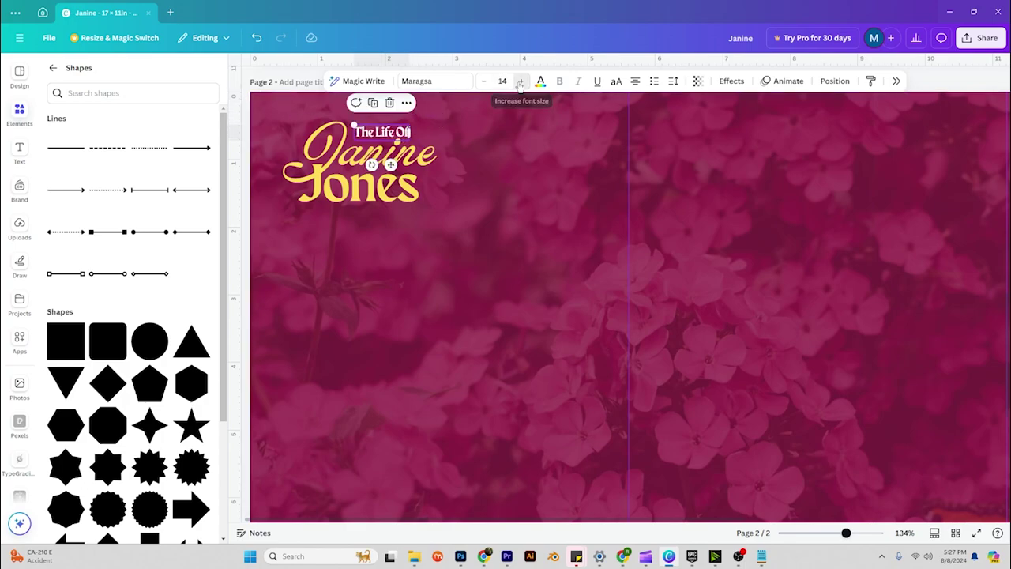
{"action": "left_click", "coordinate": [520, 82]}
{"action": "left_click", "coordinate": [520, 81]}
Add a narrow body text box beneath the name title.
{"action": "left_click", "coordinate": [497, 227]}
{"action": "scroll", "coordinate": [496, 227], "scroll_direction": "down", "scroll_amount": 5}
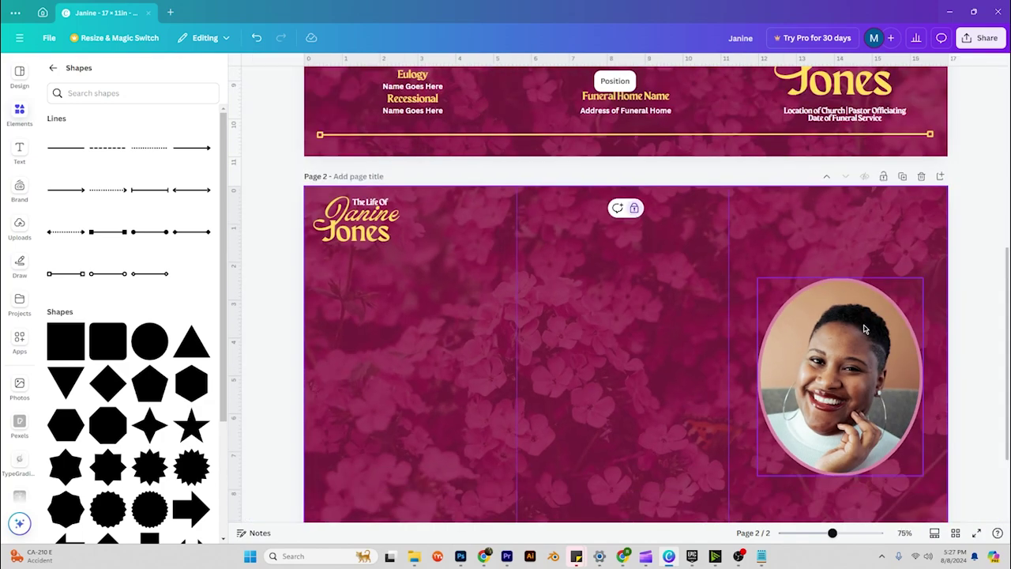
{"action": "left_click_drag", "start_coordinate": [864, 329], "coordinate": [654, 321]}
{"action": "scroll", "coordinate": [654, 322], "scroll_direction": "down", "scroll_amount": 1}
{"action": "scroll", "coordinate": [654, 322], "scroll_direction": "down", "scroll_amount": 2}
{"action": "left_click", "coordinate": [496, 162]}
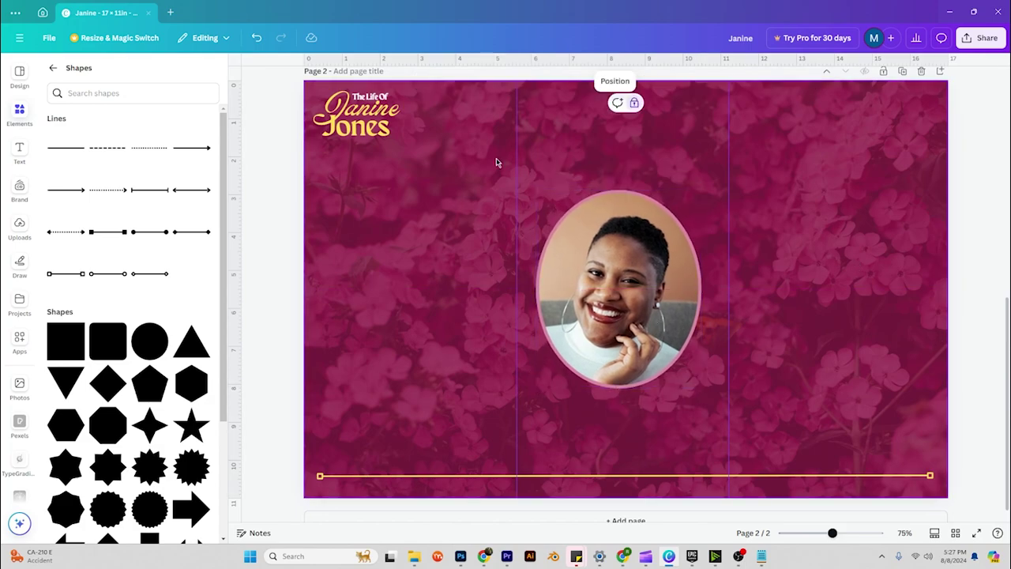
{"action": "scroll", "coordinate": [645, 261], "scroll_direction": "up", "scroll_amount": 5}
{"action": "scroll", "coordinate": [255, 127], "scroll_direction": "down", "scroll_amount": 4}
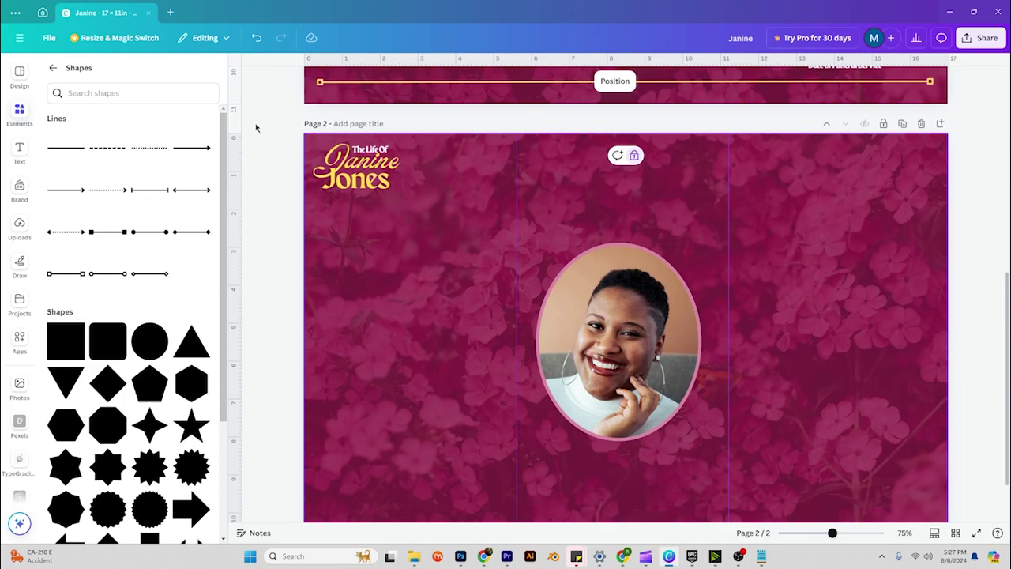
{"action": "left_click", "coordinate": [19, 152]}
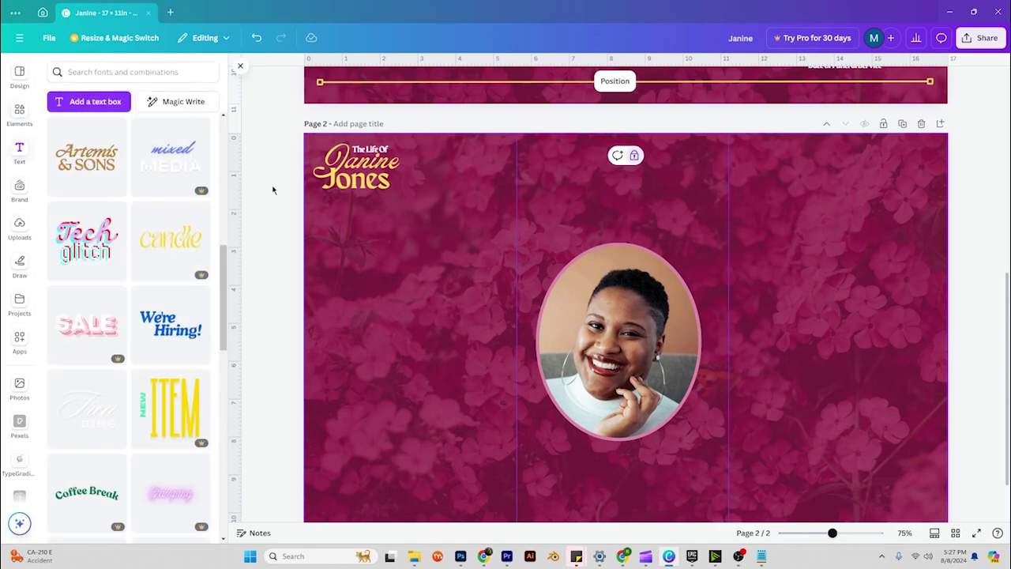
{"action": "scroll", "coordinate": [95, 190], "scroll_direction": "up", "scroll_amount": 6}
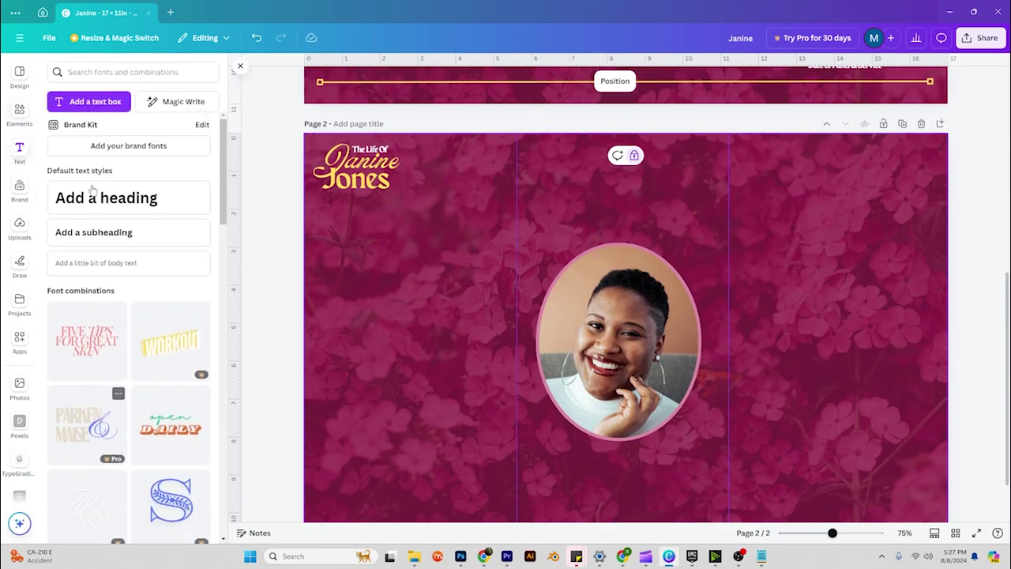
{"action": "left_click", "coordinate": [87, 266]}
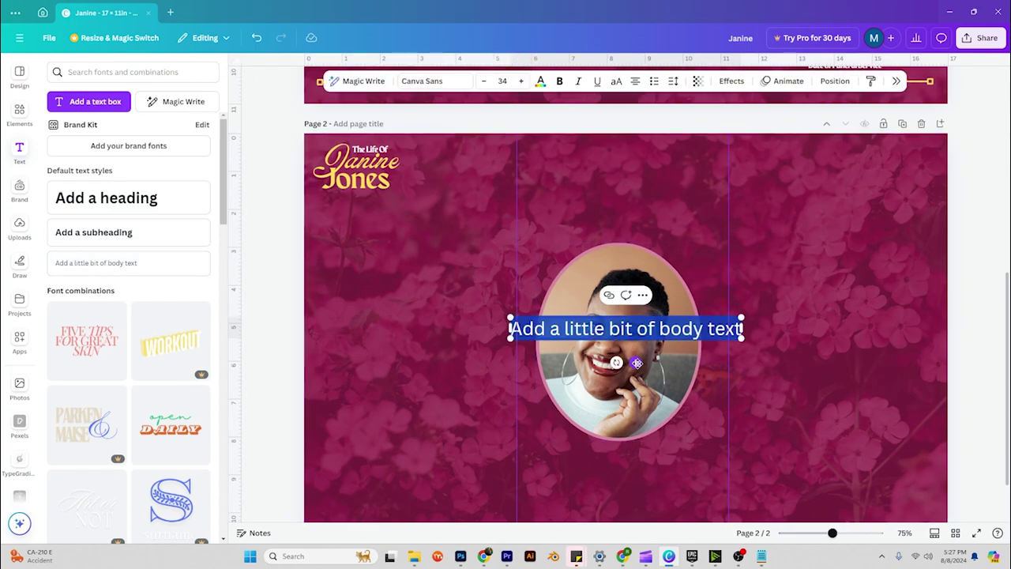
{"action": "left_click_drag", "start_coordinate": [637, 363], "coordinate": [441, 242]}
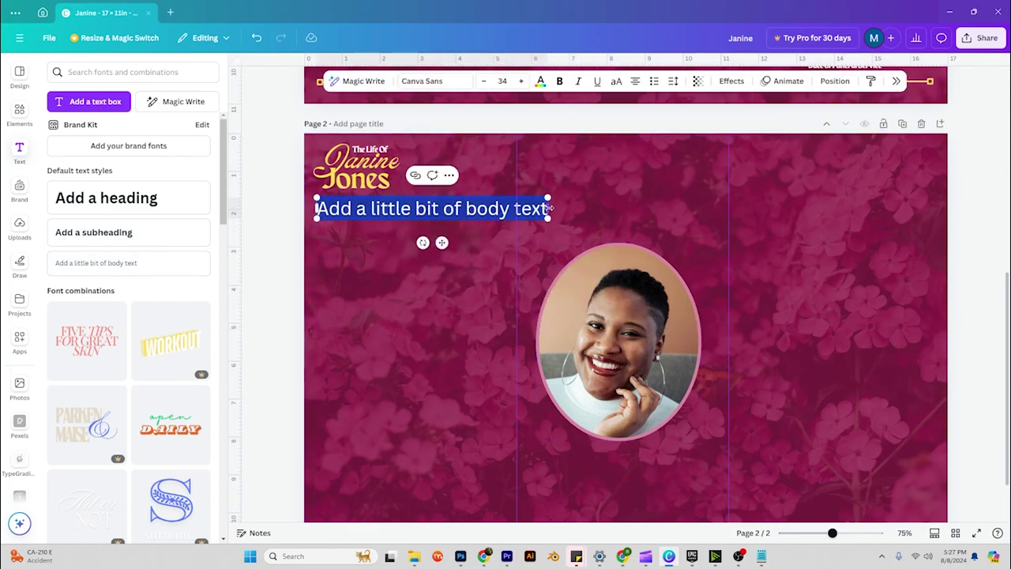
{"action": "left_click_drag", "start_coordinate": [550, 208], "coordinate": [499, 208]}
Set the body text to size 12, white, and left-aligned.
{"action": "left_click", "coordinate": [502, 81]}
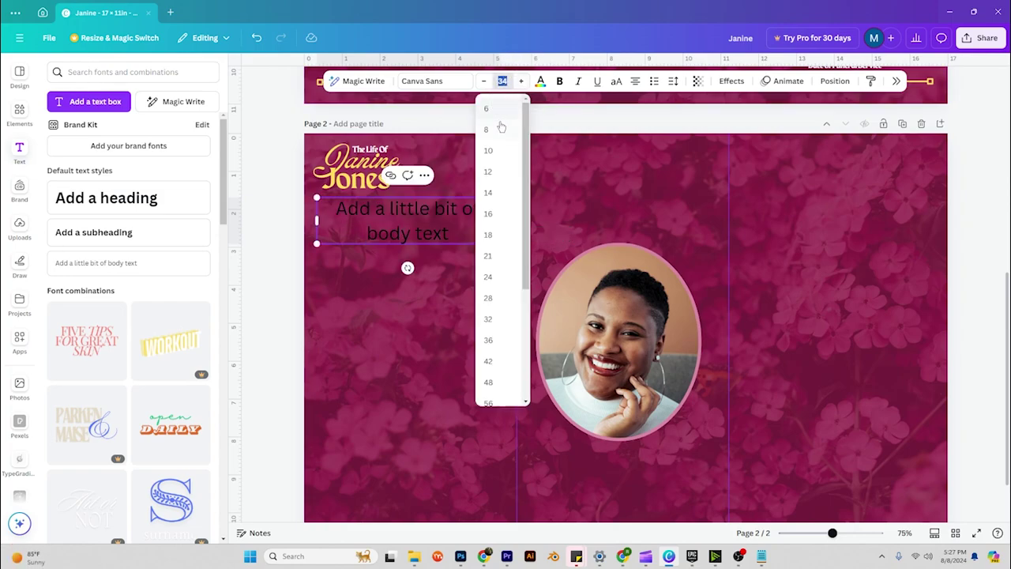
{"action": "left_click", "coordinate": [496, 172]}
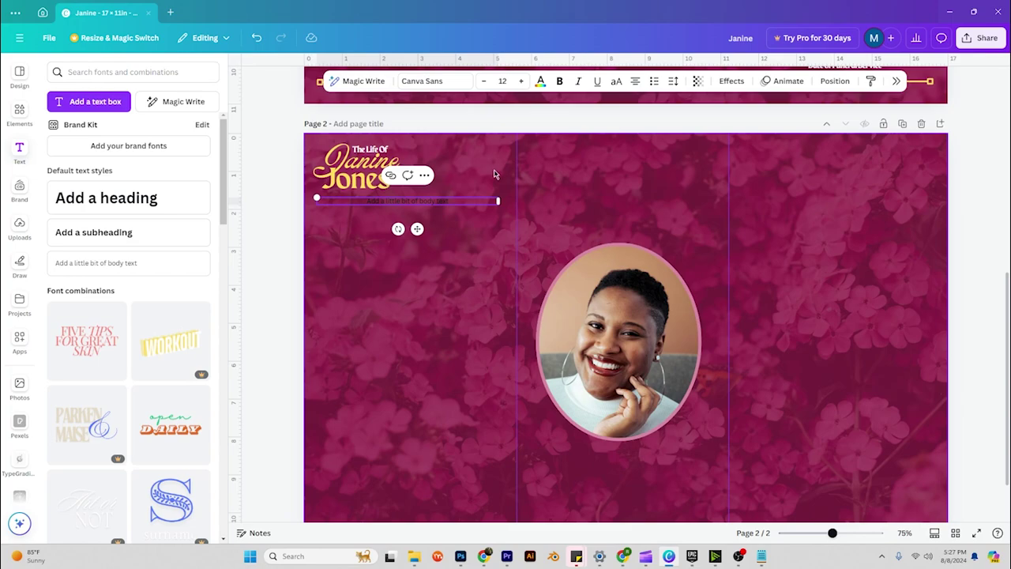
{"action": "left_click", "coordinate": [540, 81]}
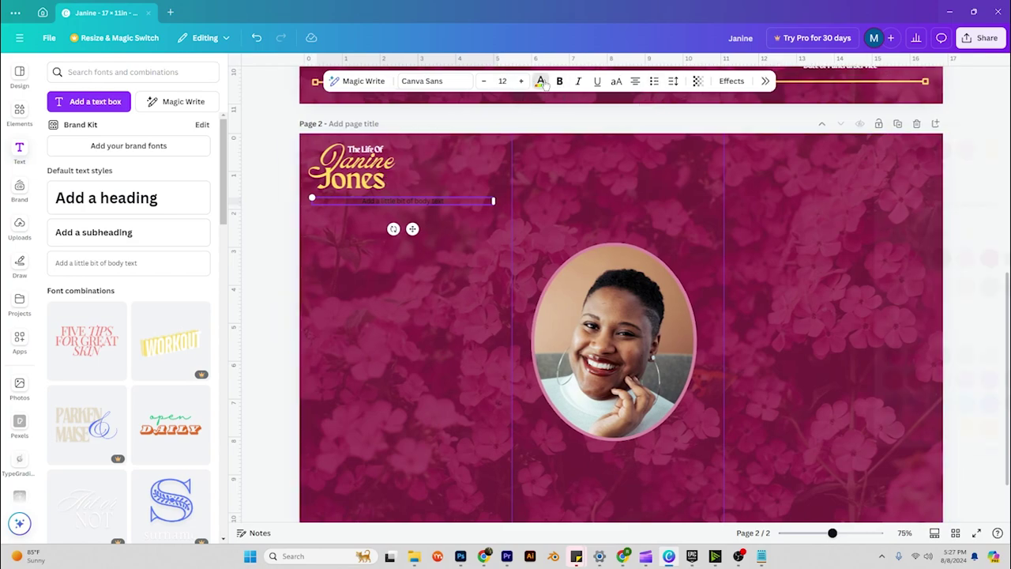
{"action": "left_click", "coordinate": [981, 149]}
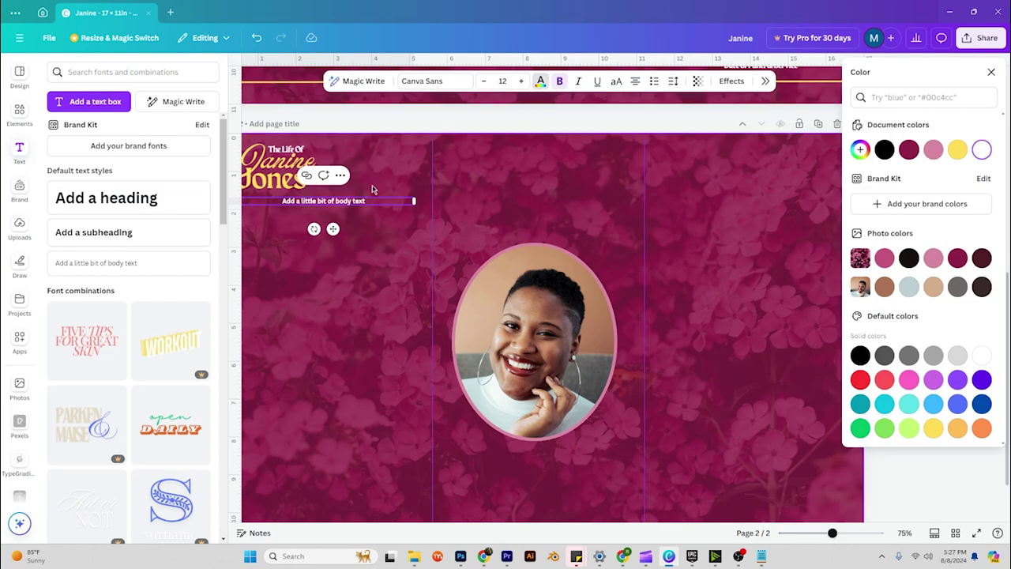
{"action": "key", "text": "ctrl+shift+l"}
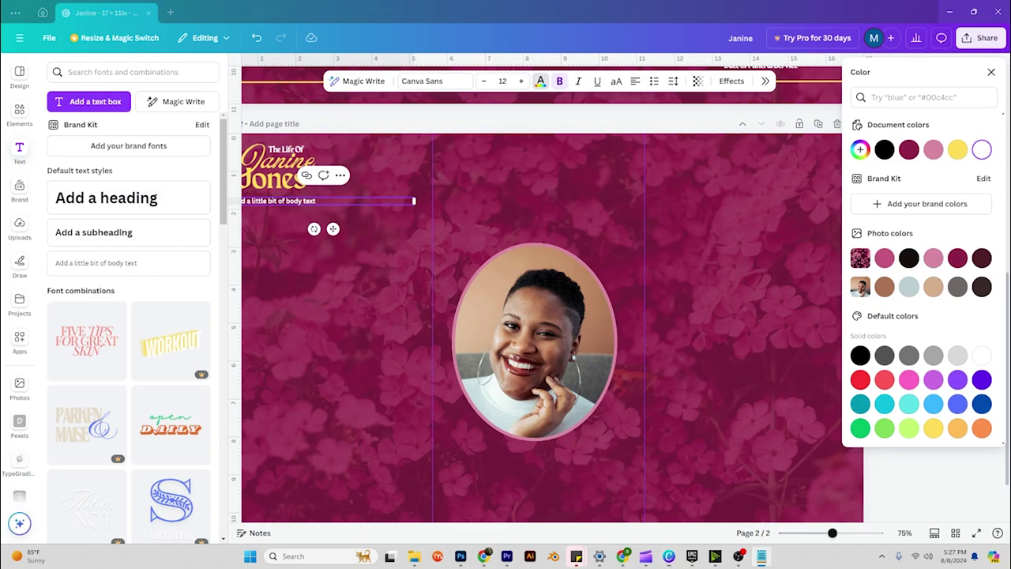
Replace the body placeholder with pasted lorem ipsum life-story paragraphs in the left panel.
{"action": "left_click", "coordinate": [426, 250]}
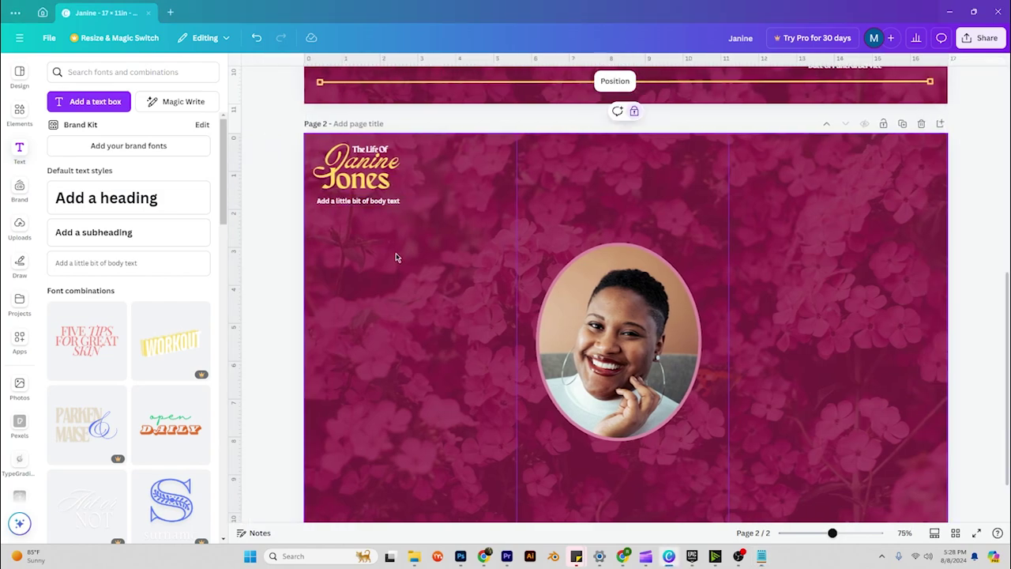
{"action": "double_click", "coordinate": [368, 202]}
{"action": "key", "text": "ctrl+v"}
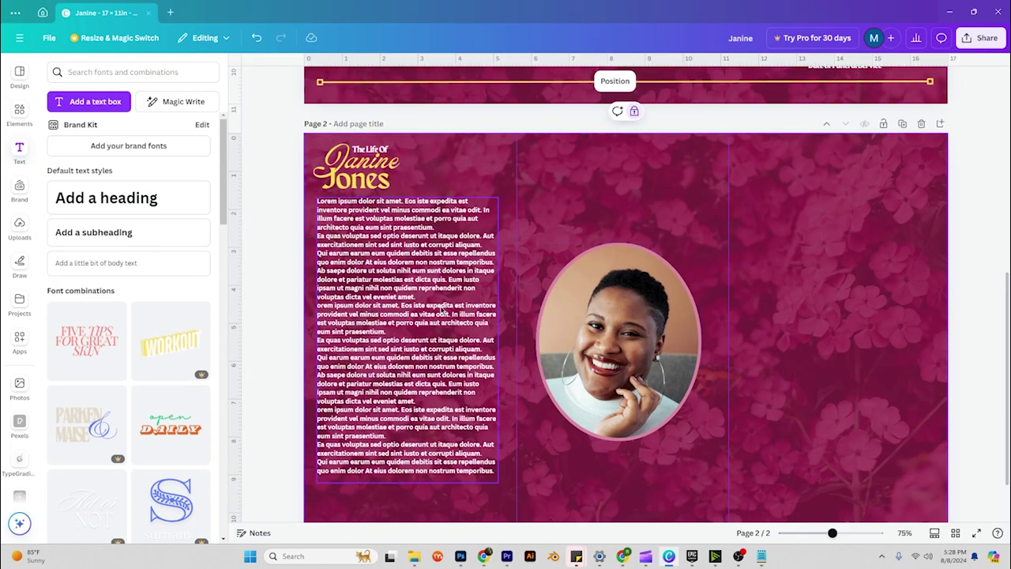
{"action": "scroll", "coordinate": [442, 308], "scroll_direction": "down", "scroll_amount": 1}
{"action": "scroll", "coordinate": [442, 309], "scroll_direction": "up", "scroll_amount": 2}
{"action": "left_click", "coordinate": [447, 344]}
{"action": "scroll", "coordinate": [447, 344], "scroll_direction": "down", "scroll_amount": 2}
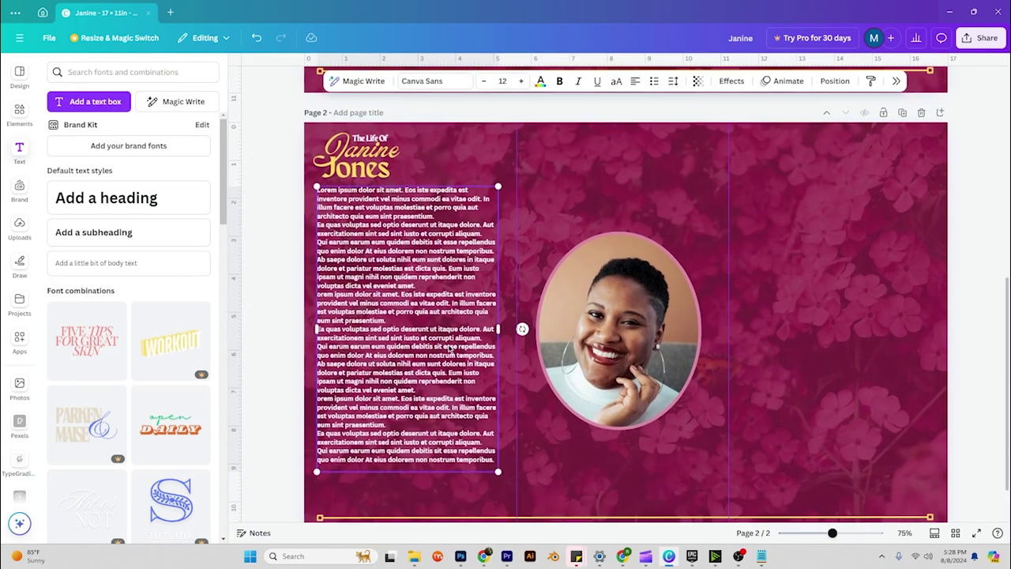
{"action": "scroll", "coordinate": [624, 243], "scroll_direction": "up", "scroll_amount": 1}
{"action": "left_click", "coordinate": [624, 244]}
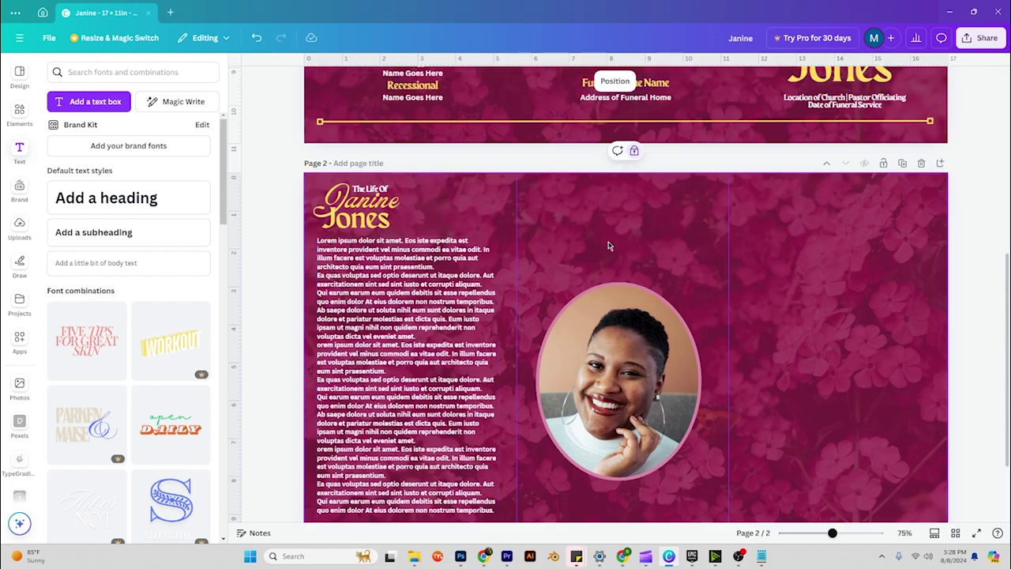
{"action": "scroll", "coordinate": [835, 280], "scroll_direction": "down", "scroll_amount": 2}
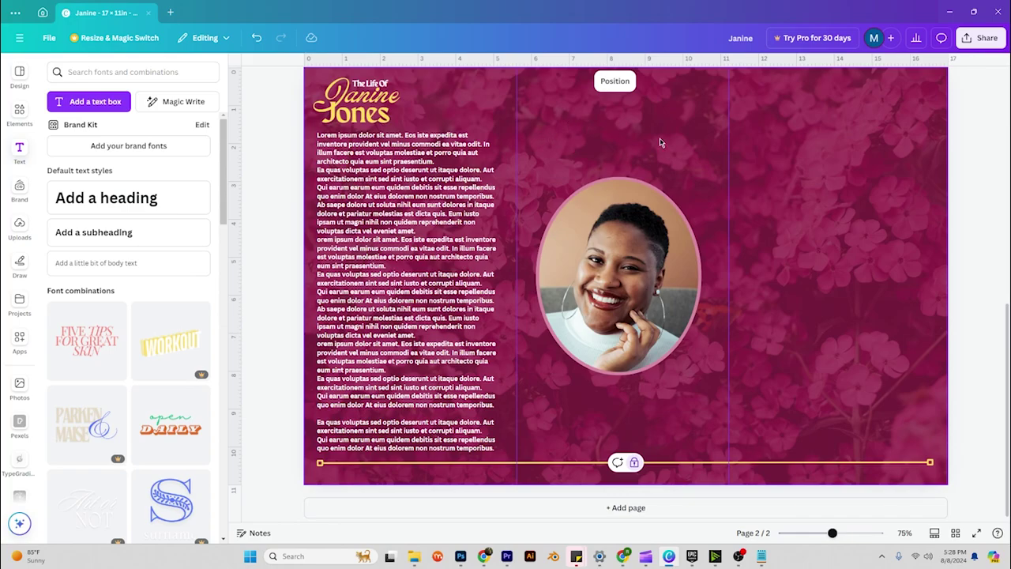
Duplicate the life-story box, trim it to one paragraph, and narrow it beside the title.
{"action": "left_click", "coordinate": [350, 220]}
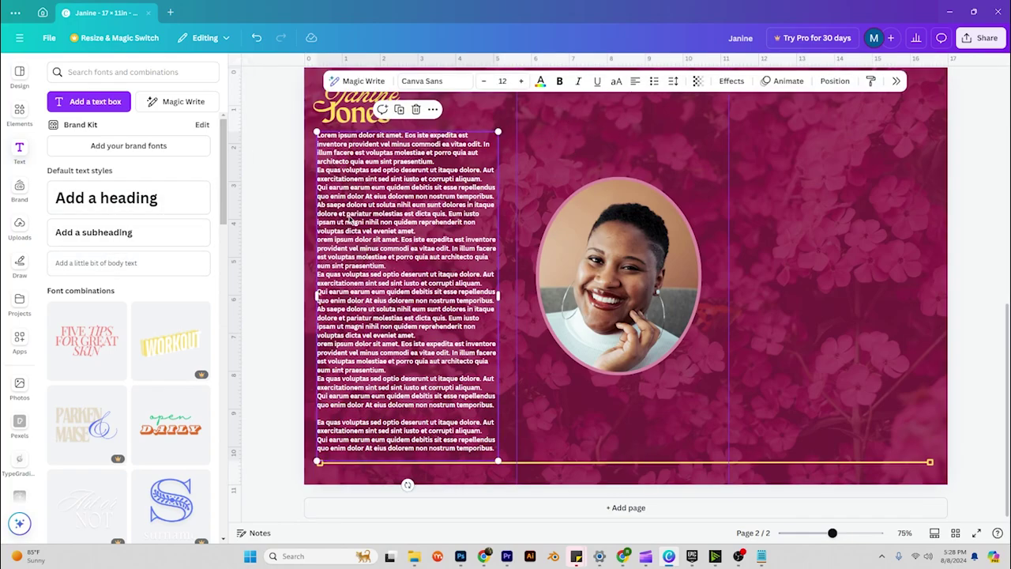
{"action": "key", "text": "ctrl+d"}
{"action": "left_click_drag", "start_coordinate": [374, 237], "coordinate": [583, 224]}
{"action": "key", "text": "BackSpace"}
{"action": "scroll", "coordinate": [423, 166], "scroll_direction": "up", "scroll_amount": 1}
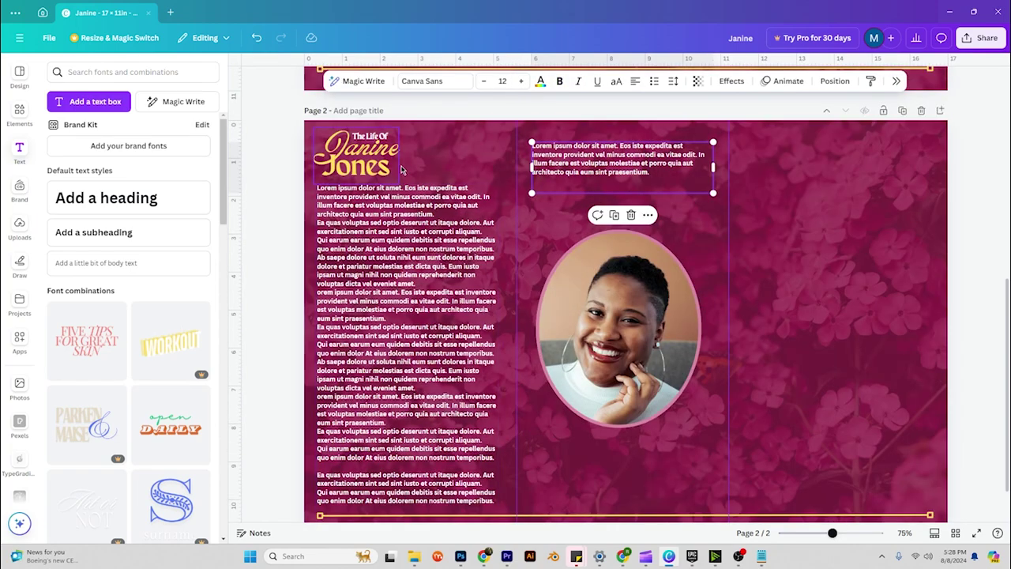
{"action": "key", "text": "Escape"}
{"action": "left_click", "coordinate": [626, 161]}
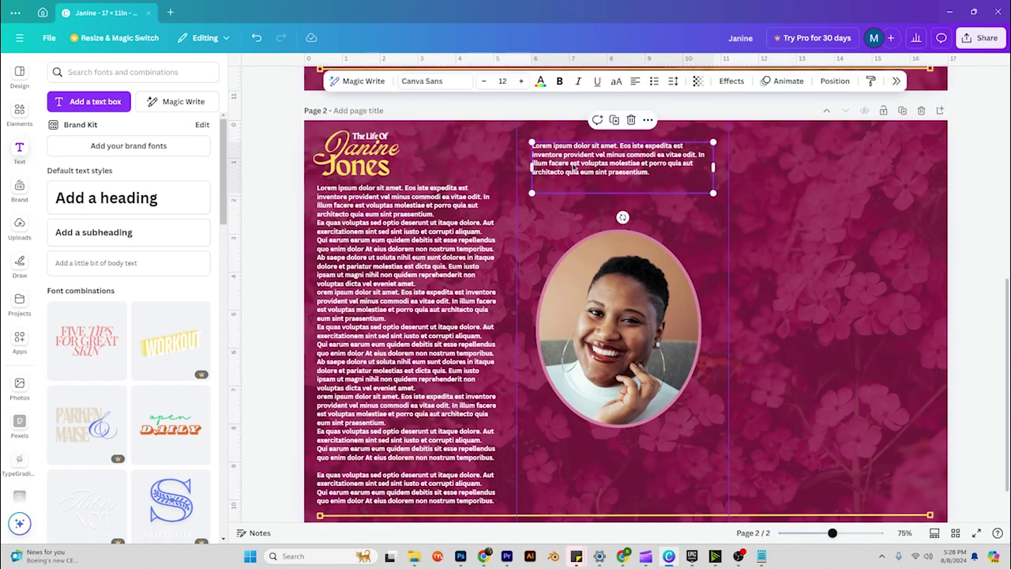
{"action": "left_click_drag", "start_coordinate": [626, 161], "coordinate": [483, 158]}
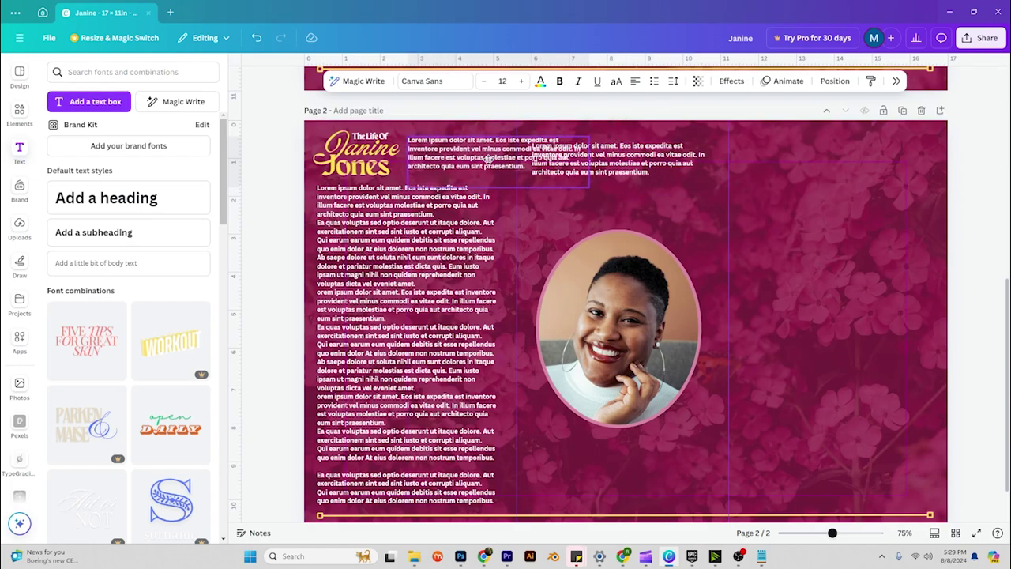
{"action": "left_click_drag", "start_coordinate": [588, 161], "coordinate": [505, 157]}
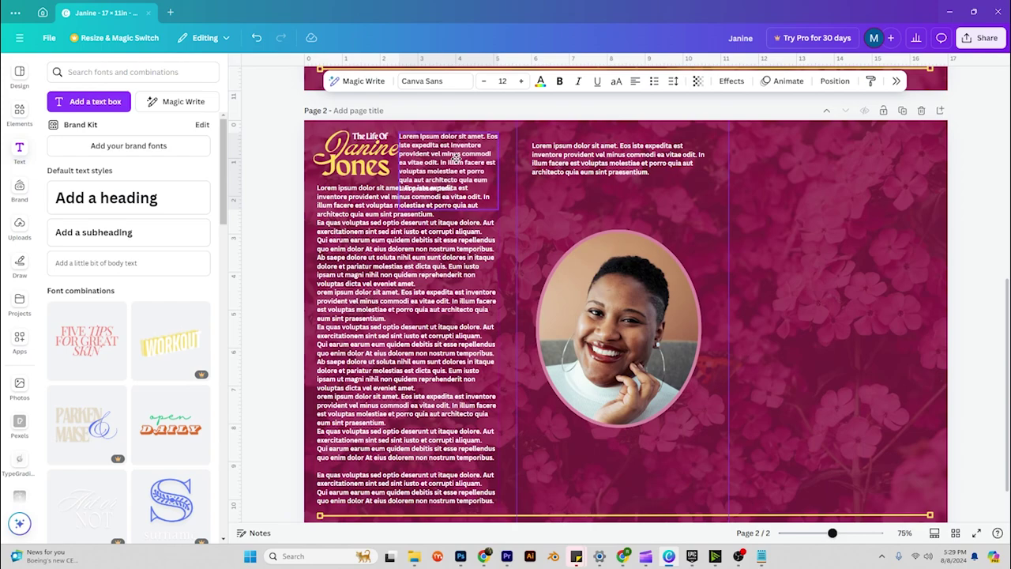
Lower the middle paragraph and paste the Funeral Home Name heading onto page 2, retyped 'Tributes'.
{"action": "left_click_drag", "start_coordinate": [638, 166], "coordinate": [634, 211]}
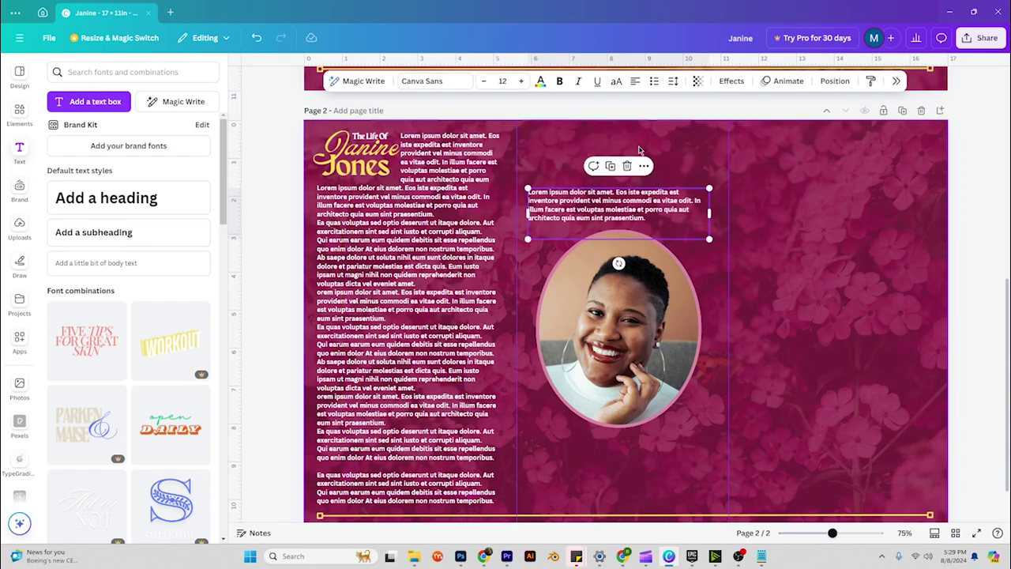
{"action": "scroll", "coordinate": [616, 146], "scroll_direction": "up", "scroll_amount": 3}
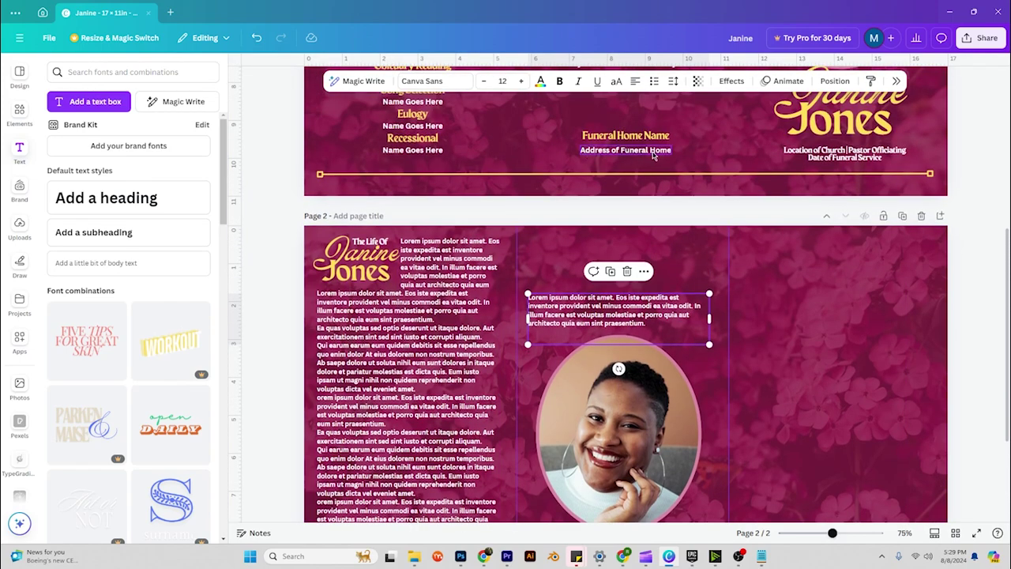
{"action": "left_click", "coordinate": [624, 137]}
{"action": "key", "text": "ctrl+c"}
{"action": "left_click", "coordinate": [609, 264]}
{"action": "key", "text": "ctrl+v"}
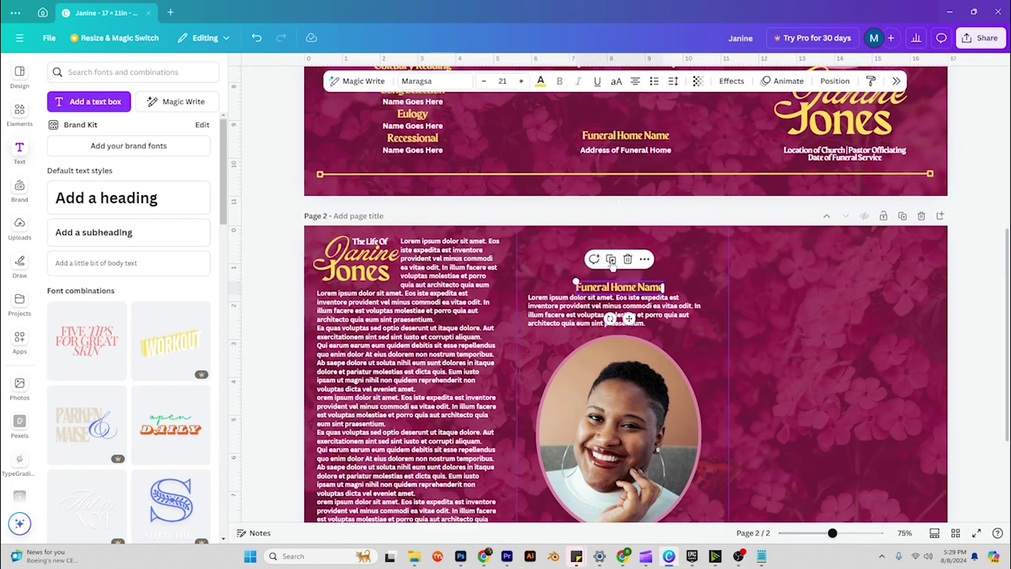
{"action": "double_click", "coordinate": [622, 286]}
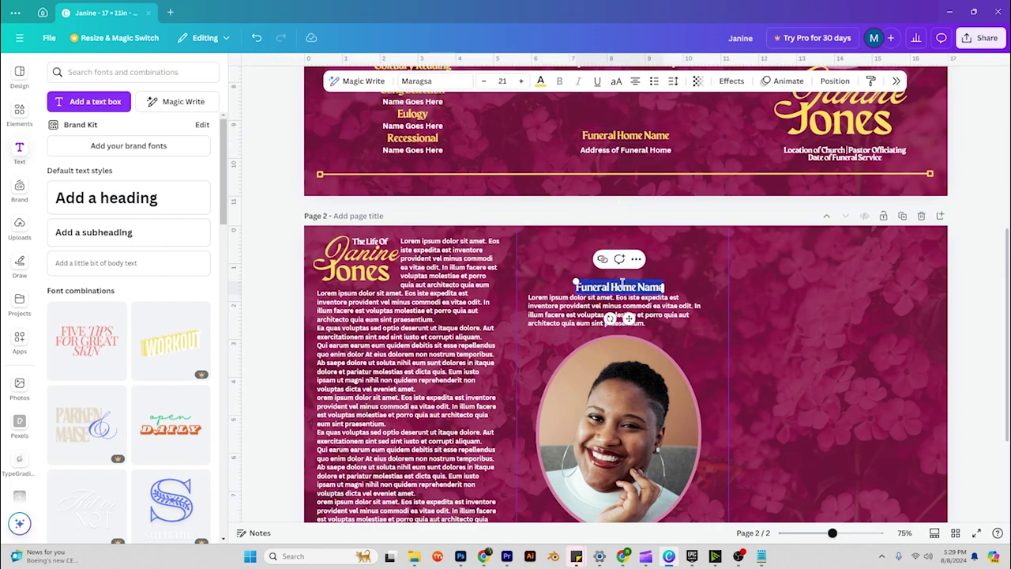
{"action": "key", "text": "BackSpace"}
{"action": "type", "text": "Tributes"}
{"action": "double_click", "coordinate": [621, 286]}
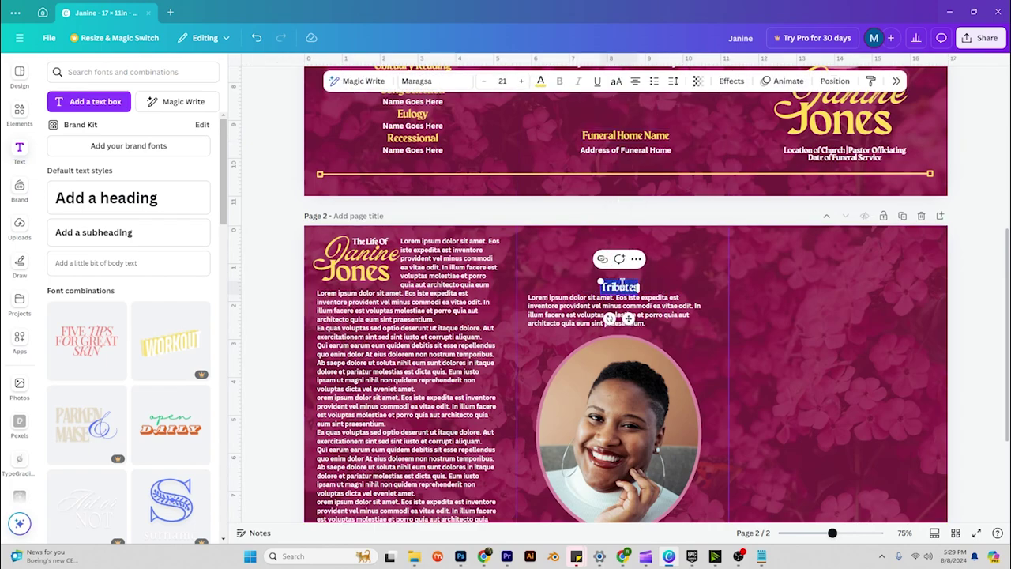
Enlarge the Tributes heading to size 38 and position it above the paragraph.
{"action": "left_click", "coordinate": [522, 80]}
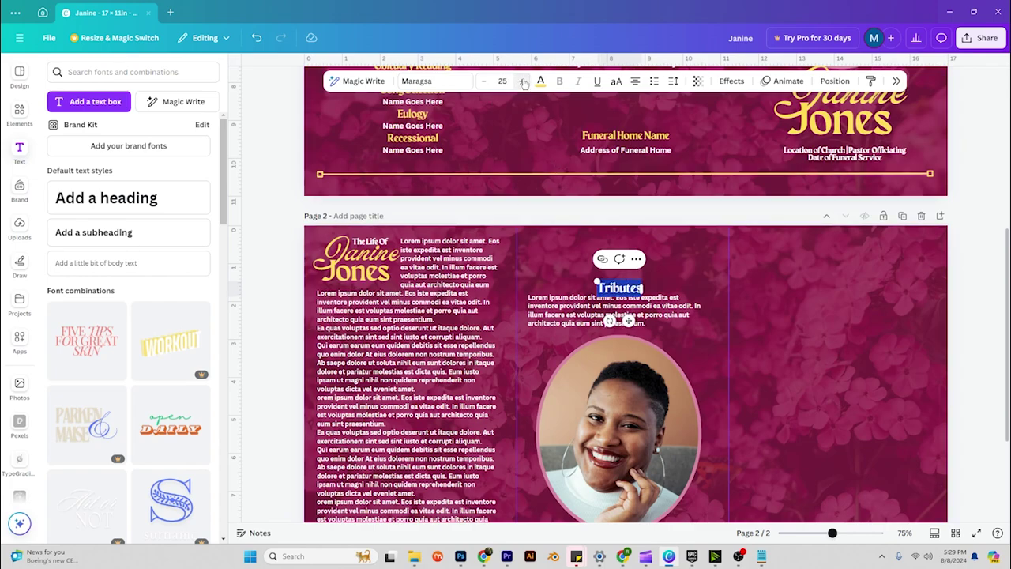
{"action": "left_click", "coordinate": [522, 81]}
{"action": "left_click", "coordinate": [522, 80]}
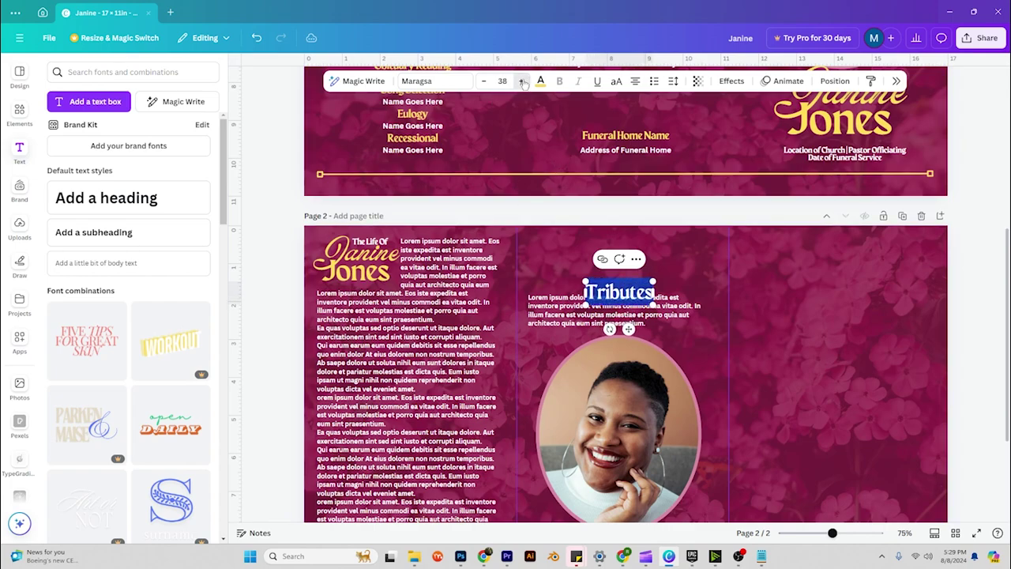
{"action": "left_click", "coordinate": [821, 295]}
{"action": "left_click_drag", "start_coordinate": [620, 292], "coordinate": [620, 253]}
{"action": "left_click_drag", "start_coordinate": [622, 310], "coordinate": [572, 278]}
{"action": "left_click", "coordinate": [654, 297]}
Make a size-25 'Sister' subheading from a Tributes copy, aligned with the paragraph.
{"action": "left_click", "coordinate": [631, 254]}
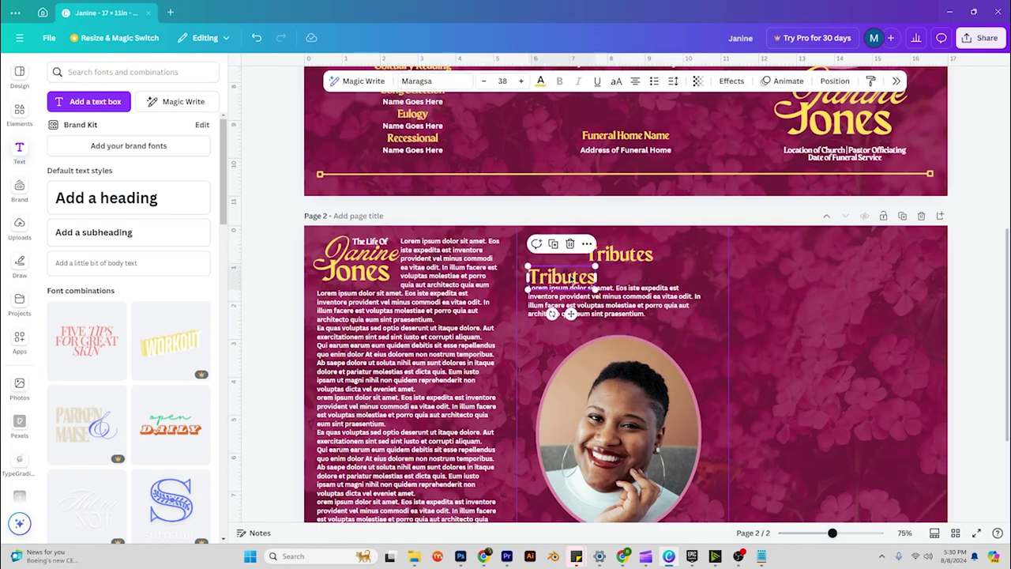
{"action": "left_click", "coordinate": [484, 81]}
{"action": "left_click", "coordinate": [484, 81]}
{"action": "left_click", "coordinate": [484, 81]}
{"action": "left_click", "coordinate": [484, 81]}
{"action": "left_click", "coordinate": [484, 82]}
{"action": "left_click", "coordinate": [484, 82]}
{"action": "left_click", "coordinate": [484, 81]}
{"action": "left_click", "coordinate": [484, 81]}
{"action": "left_click", "coordinate": [484, 81]}
{"action": "left_click", "coordinate": [485, 82]}
{"action": "left_click", "coordinate": [485, 82]}
{"action": "left_click", "coordinate": [484, 81]}
{"action": "left_click", "coordinate": [484, 82]}
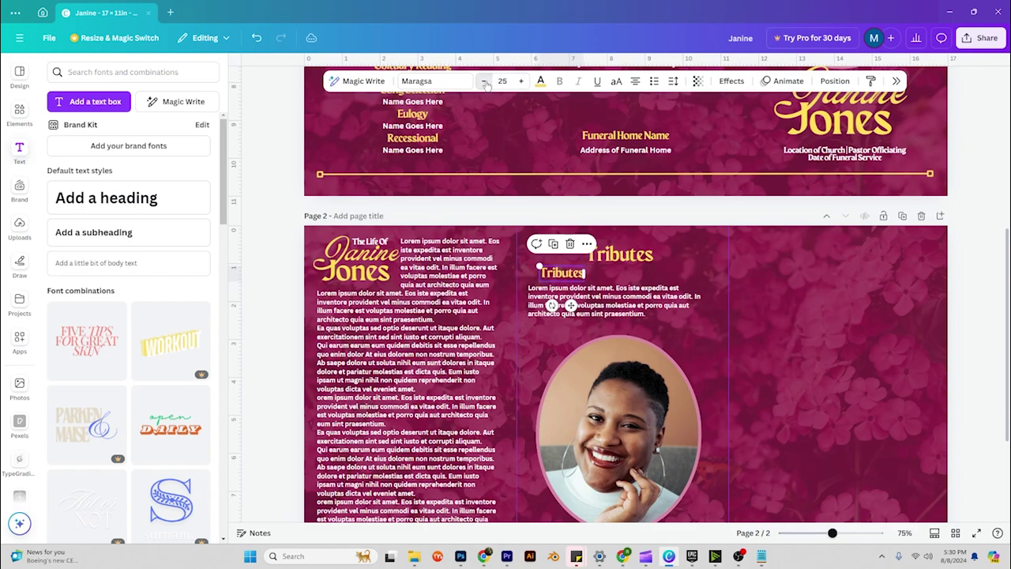
{"action": "left_click_drag", "start_coordinate": [562, 273], "coordinate": [551, 275]}
{"action": "double_click", "coordinate": [550, 276]}
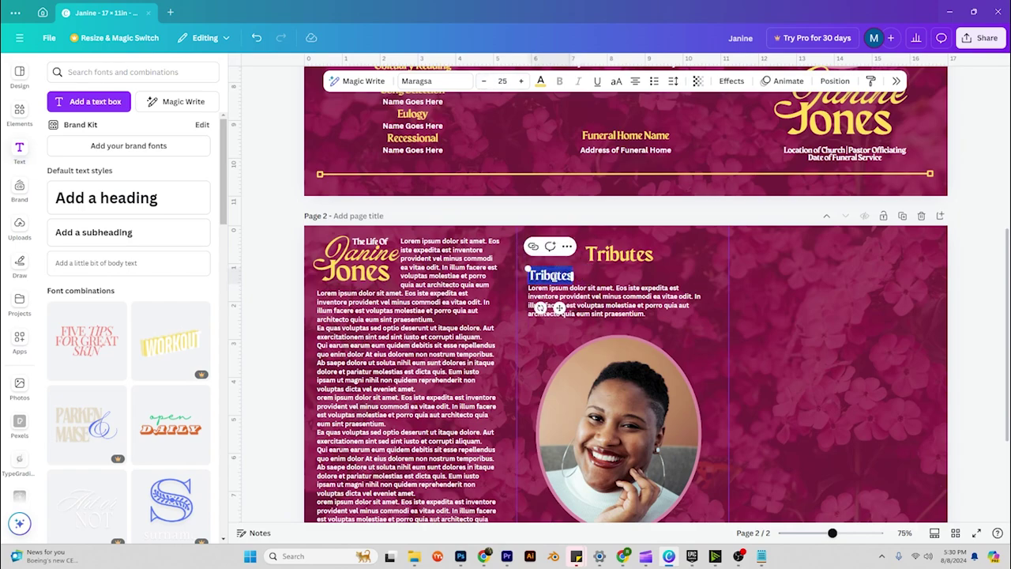
{"action": "type", "text": "S"}
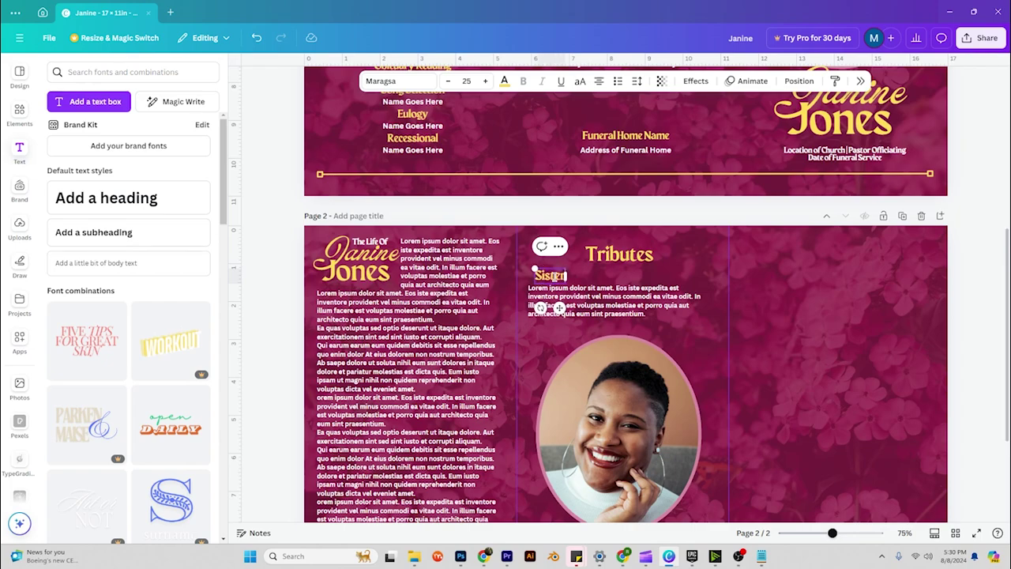
{"action": "type", "text": "ister"}
{"action": "left_click", "coordinate": [835, 291]}
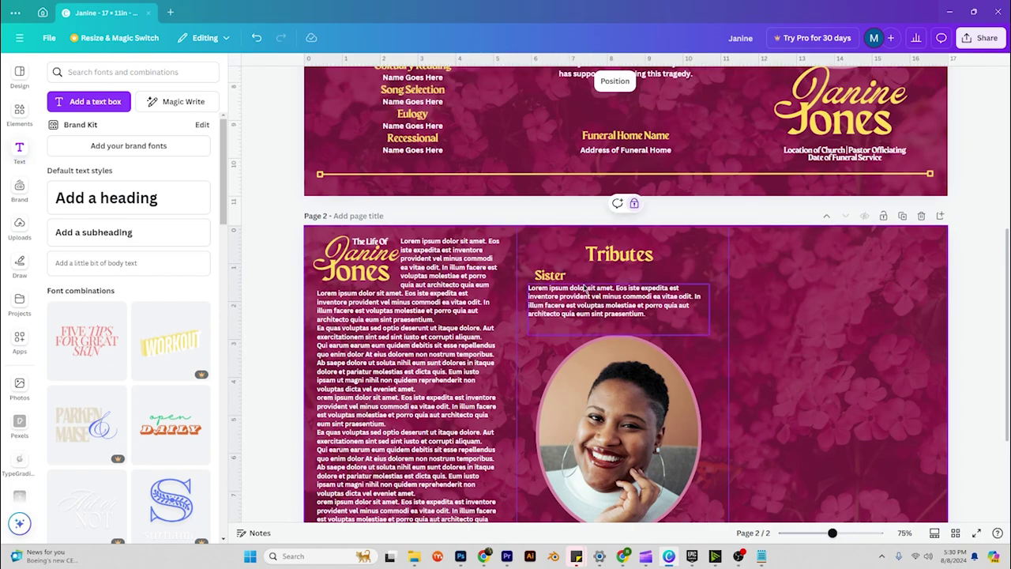
Copy the Sister heading-and-paragraph pair twice below the photo, renamed 'Husband' and 'Father'.
{"action": "left_click", "coordinate": [545, 277]}
{"action": "left_click", "coordinate": [600, 300], "text": "shift"}
{"action": "key", "text": "ctrl+c"}
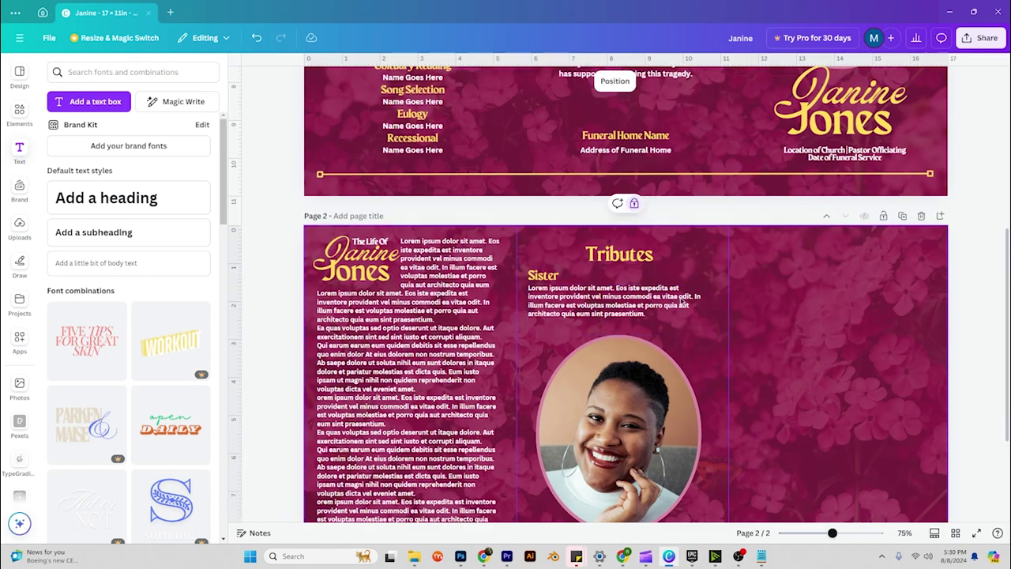
{"action": "scroll", "coordinate": [624, 315], "scroll_direction": "down", "scroll_amount": 3}
{"action": "key", "text": "ctrl+v"}
{"action": "double_click", "coordinate": [543, 427]}
{"action": "type", "text": "Husband"}
{"action": "key", "text": "Escape"}
{"action": "key", "text": "ctrl+d"}
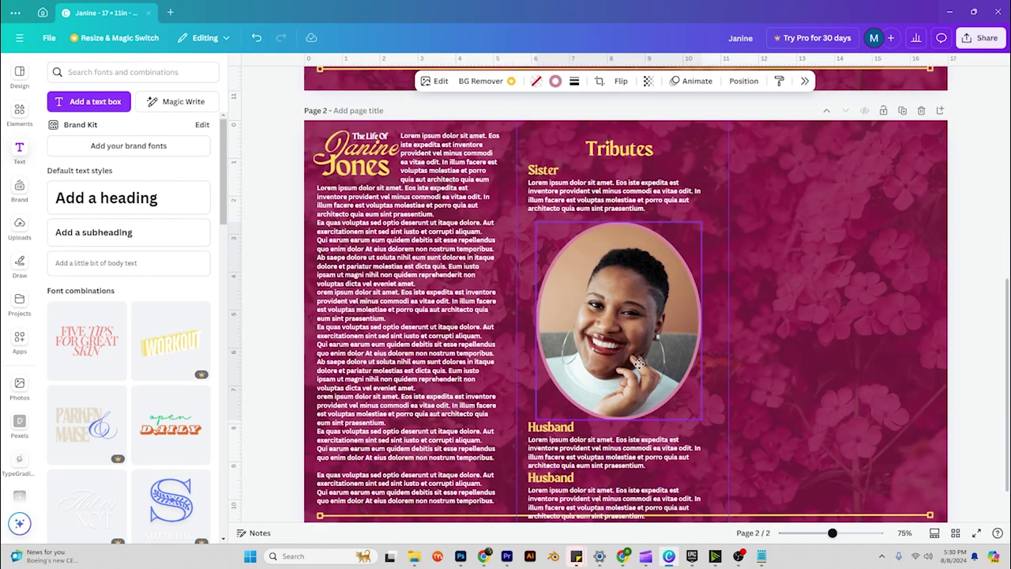
{"action": "double_click", "coordinate": [550, 454]}
{"action": "type", "text": "Father"}
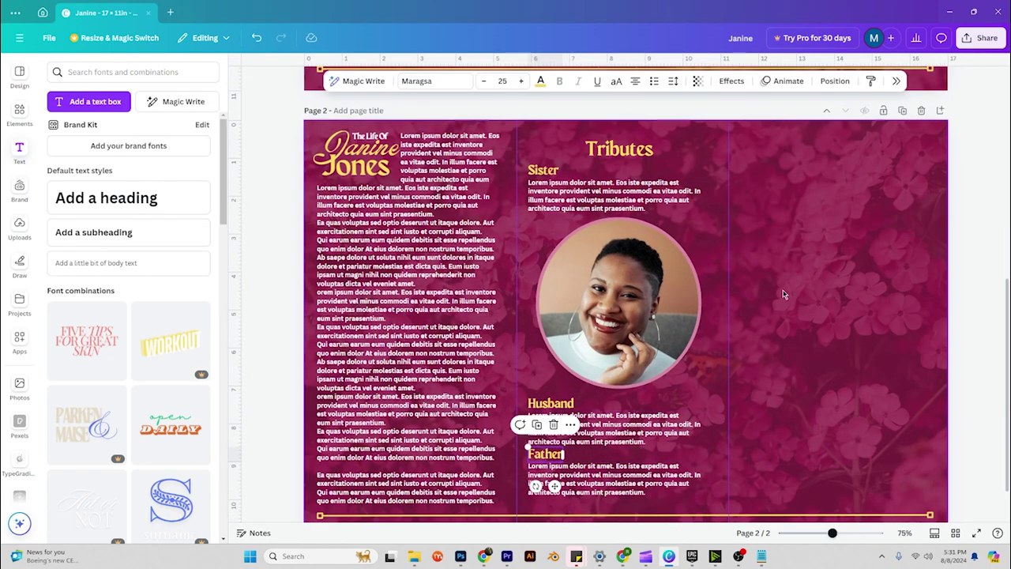
{"action": "left_click", "coordinate": [839, 319]}
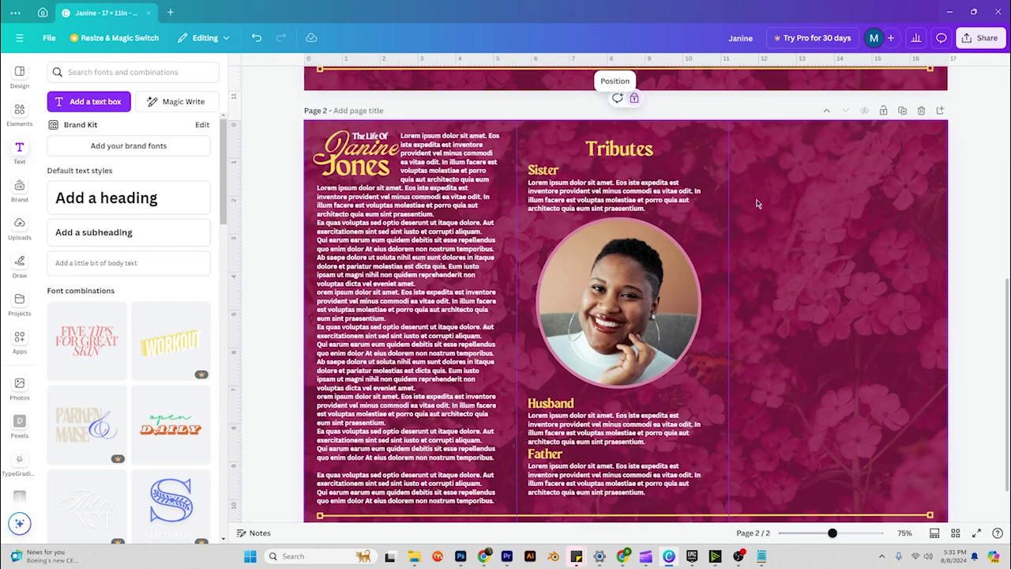
Add a landscape photo frame to the right panel, resize it, and duplicate it into a row.
{"action": "left_click", "coordinate": [19, 113]}
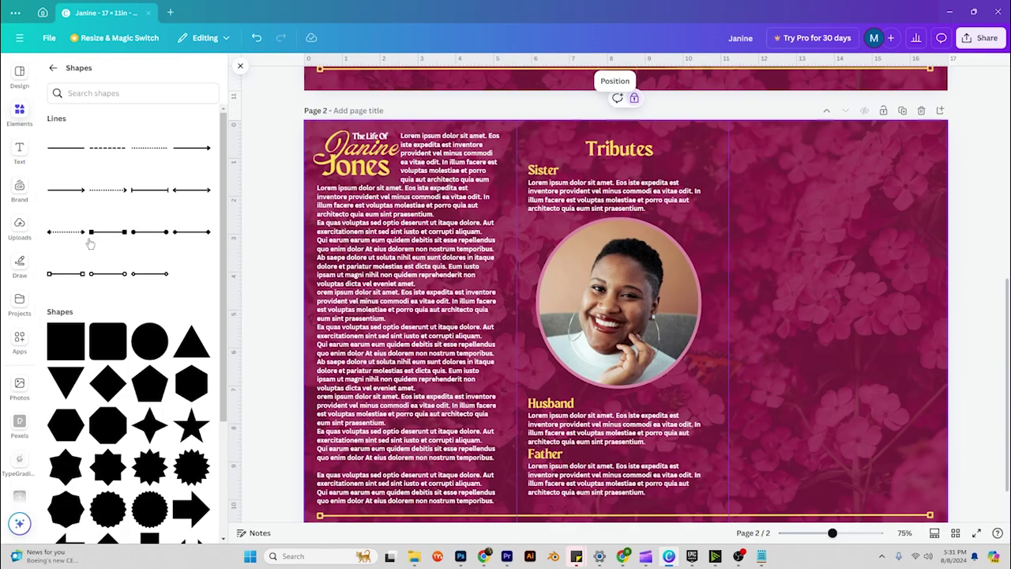
{"action": "left_click", "coordinate": [53, 68]}
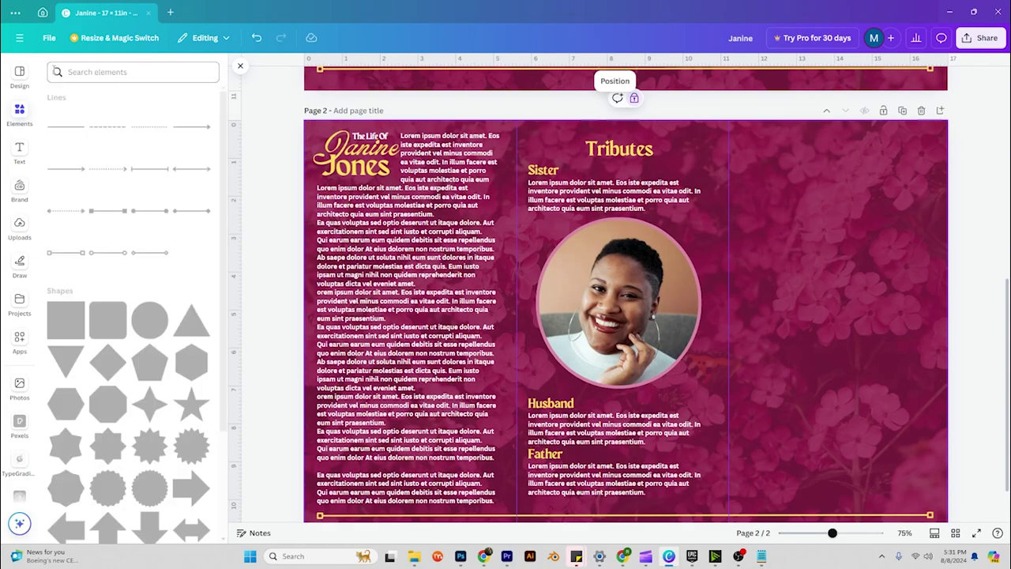
{"action": "scroll", "coordinate": [108, 219], "scroll_direction": "down", "scroll_amount": 3}
{"action": "scroll", "coordinate": [108, 220], "scroll_direction": "down", "scroll_amount": 5}
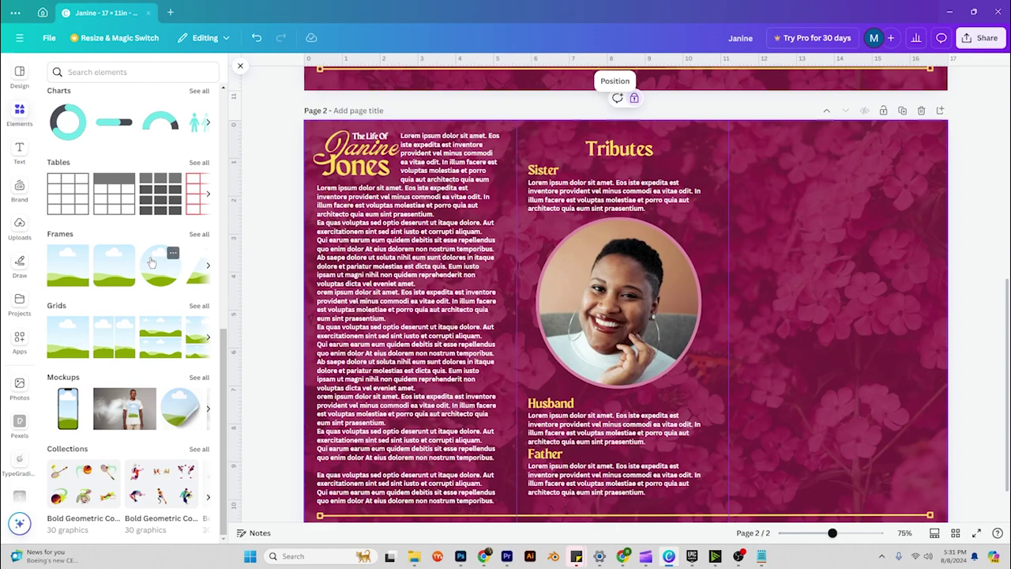
{"action": "left_click_drag", "start_coordinate": [109, 271], "coordinate": [756, 158]}
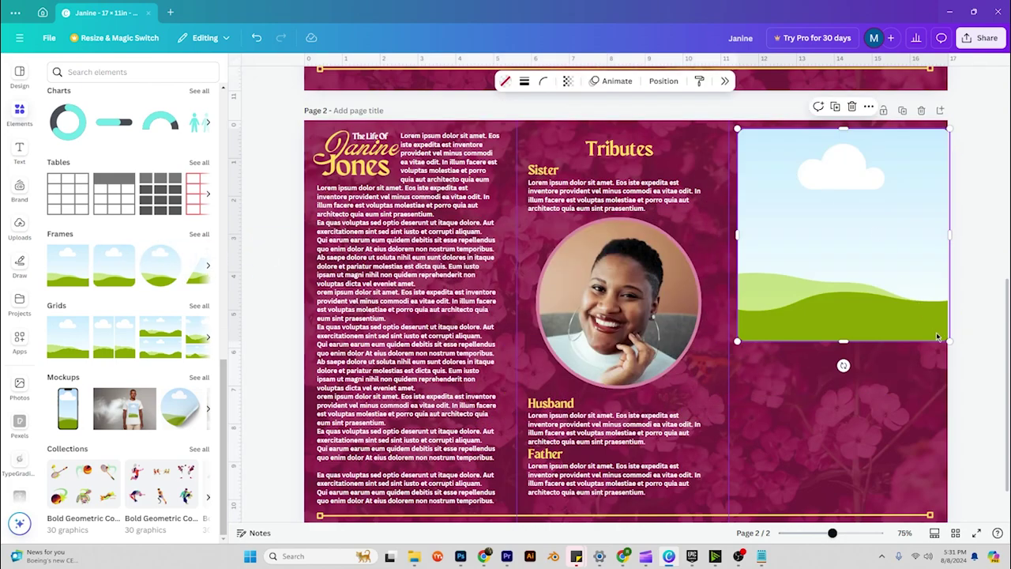
{"action": "left_click_drag", "start_coordinate": [947, 339], "coordinate": [830, 153]}
{"action": "left_click", "coordinate": [764, 111]}
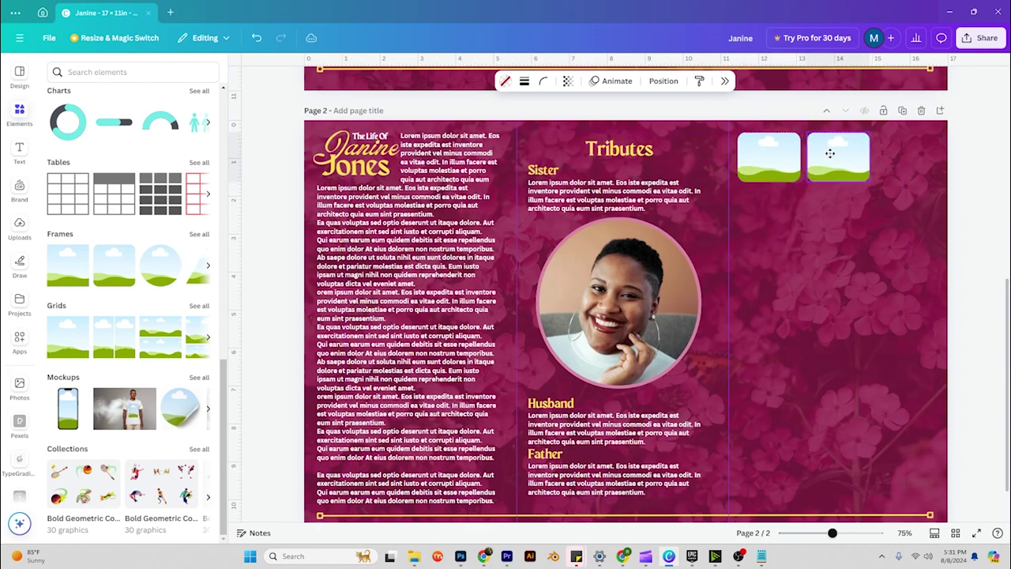
{"action": "left_click_drag", "start_coordinate": [870, 157], "coordinate": [782, 217]}
{"action": "key", "text": "ctrl+d"}
Build the frames into a ten-frame grid, shift it down, and copy the Tributes heading above.
{"action": "left_click", "coordinate": [868, 229]}
{"action": "left_click", "coordinate": [783, 207]}
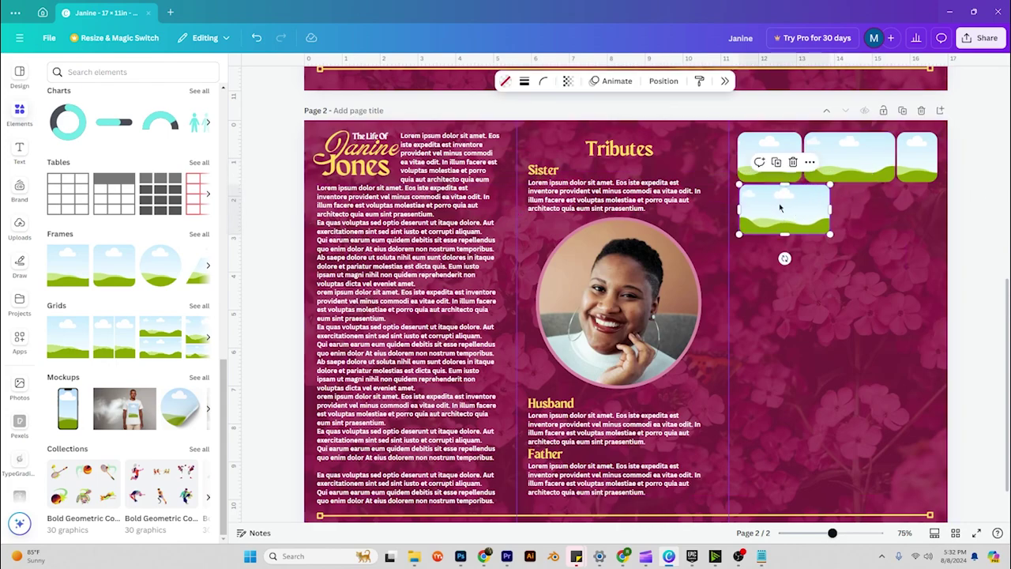
{"action": "left_click", "coordinate": [778, 151]}
{"action": "left_click_drag", "start_coordinate": [766, 158], "coordinate": [837, 190]}
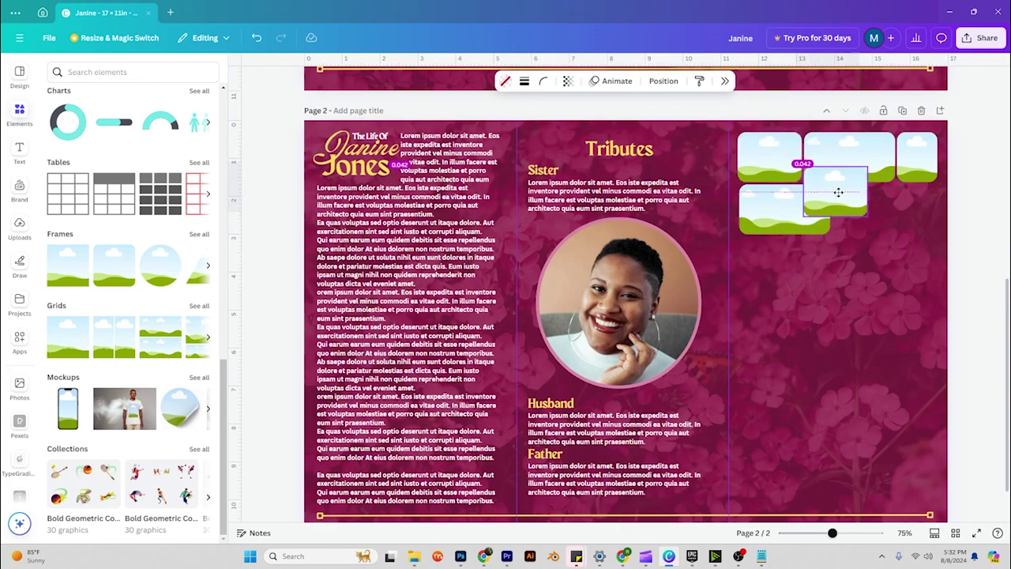
{"action": "left_click", "coordinate": [916, 156], "text": "shift"}
{"action": "key", "text": "ctrl+d"}
{"action": "left_click", "coordinate": [951, 253]}
{"action": "left_click_drag", "start_coordinate": [869, 237], "coordinate": [869, 267]}
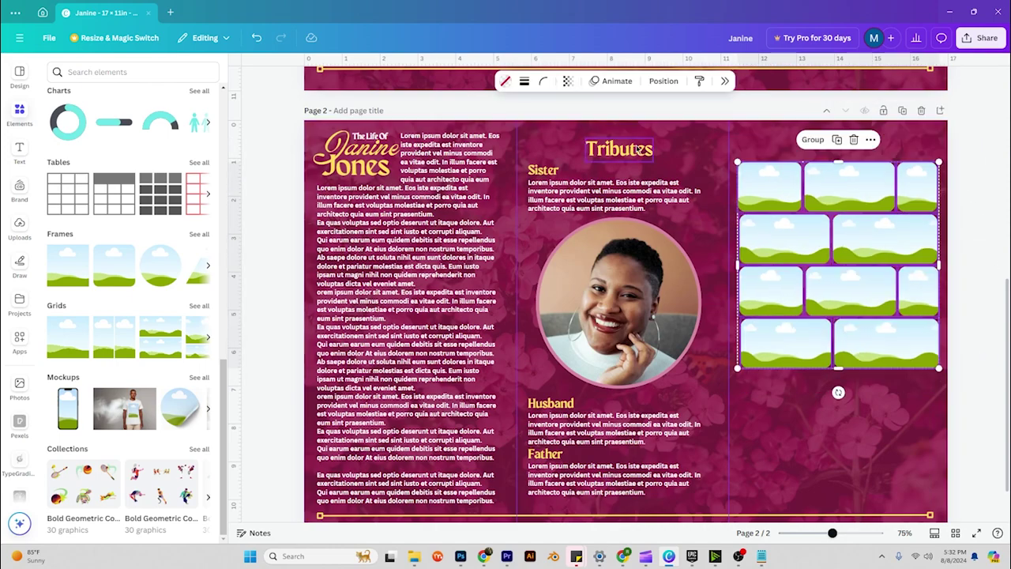
{"action": "left_click_drag", "start_coordinate": [619, 148], "coordinate": [845, 149]}
Retype the copied heading as 'Memories' and drag a copy of it below the photo grid.
{"action": "double_click", "coordinate": [845, 148]}
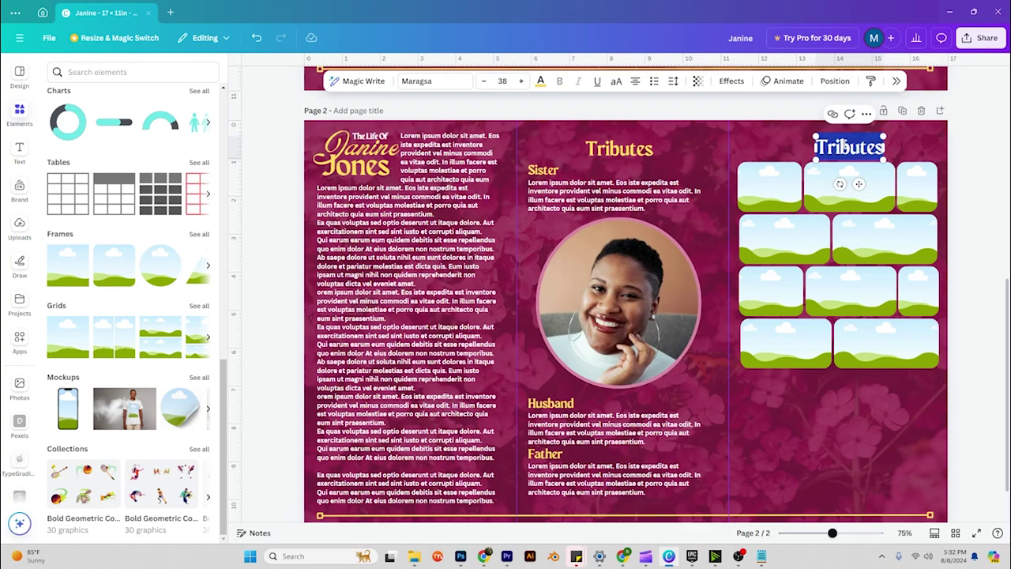
{"action": "type", "text": "Family"}
{"action": "key", "text": "ctrl+a"}
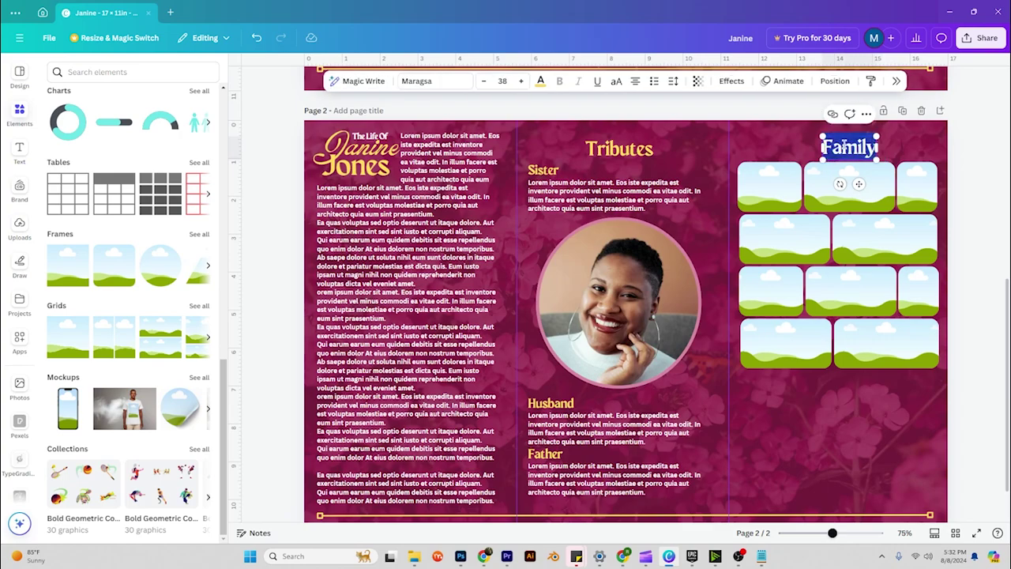
{"action": "type", "text": "Memories"}
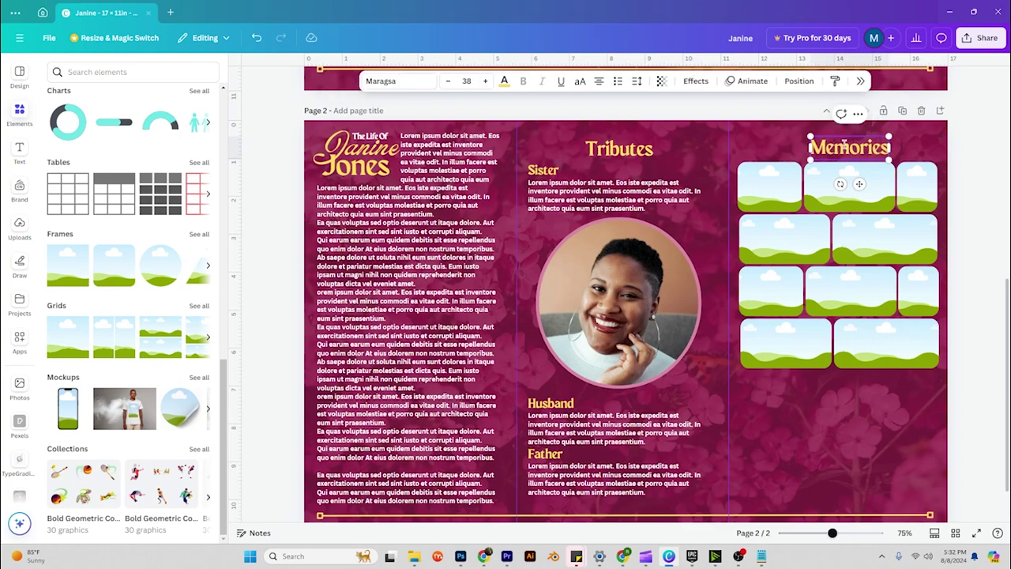
{"action": "key", "text": "Escape"}
{"action": "left_click", "coordinate": [974, 183]}
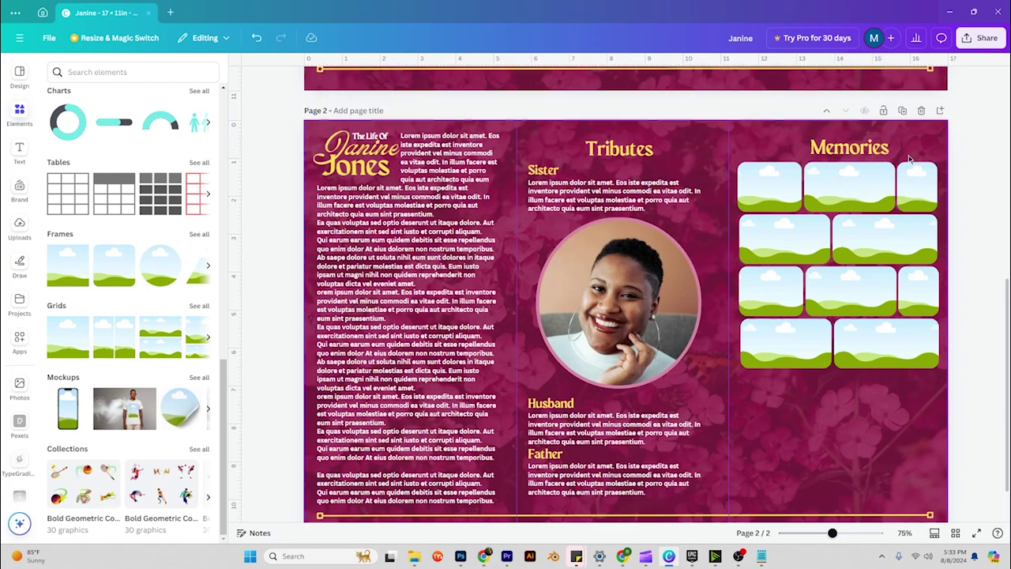
{"action": "left_click_drag", "start_coordinate": [862, 147], "coordinate": [840, 387]}
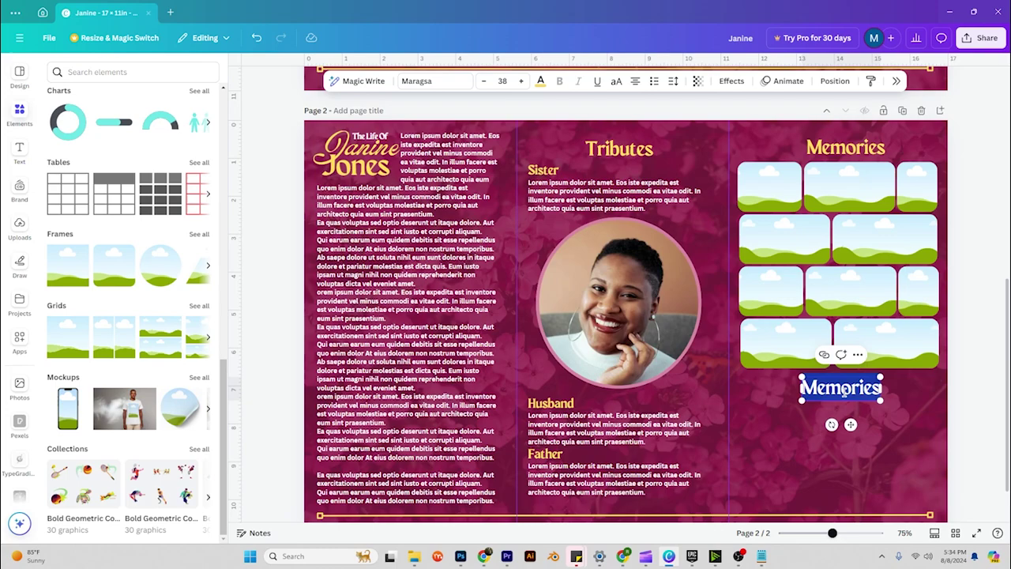
Title the heading 'Prayer', duplicate the Husband paragraph beneath it, and paste the 'Almighty God…' prayer.
{"action": "type", "text": "Prayer"}
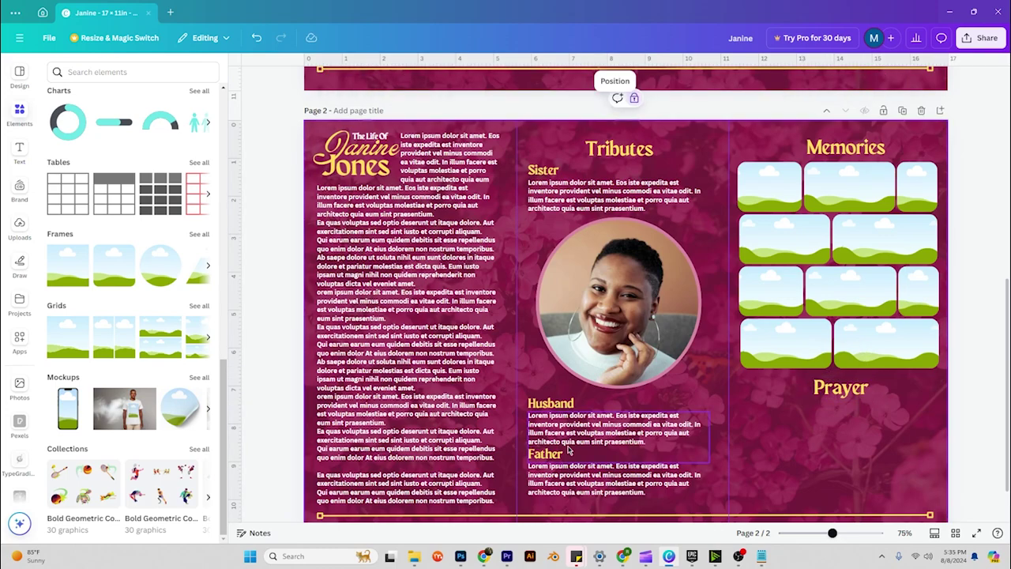
{"action": "left_click", "coordinate": [601, 426]}
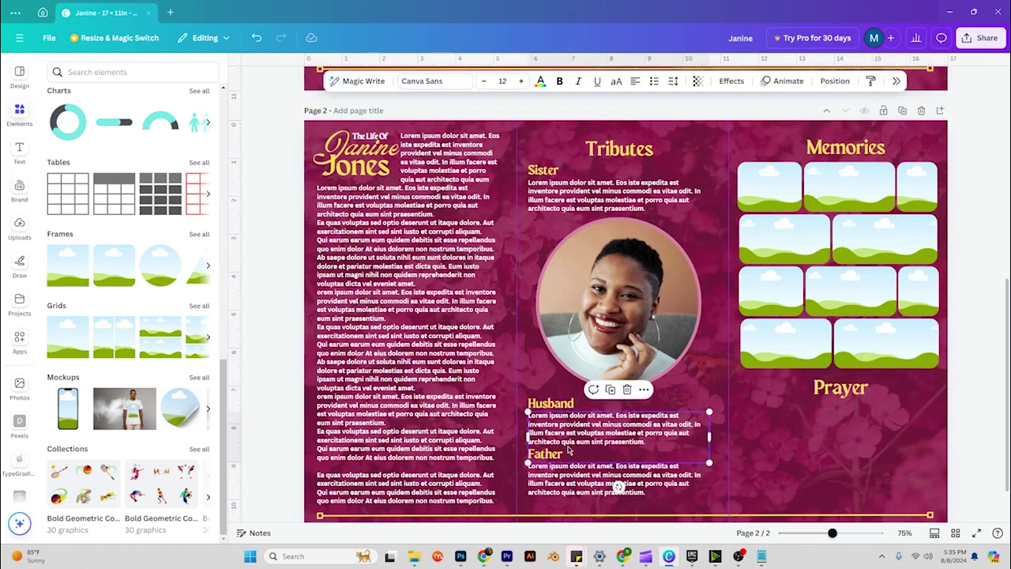
{"action": "left_click_drag", "start_coordinate": [569, 439], "coordinate": [800, 427]}
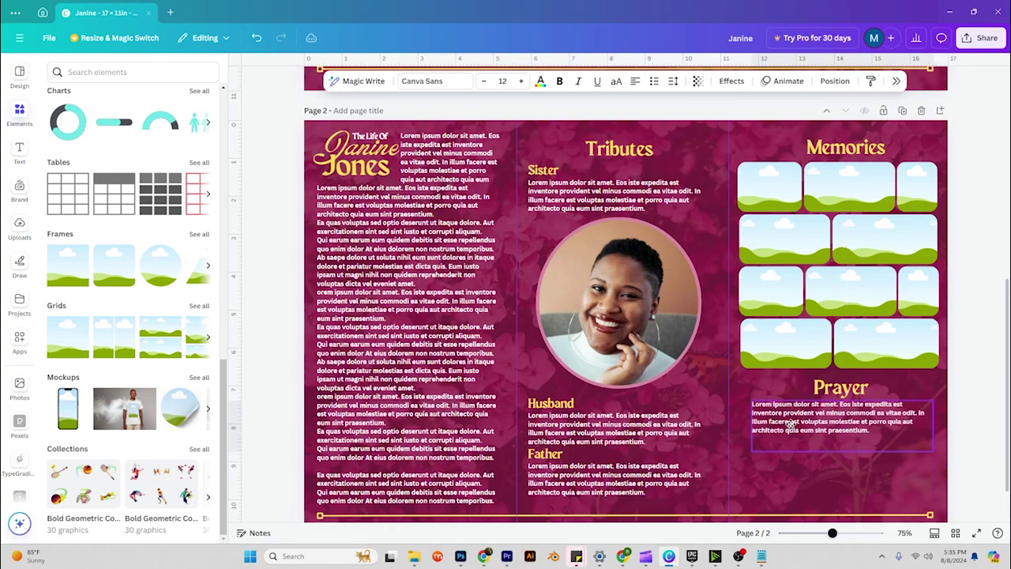
{"action": "double_click", "coordinate": [791, 425]}
{"action": "type", "text": "Almighty God, we rejoice in your promise of love, joy and peace. In your mercy turn the darkness of death into the dawn of new life, and the sorrow of parting into the joy of heaven; through our Saviour Jesus Christ, who died, rose again and lives for evermore. Amen."}
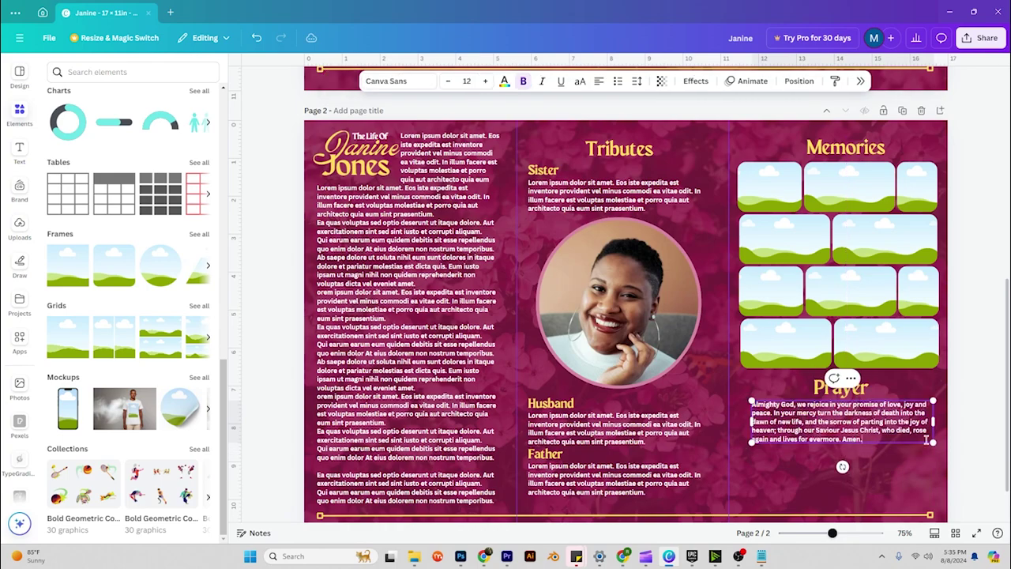
{"action": "left_click", "coordinate": [861, 435]}
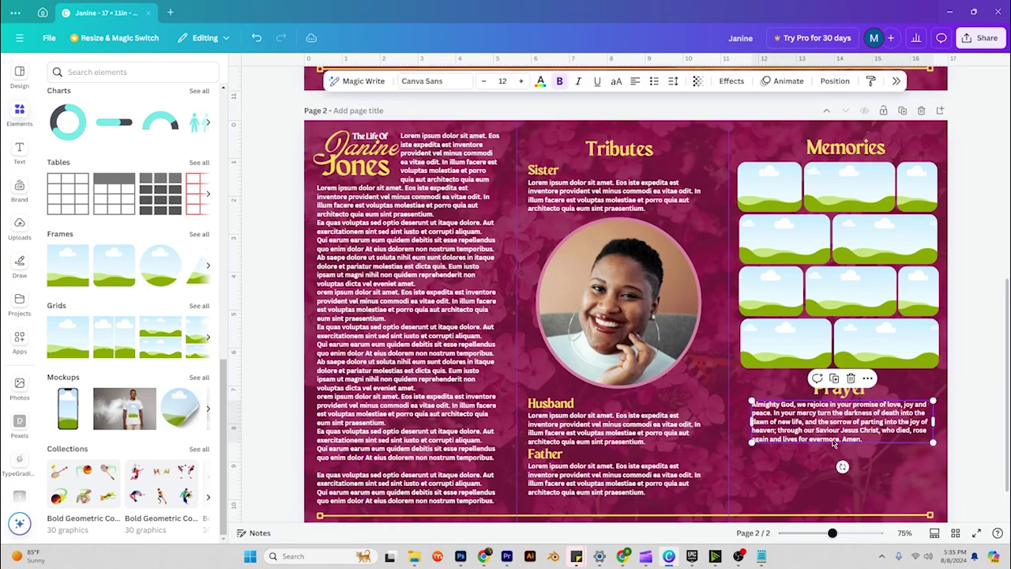
Style the prayer paragraph in Maragsa, size 19, coloured yellow.
{"action": "left_click", "coordinate": [434, 80]}
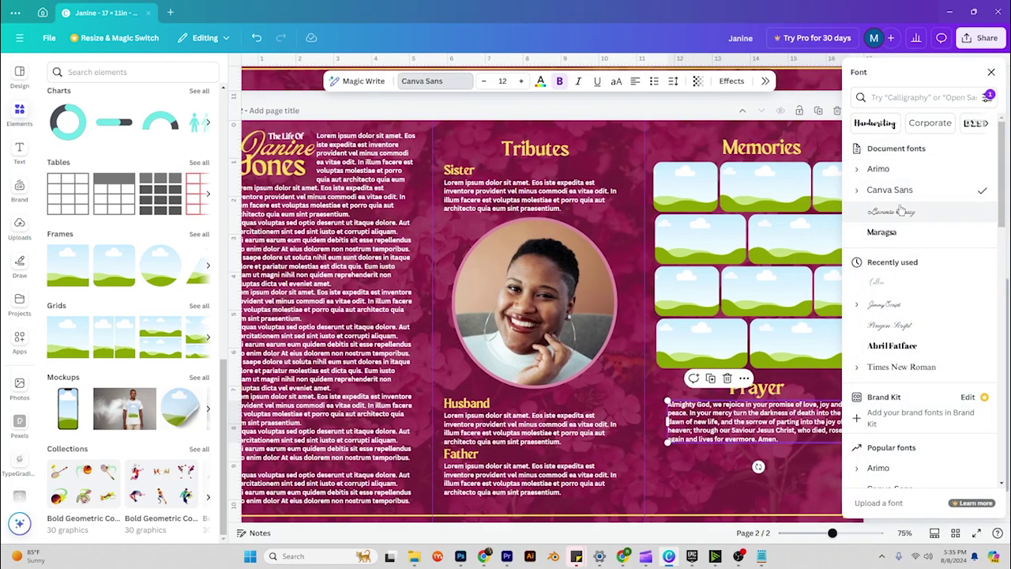
{"action": "left_click", "coordinate": [883, 232]}
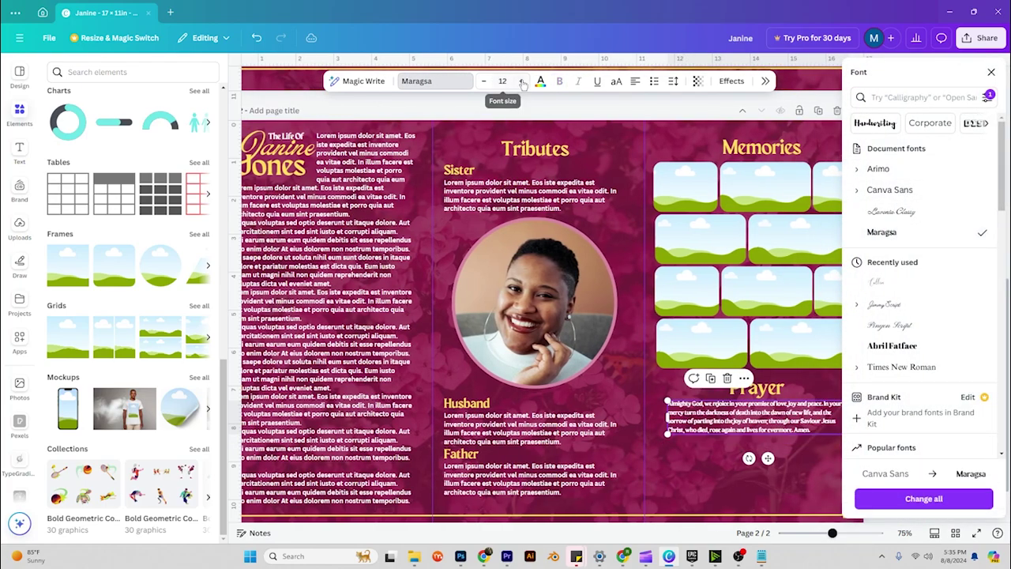
{"action": "left_click", "coordinate": [521, 81]}
{"action": "left_click", "coordinate": [521, 80]}
{"action": "left_click", "coordinate": [521, 81]}
{"action": "left_click", "coordinate": [521, 80]}
{"action": "left_click", "coordinate": [522, 81]}
{"action": "left_click", "coordinate": [521, 81]}
{"action": "left_click", "coordinate": [521, 81]}
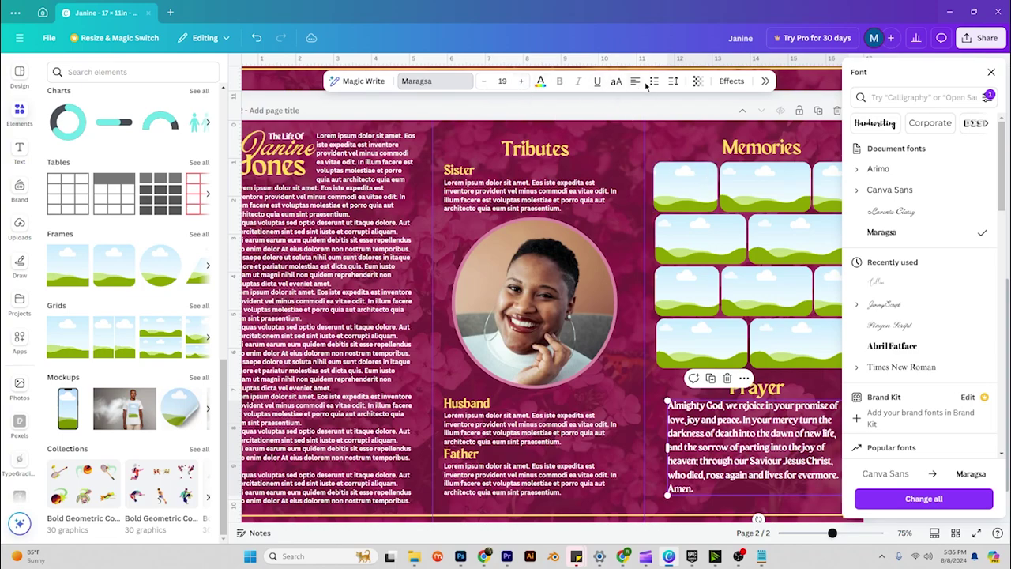
{"action": "left_click", "coordinate": [541, 81]}
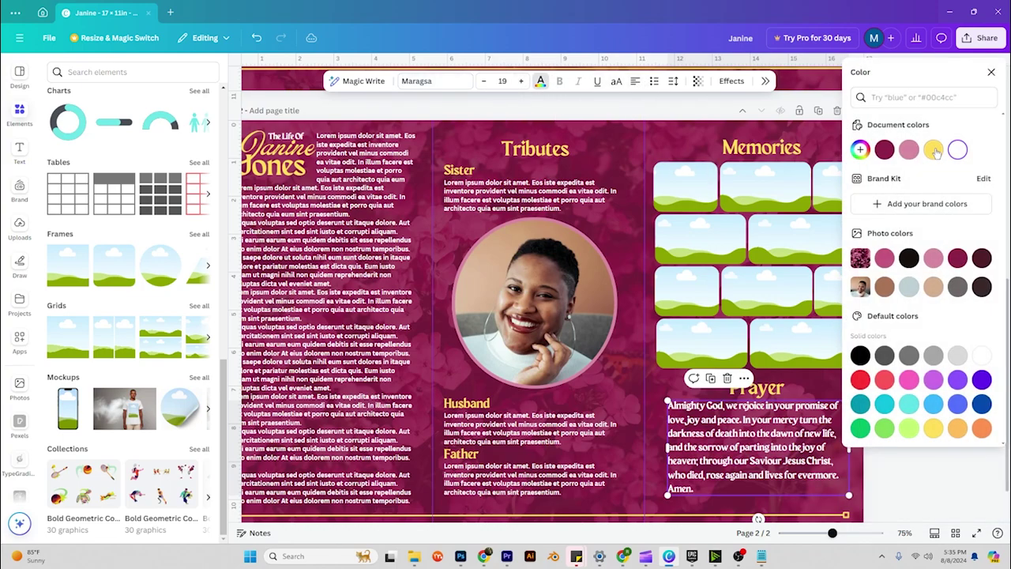
{"action": "left_click", "coordinate": [933, 150]}
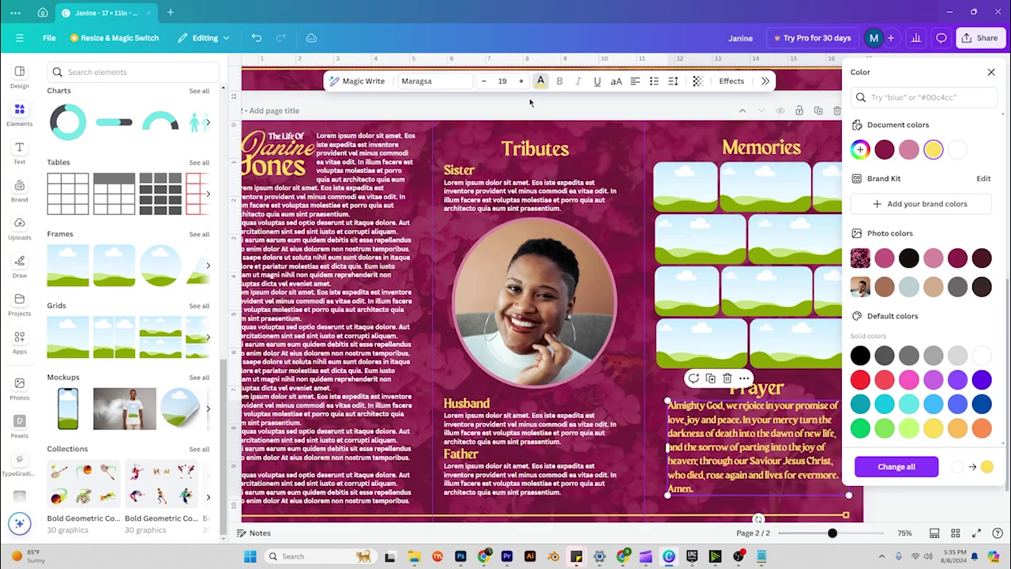
{"action": "key", "text": "Escape"}
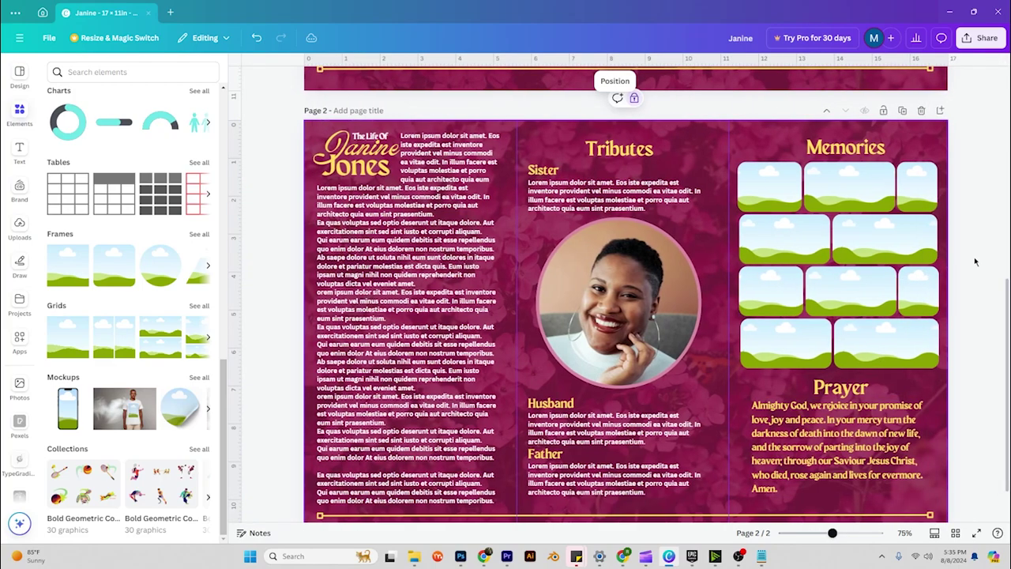
{"action": "scroll", "coordinate": [976, 259], "scroll_direction": "down", "scroll_amount": 1}
{"action": "scroll", "coordinate": [976, 258], "scroll_direction": "up", "scroll_amount": 1}
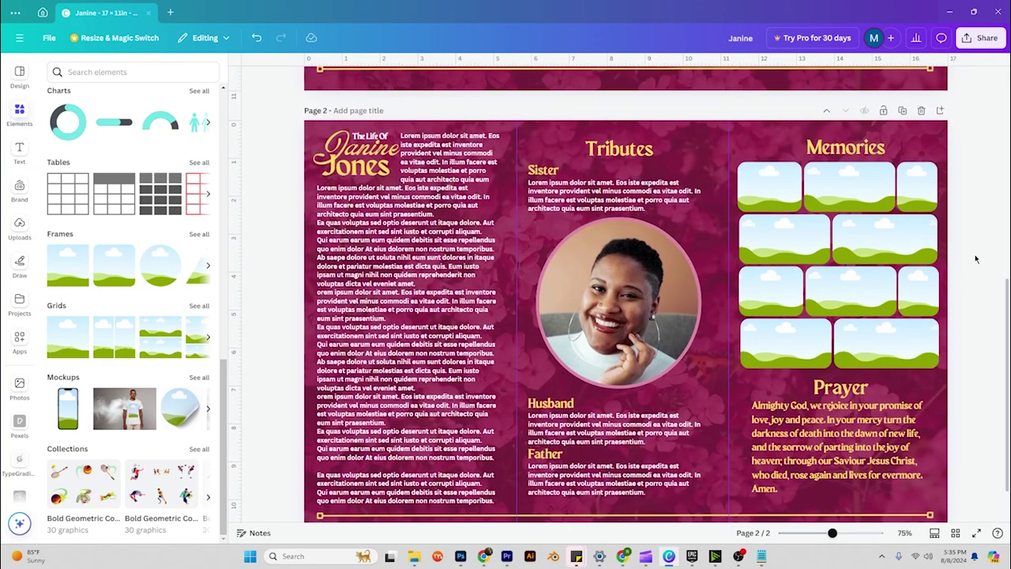
{"action": "scroll", "coordinate": [976, 258], "scroll_direction": "down", "scroll_amount": 1}
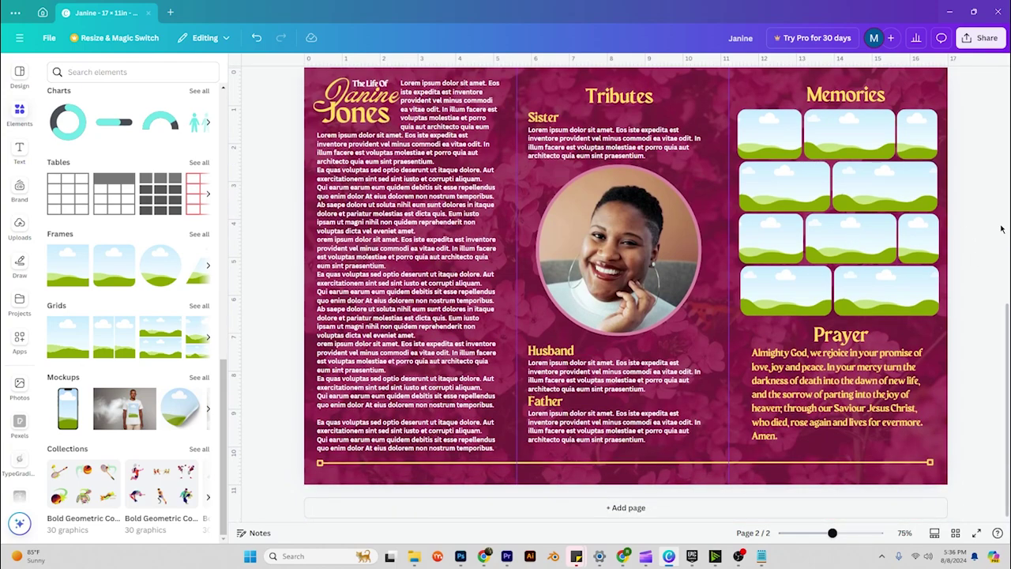